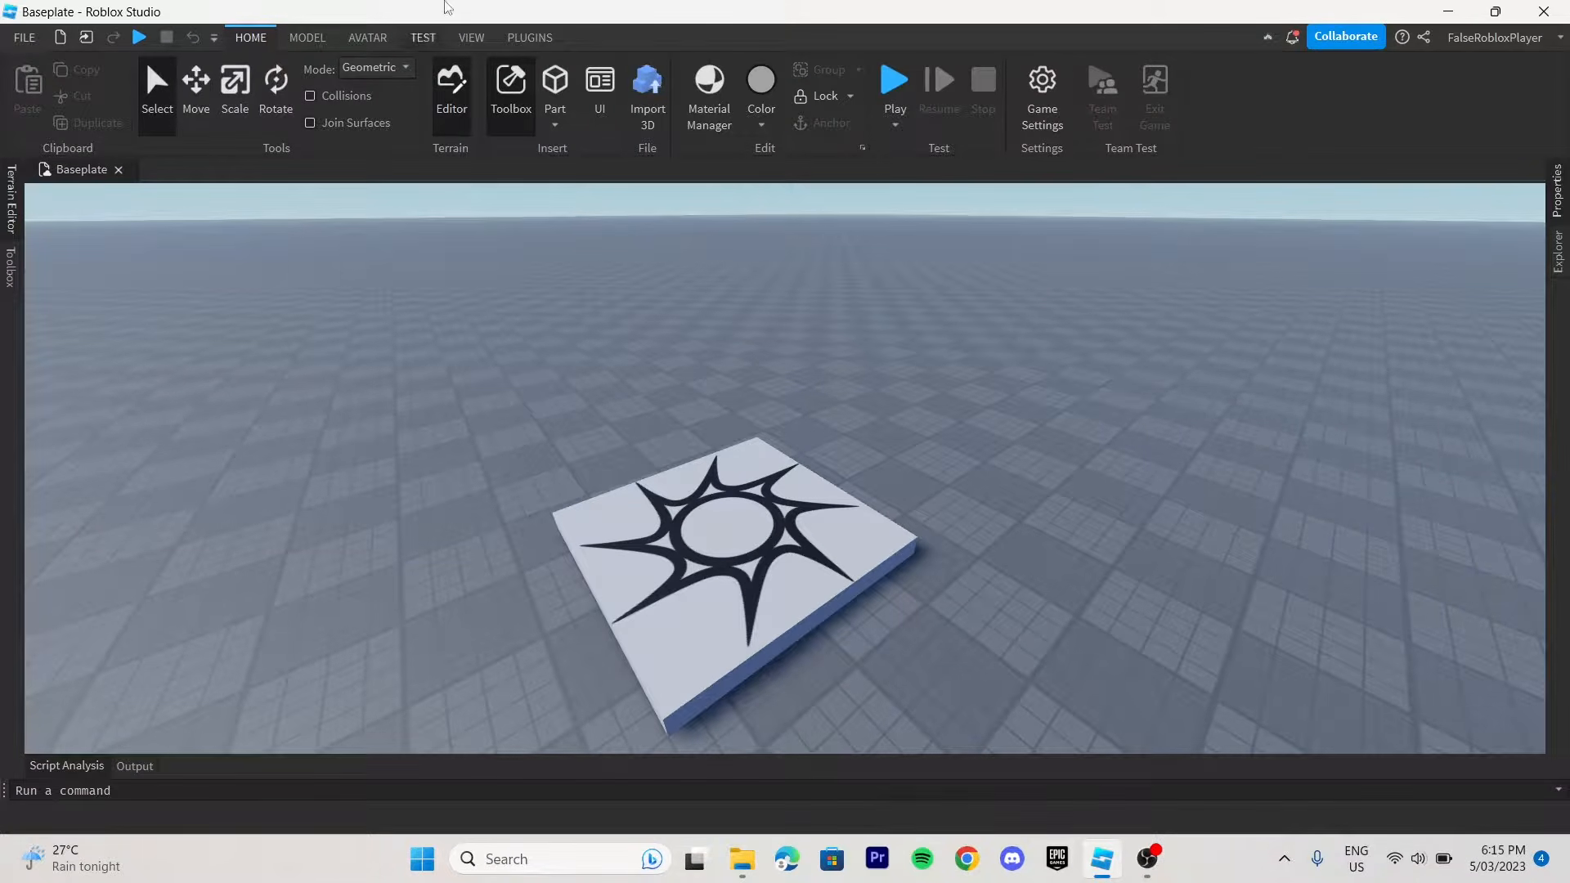
Step: Insert the R6 preset rig with the Character Inserter and place it on the baseplate beside the spawn location
left_click(534, 37)
left_click(659, 107)
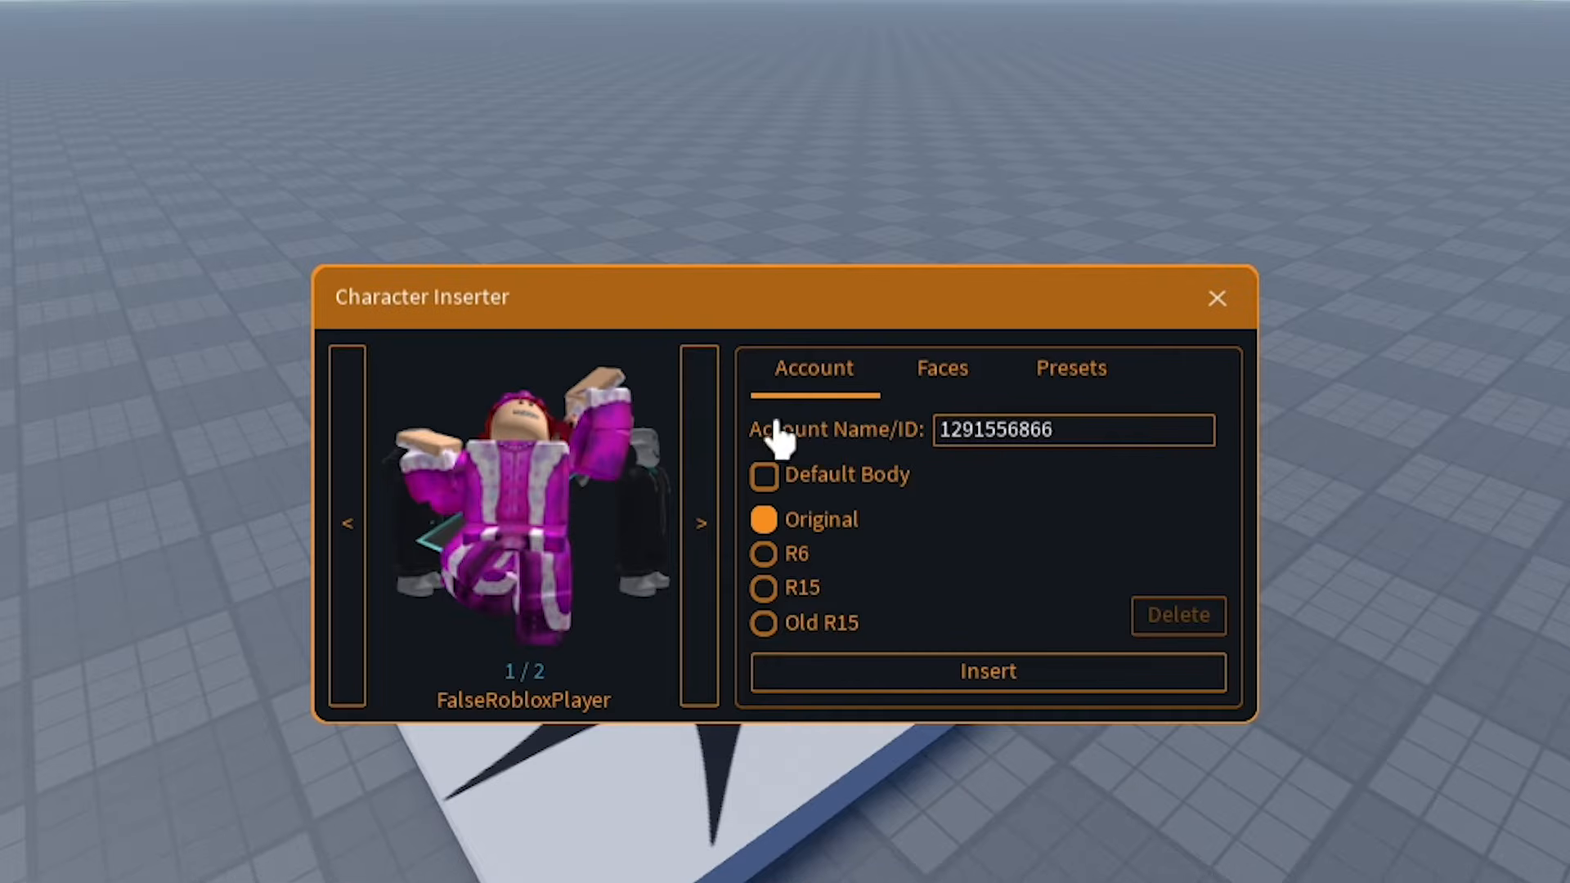
left_click(1083, 374)
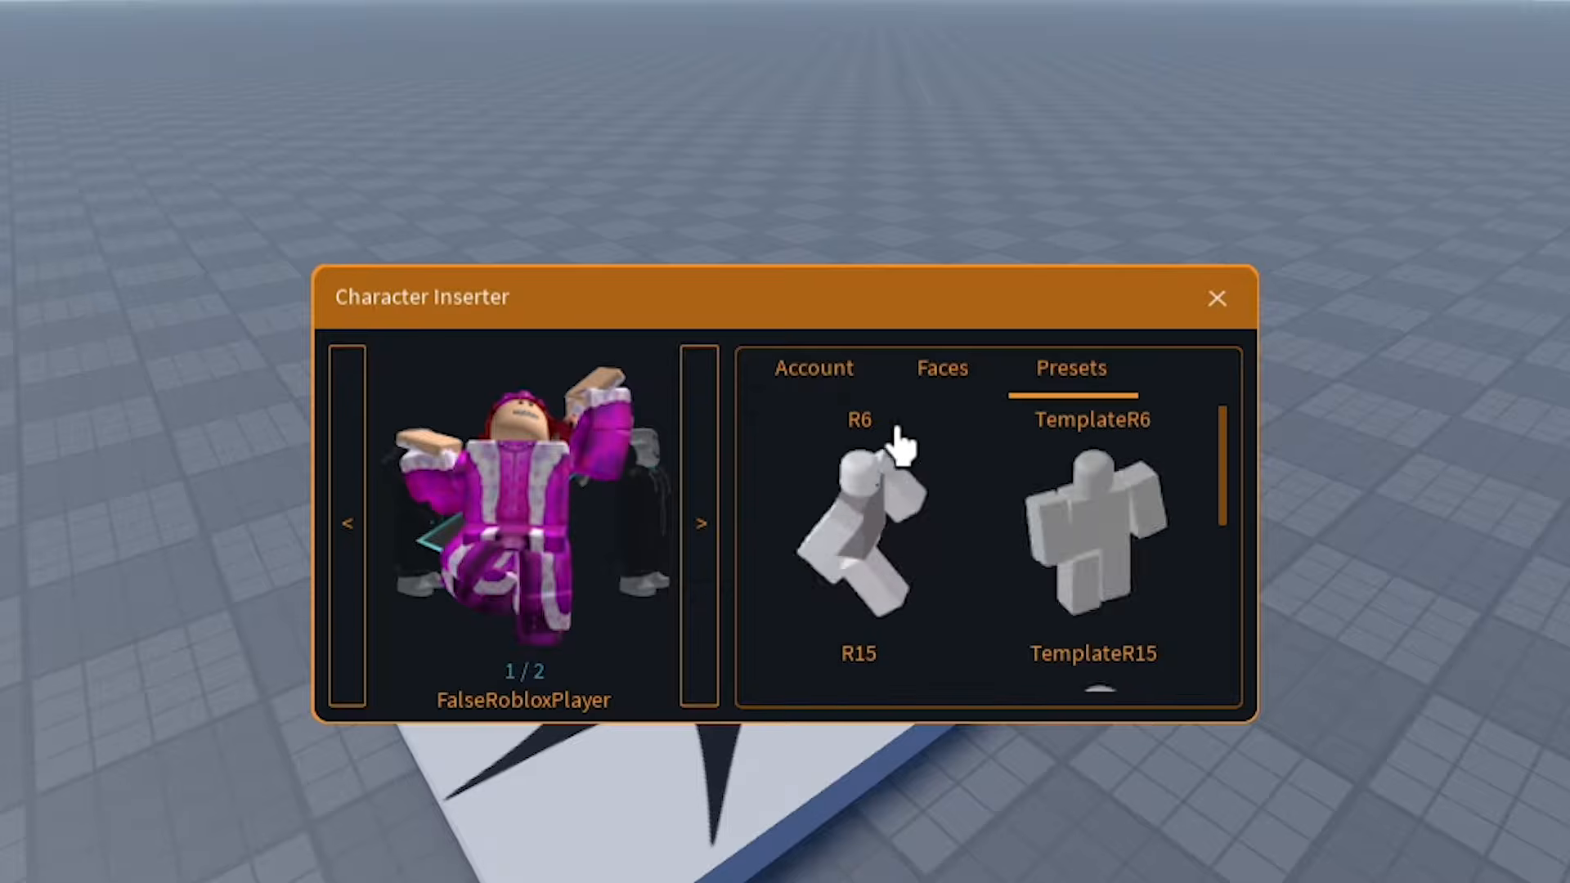
left_click(928, 534)
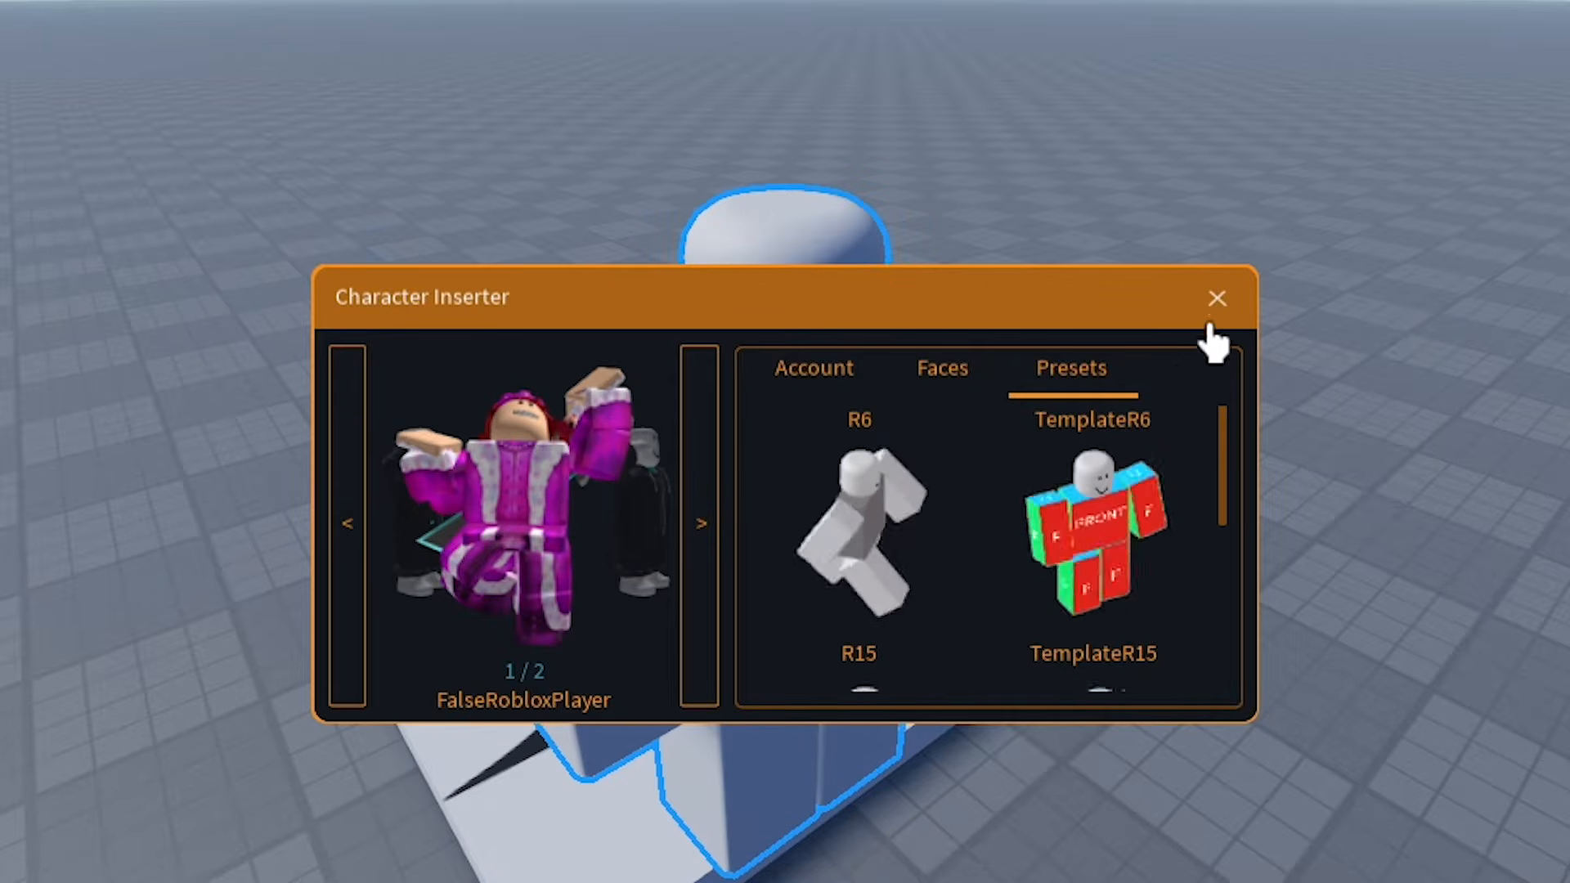
left_click(1217, 298)
scroll(902, 454, "down", 5)
scroll(901, 453, "up", 4)
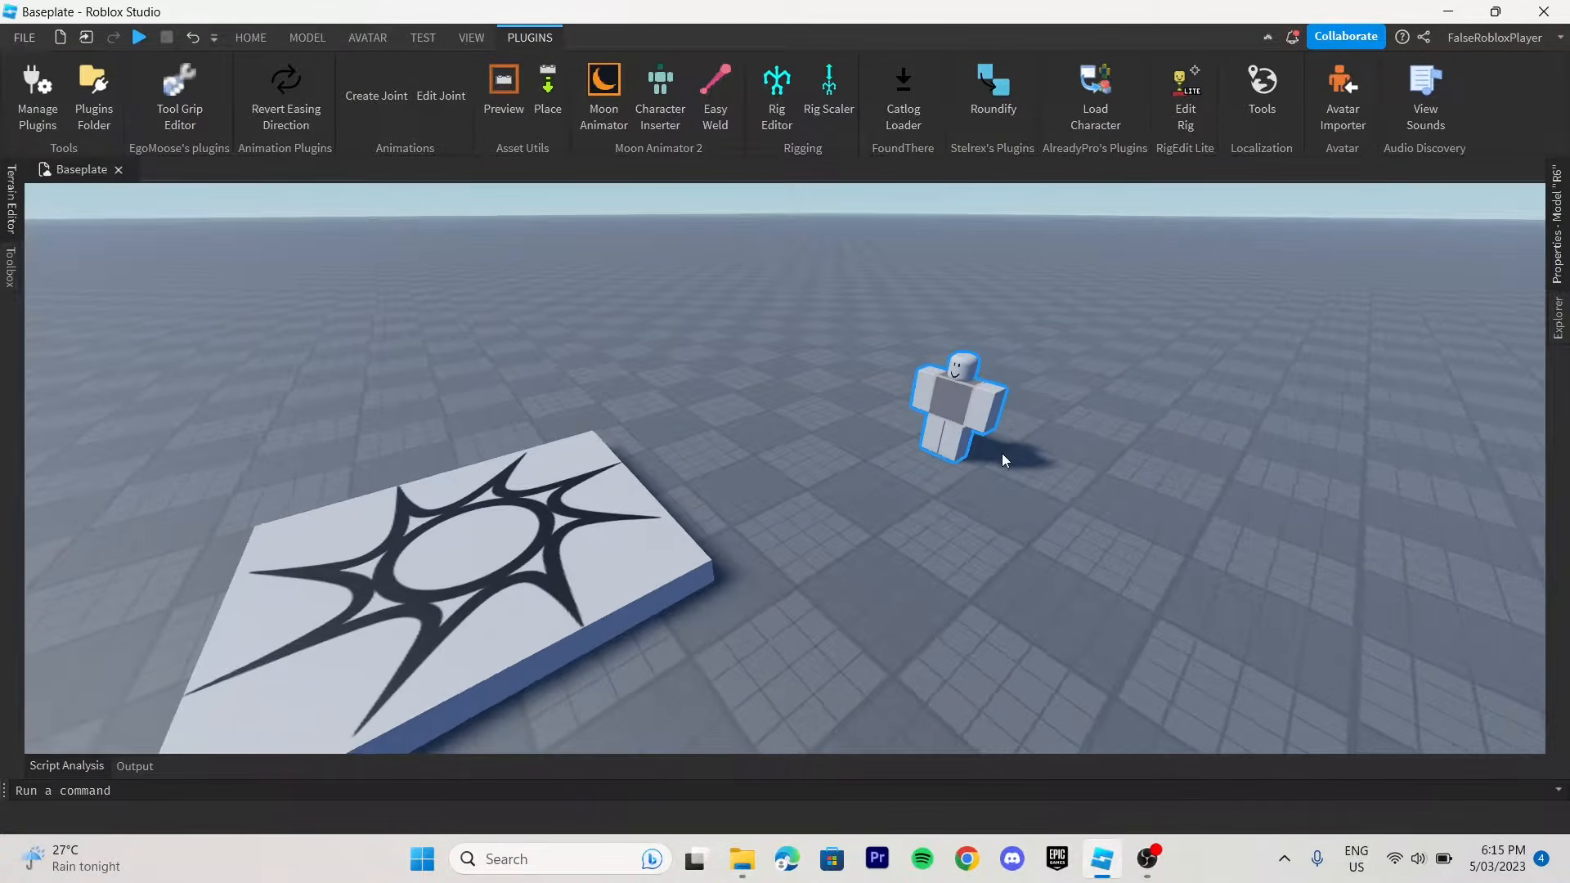
right_click_drag(1003, 453, 1014, 449)
scroll(1013, 449, "up", 5)
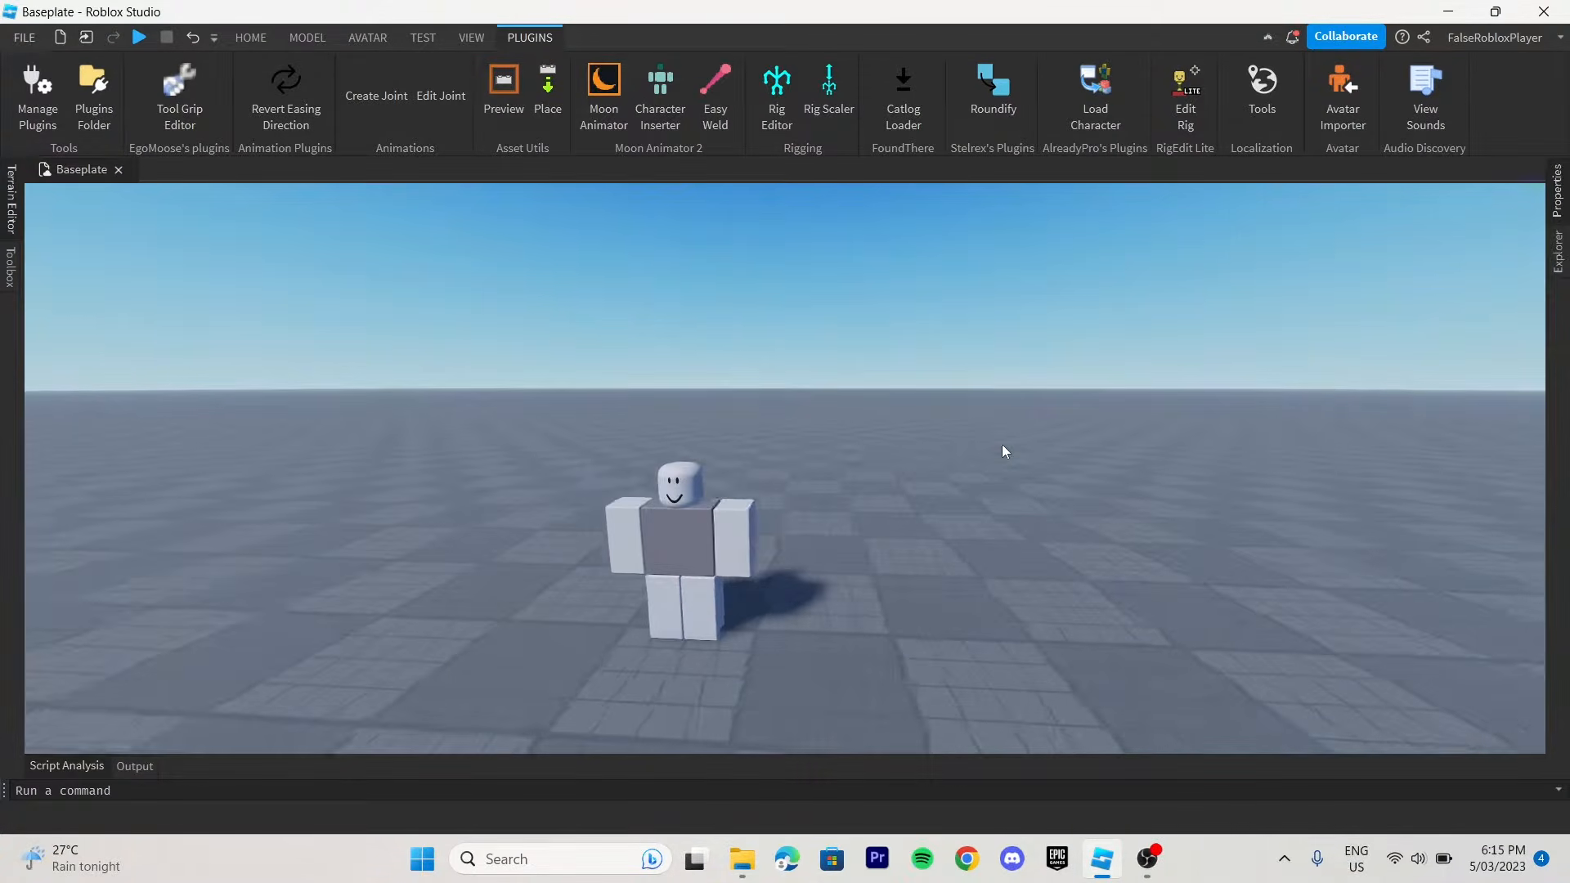
right_click_drag(979, 556, 980, 556)
scroll(979, 556, "up", 3)
right_click(979, 556)
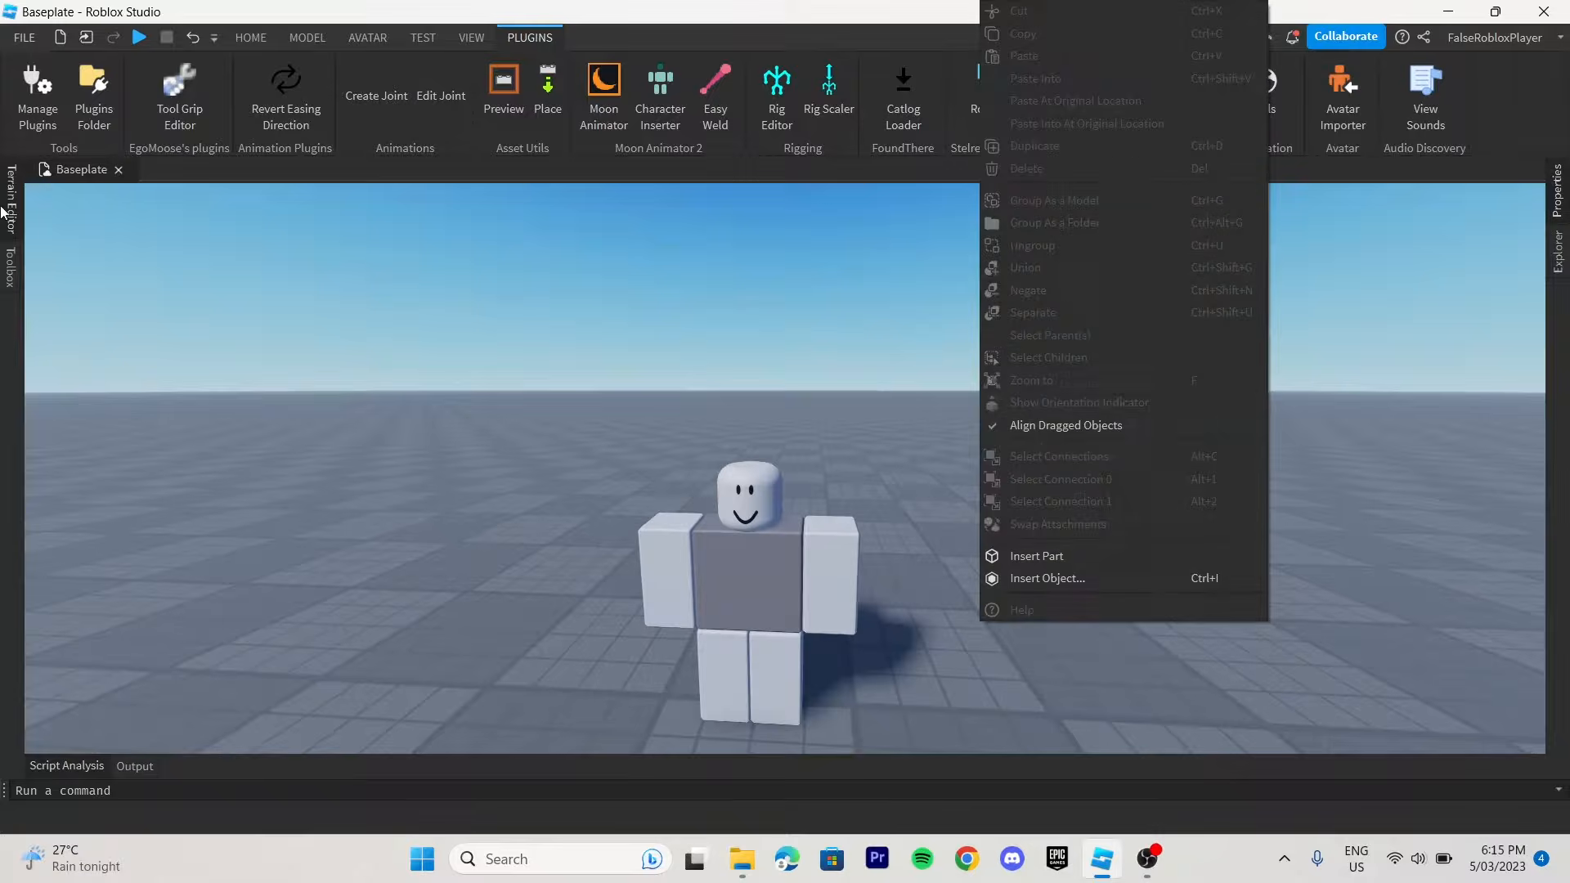
Step: Search the Toolbox models for "lightsaber"
left_click(14, 269)
scroll(170, 485, "down", 3)
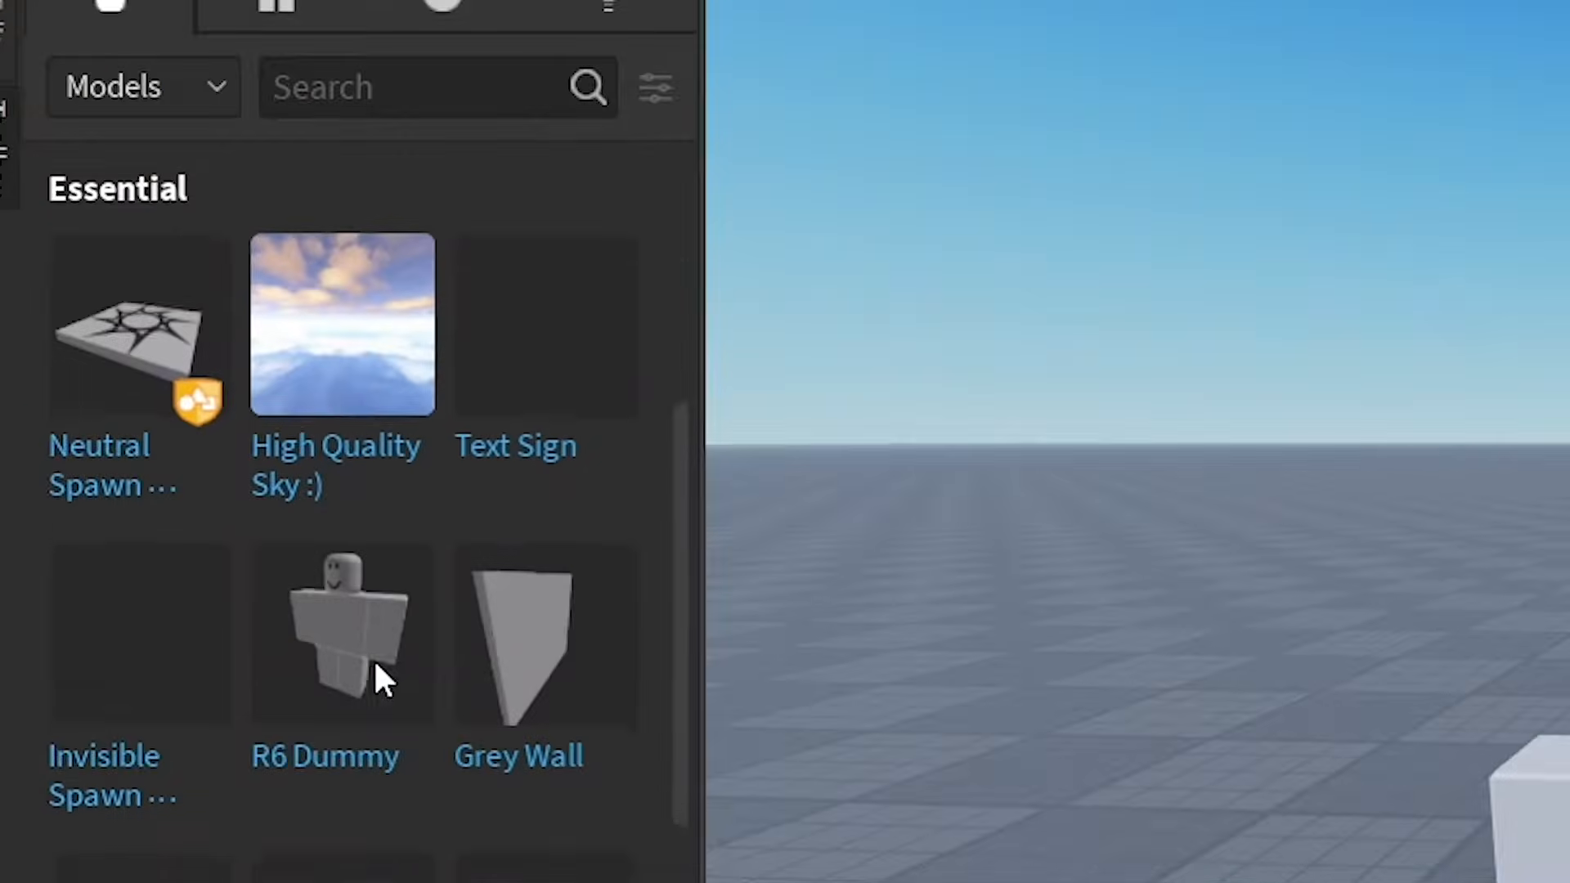
scroll(170, 485, "up", 3)
left_click(149, 250)
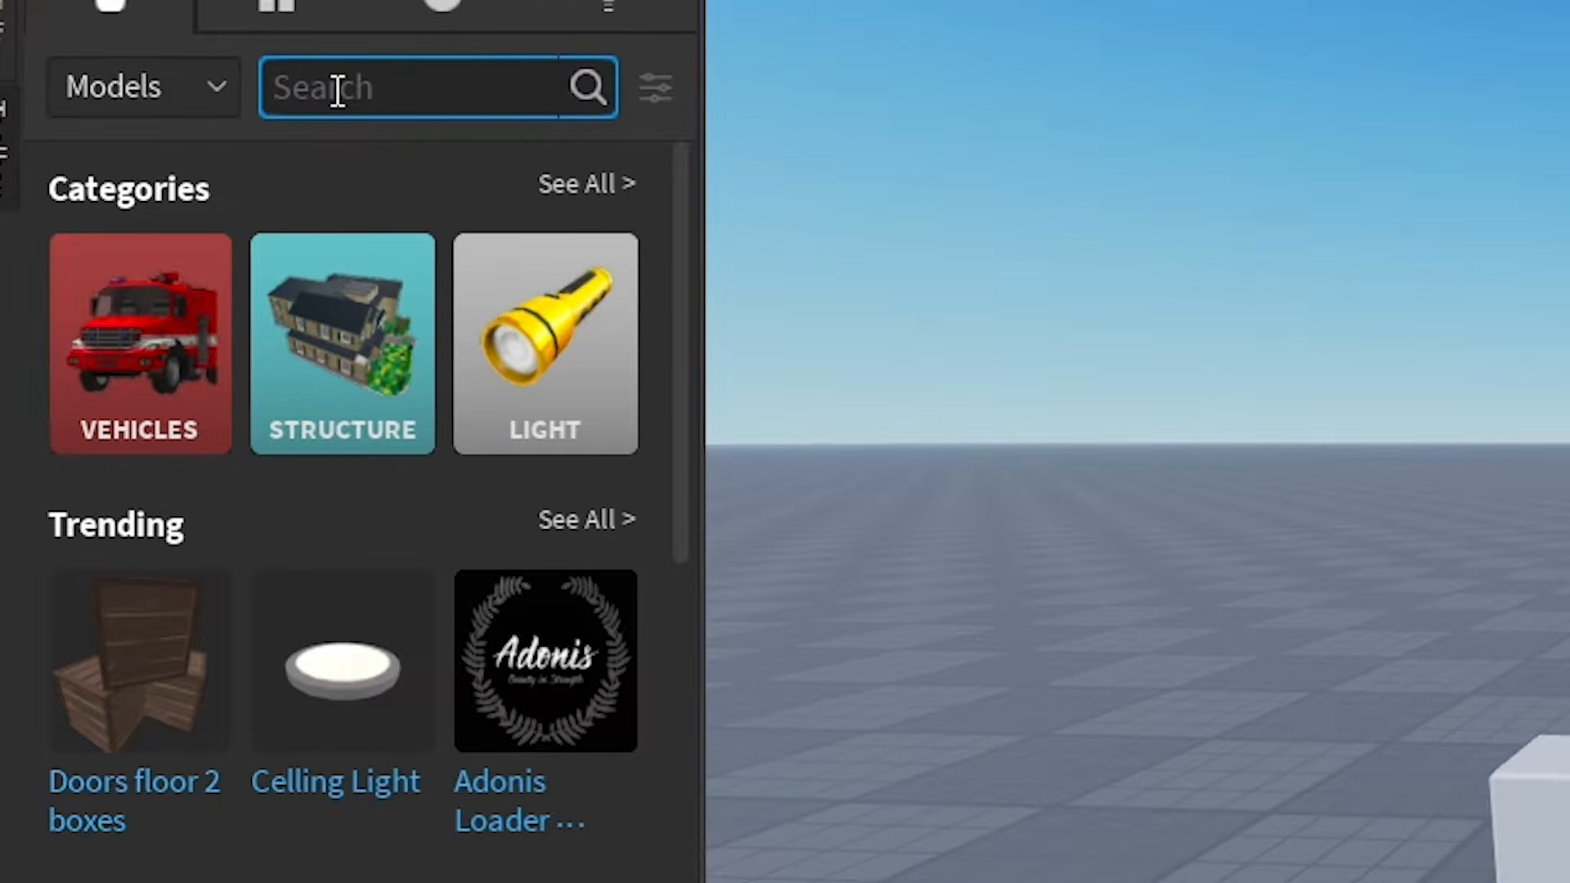
type("lightsab")
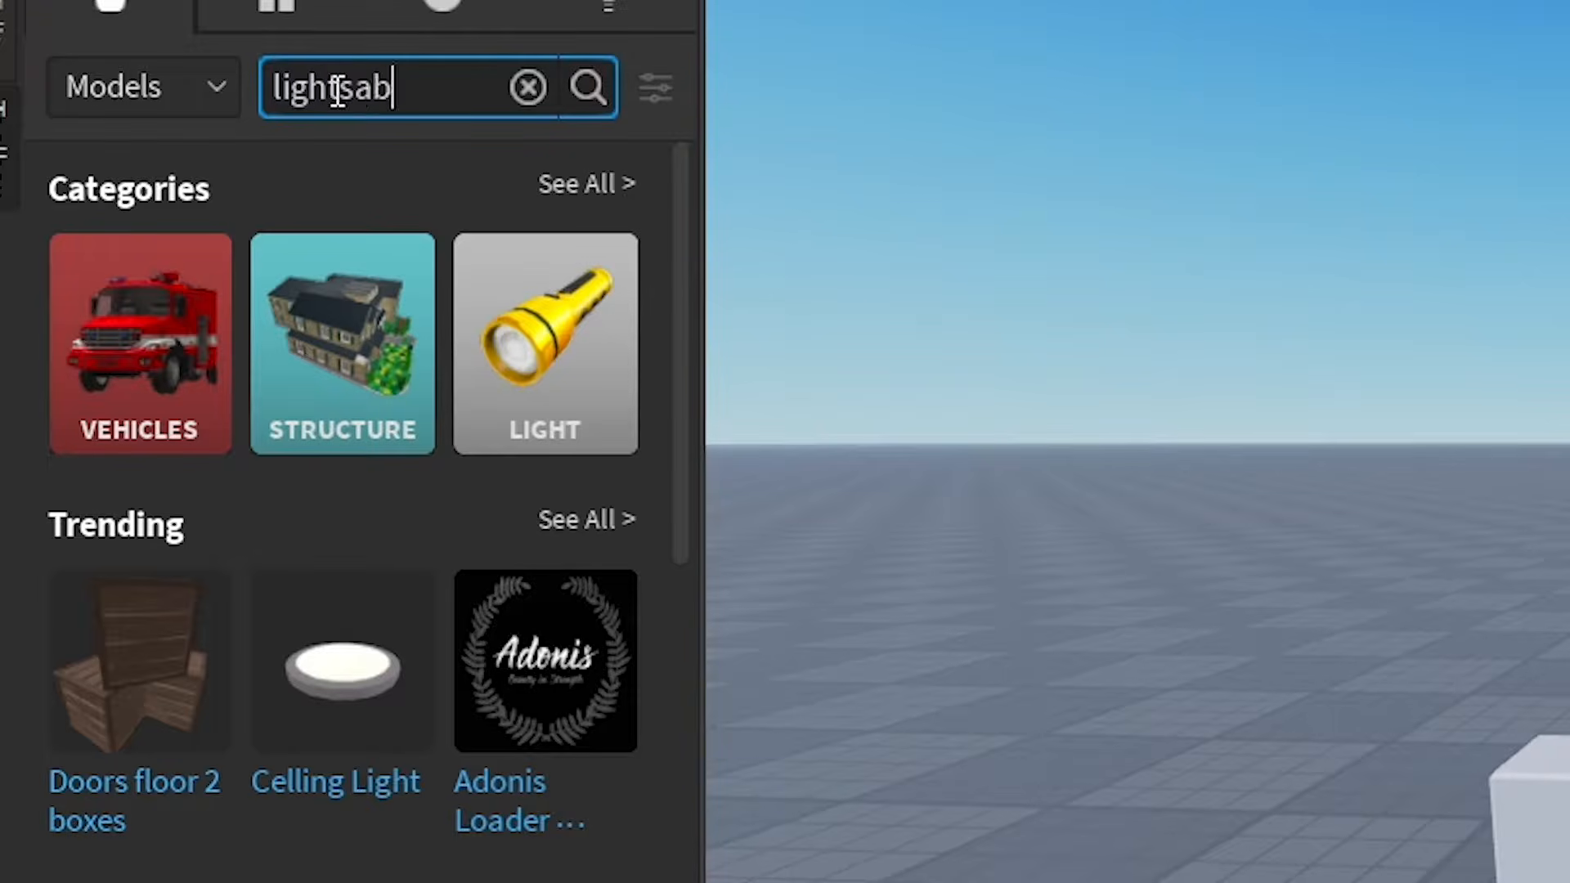
type("er")
key("Return")
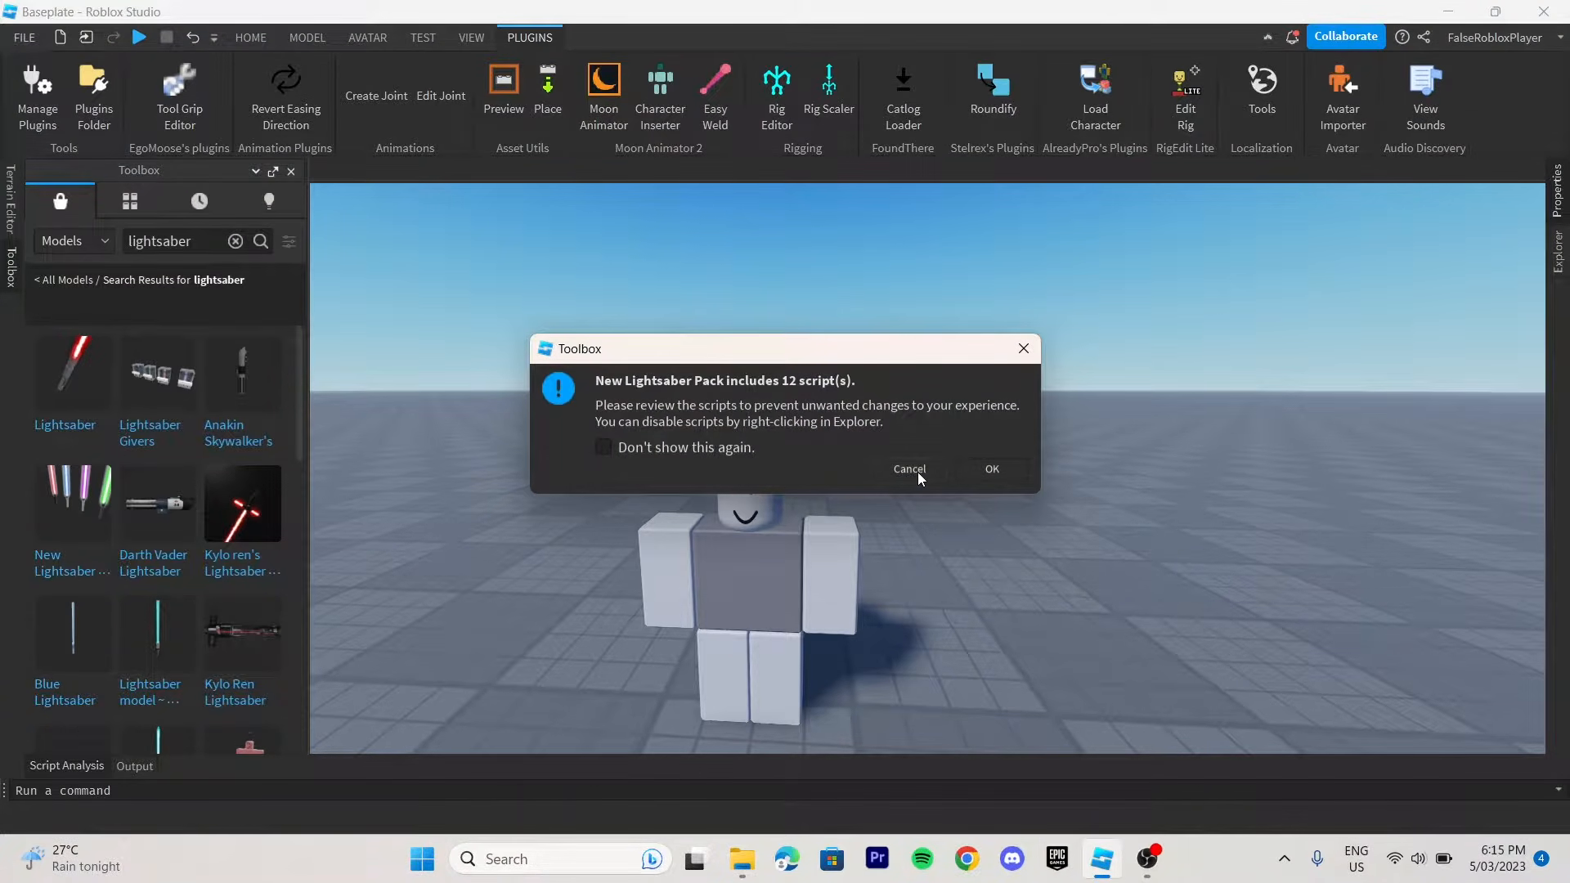
Step: Dismiss the script notice for the New Lightsaber Pack and insert a pack of five lightsabers from the search results
left_click(939, 469)
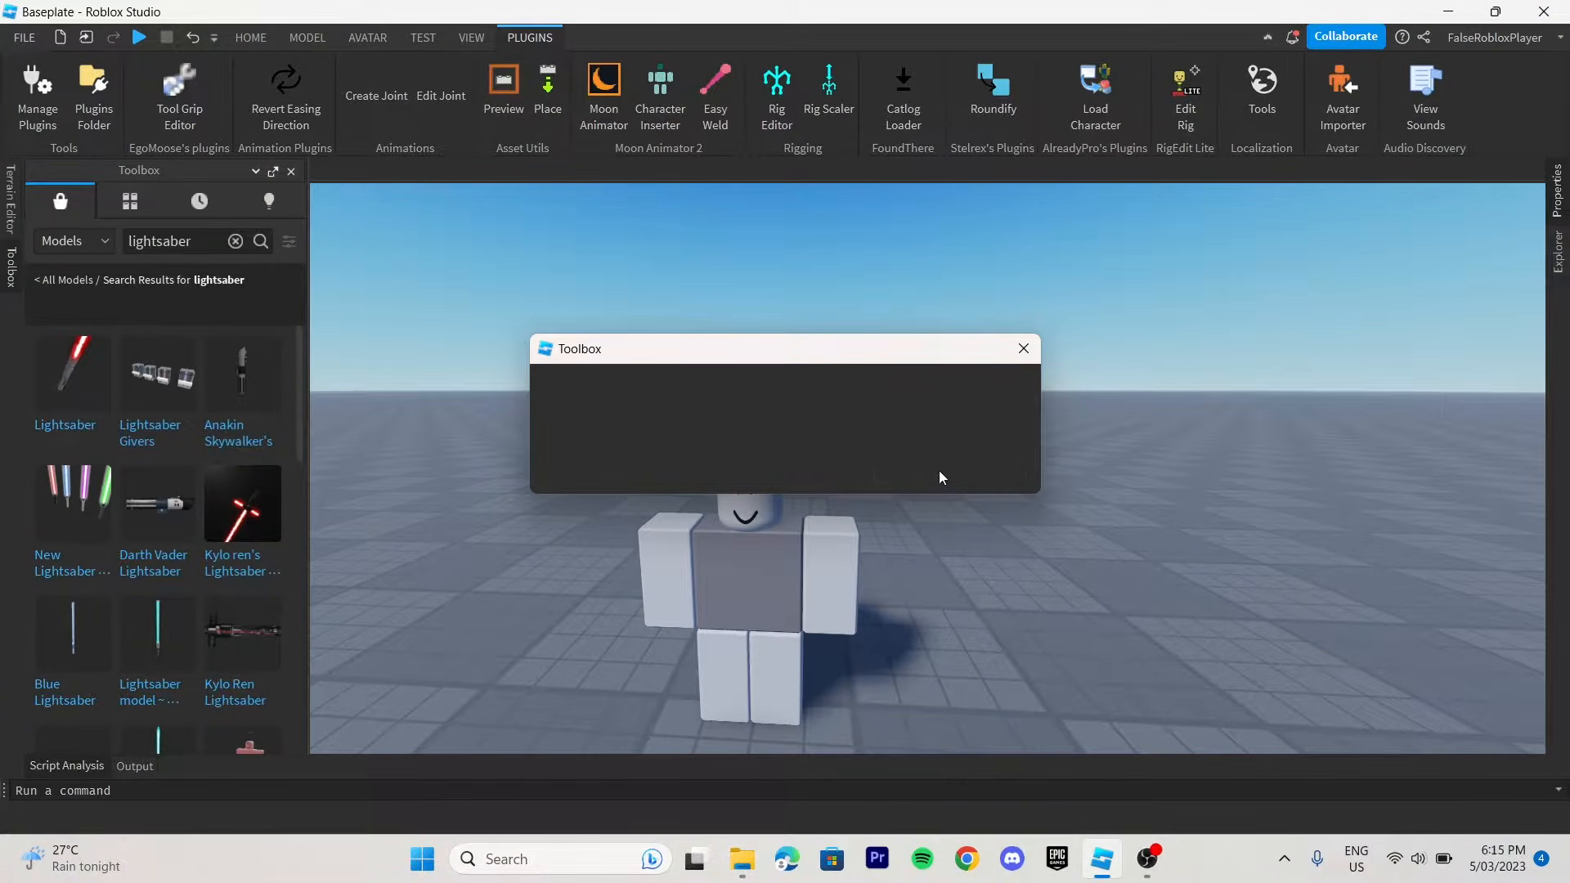
left_click(516, 524)
scroll(155, 507, "down", 3)
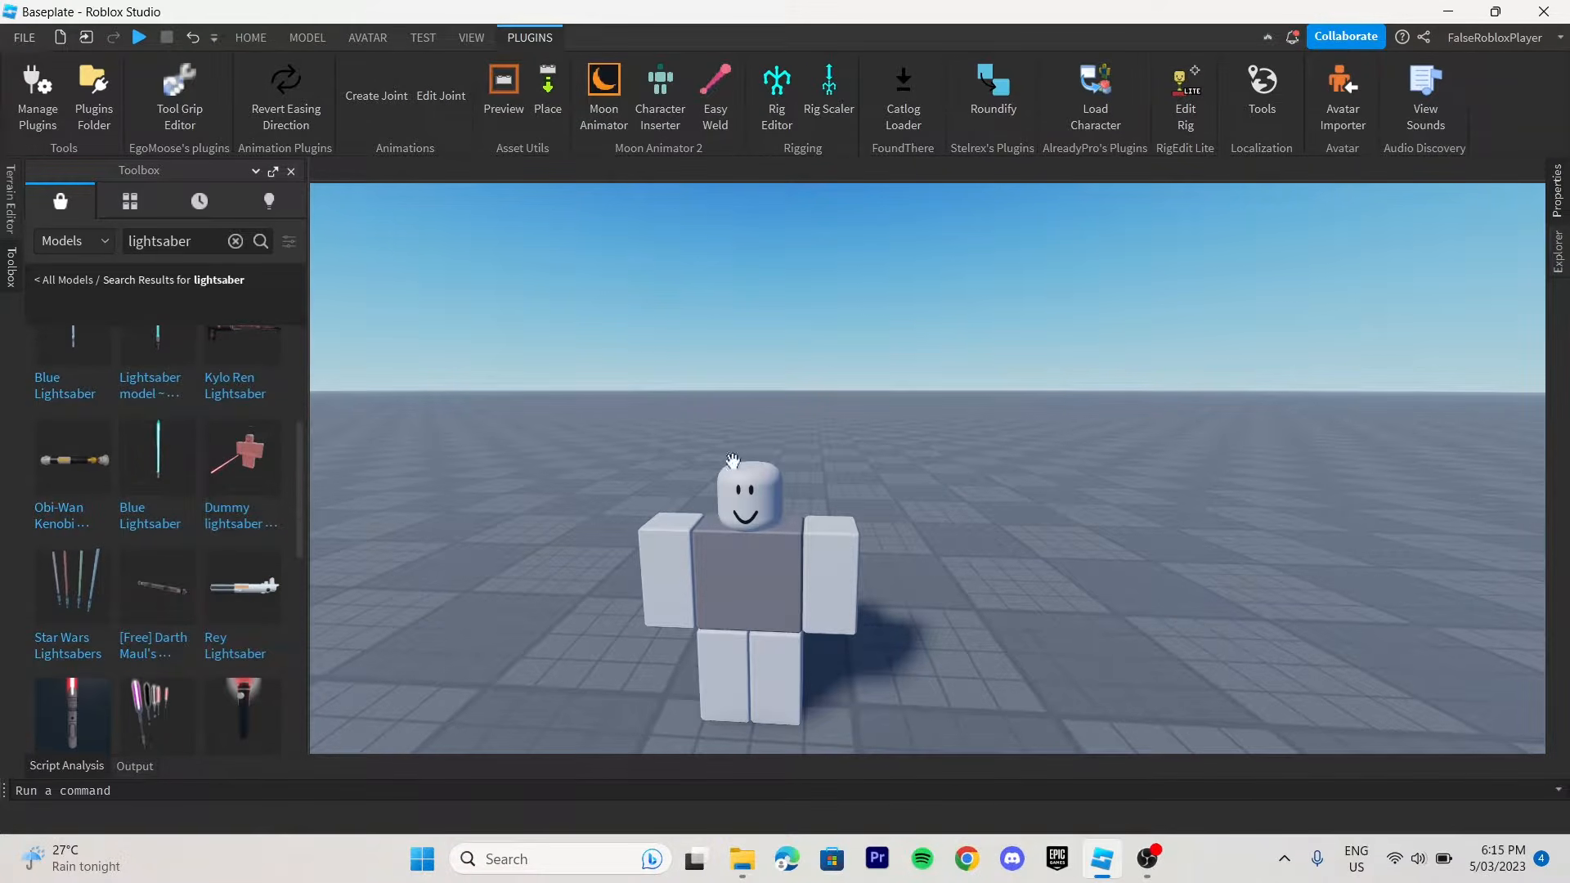
scroll(148, 572, "down", 3)
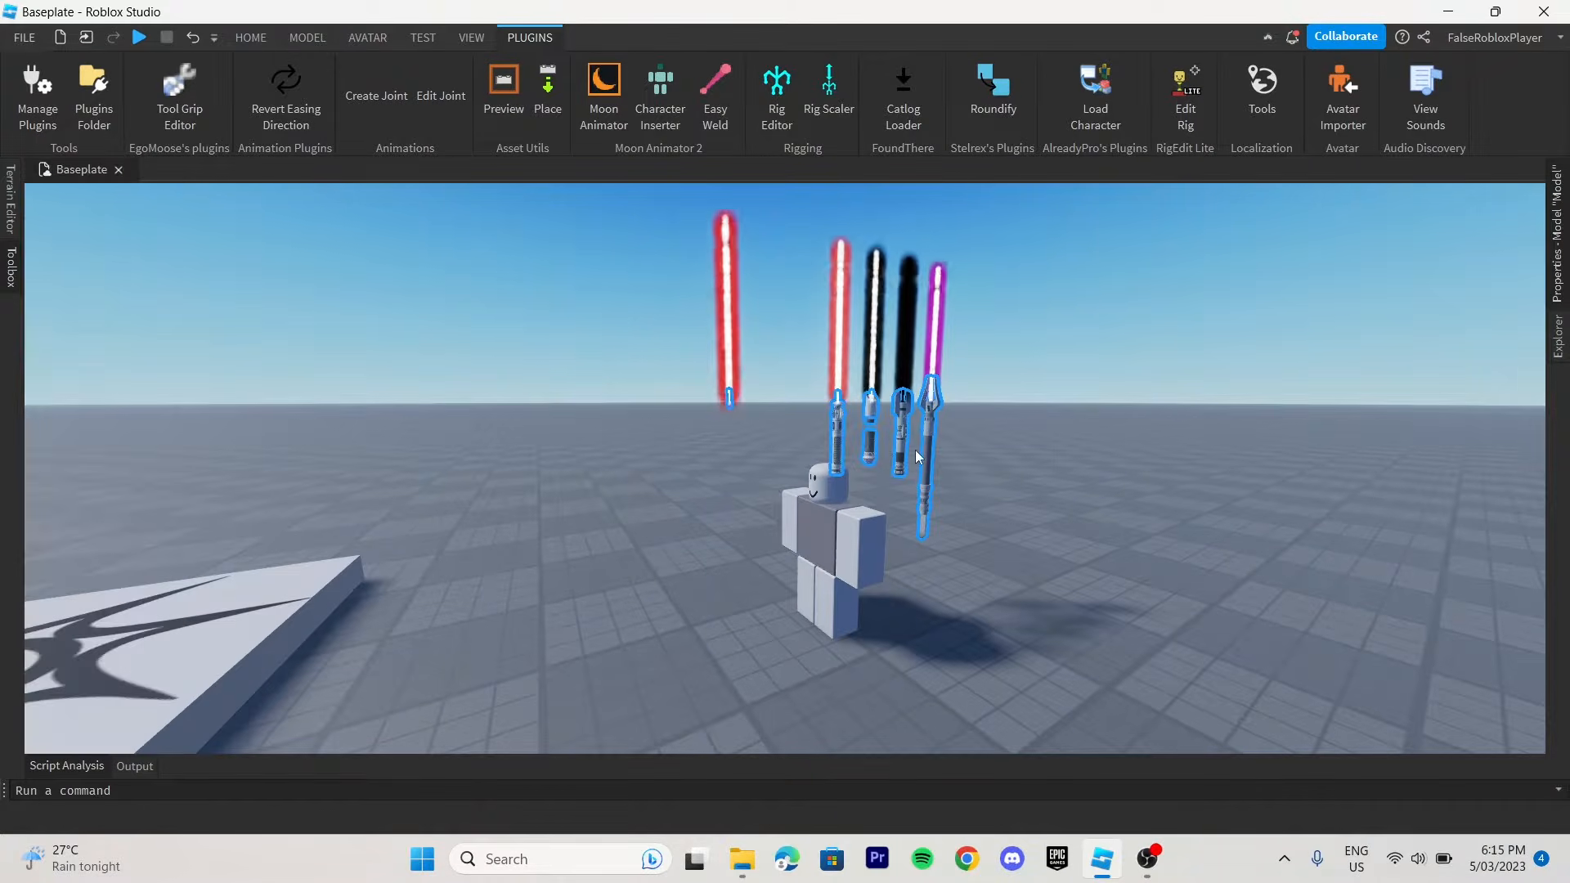
Step: Move the lightsaber pack away from the rig and ungroup it into separate lightsabers
key("d")
left_click_drag(928, 446, 1006, 592)
key("s")
left_click(1038, 603)
key("d")
key("w")
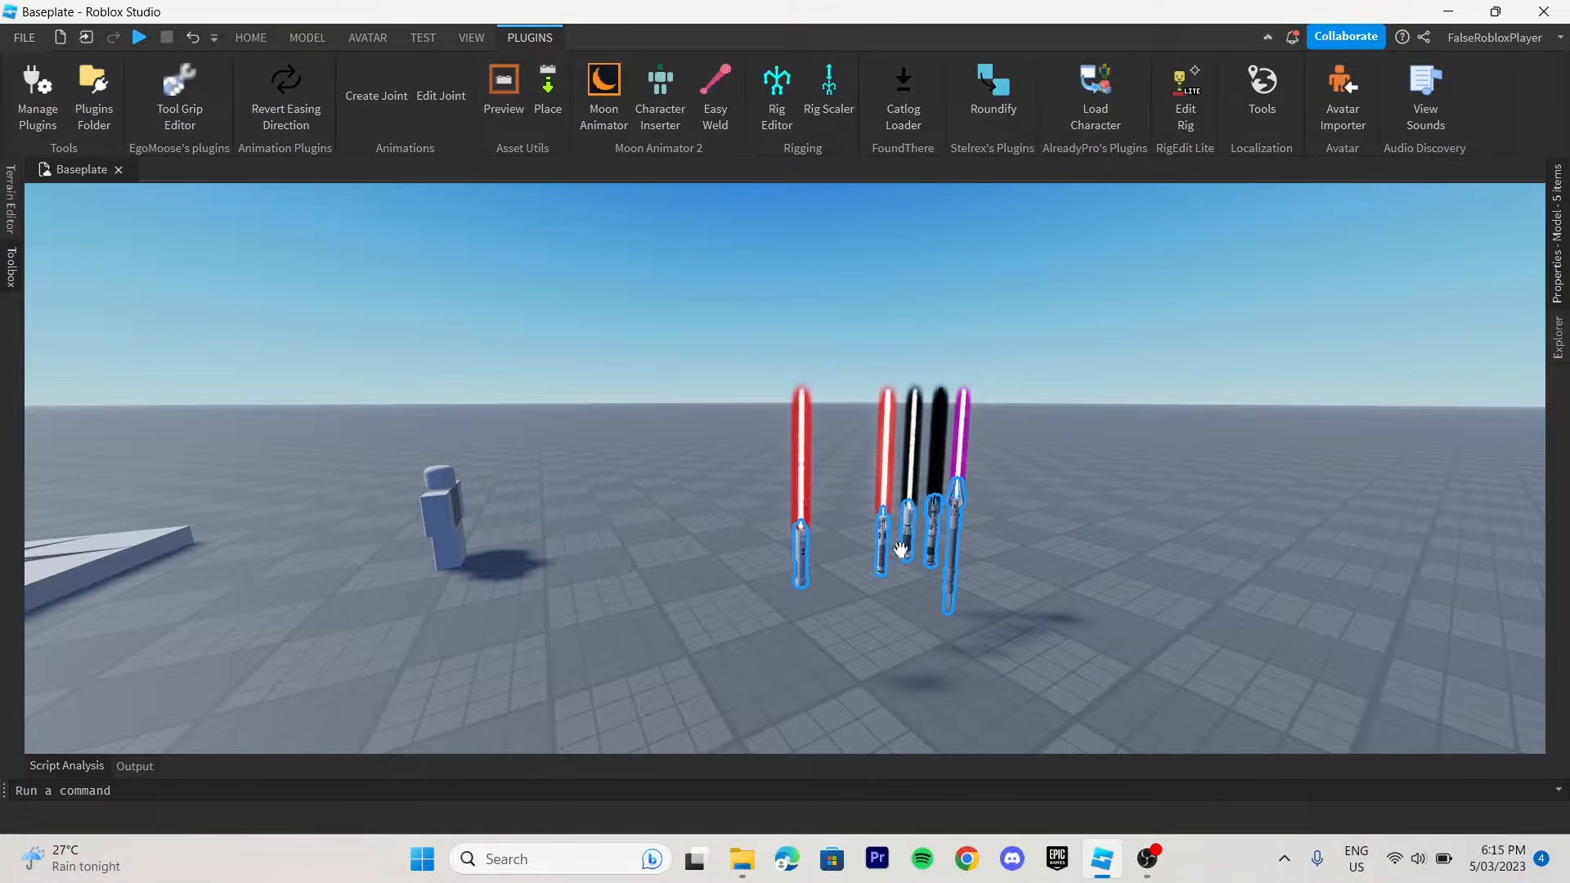
left_click(900, 549)
key("d")
key("w")
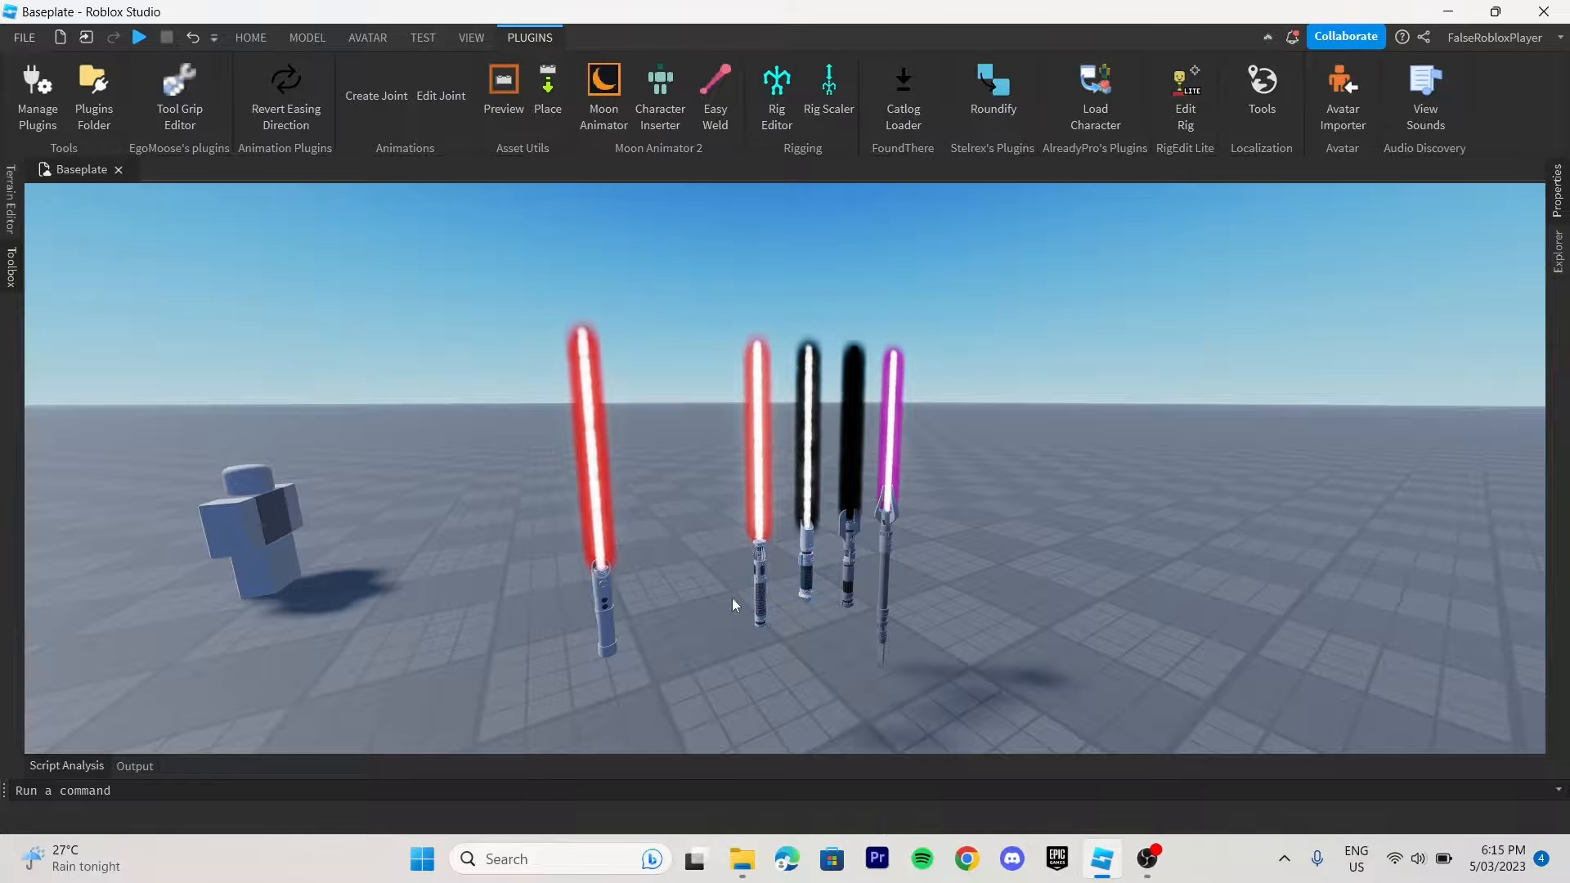
Step: Move the nearest red lightsaber to the other side of the rig and delete the remaining four lightsabers
left_click_drag(598, 607, 529, 652)
key("a")
key("d")
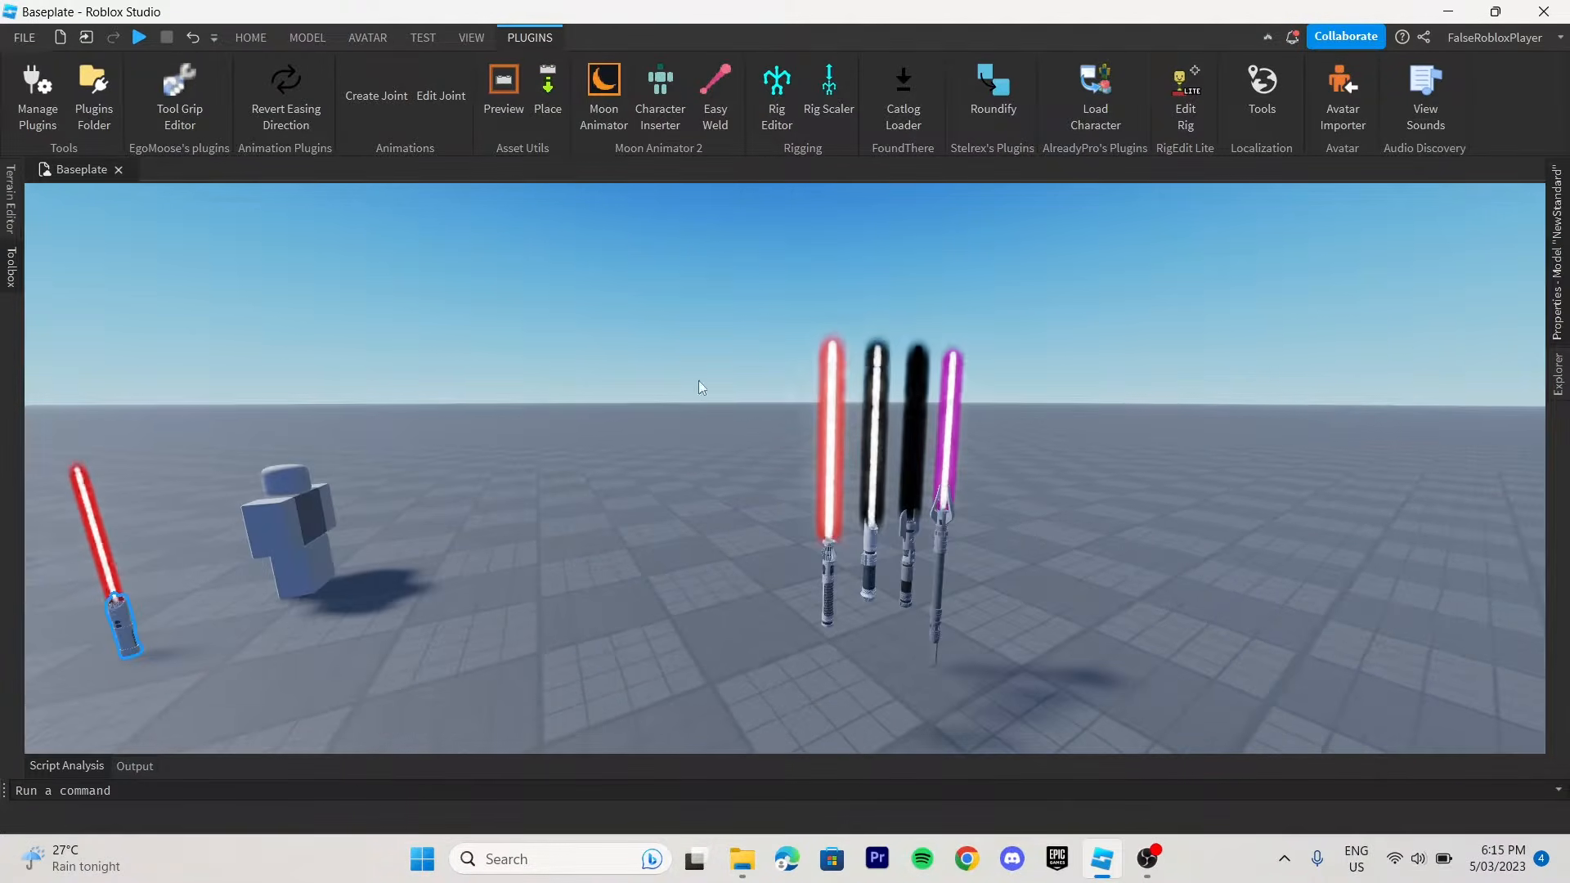
left_click_drag(698, 380, 985, 625)
key("Delete")
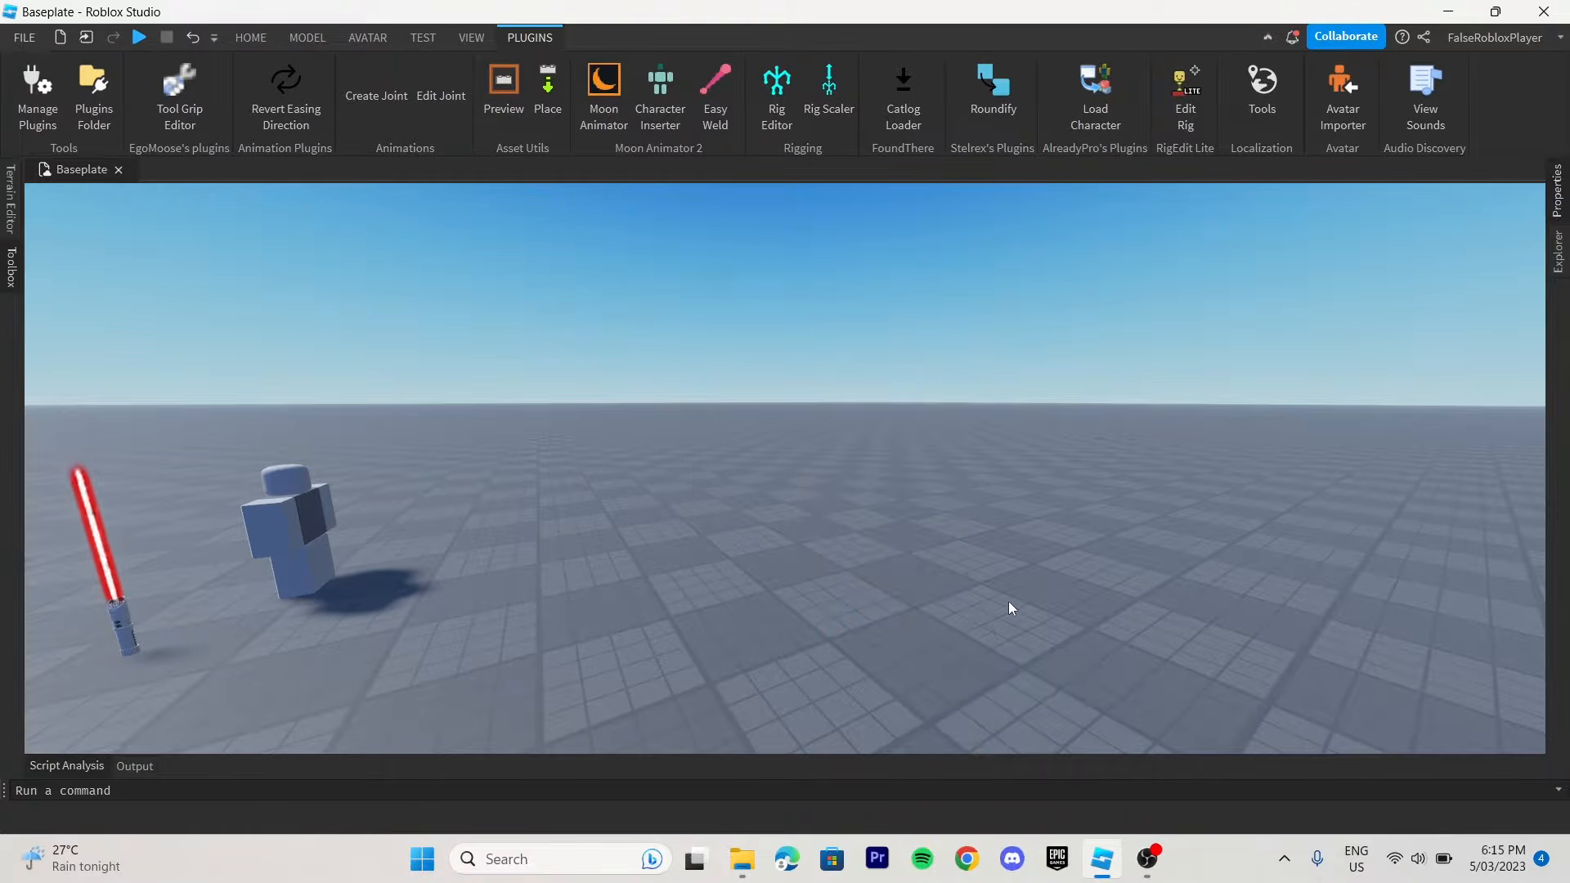
Step: Expand the NewStandard model and its Hilt group in the Explorer, and check which parts the Unions are
right_click_drag(577, 469, 586, 469)
key("a")
key("a")
right_click_drag(1101, 502, 1101, 502)
key("w")
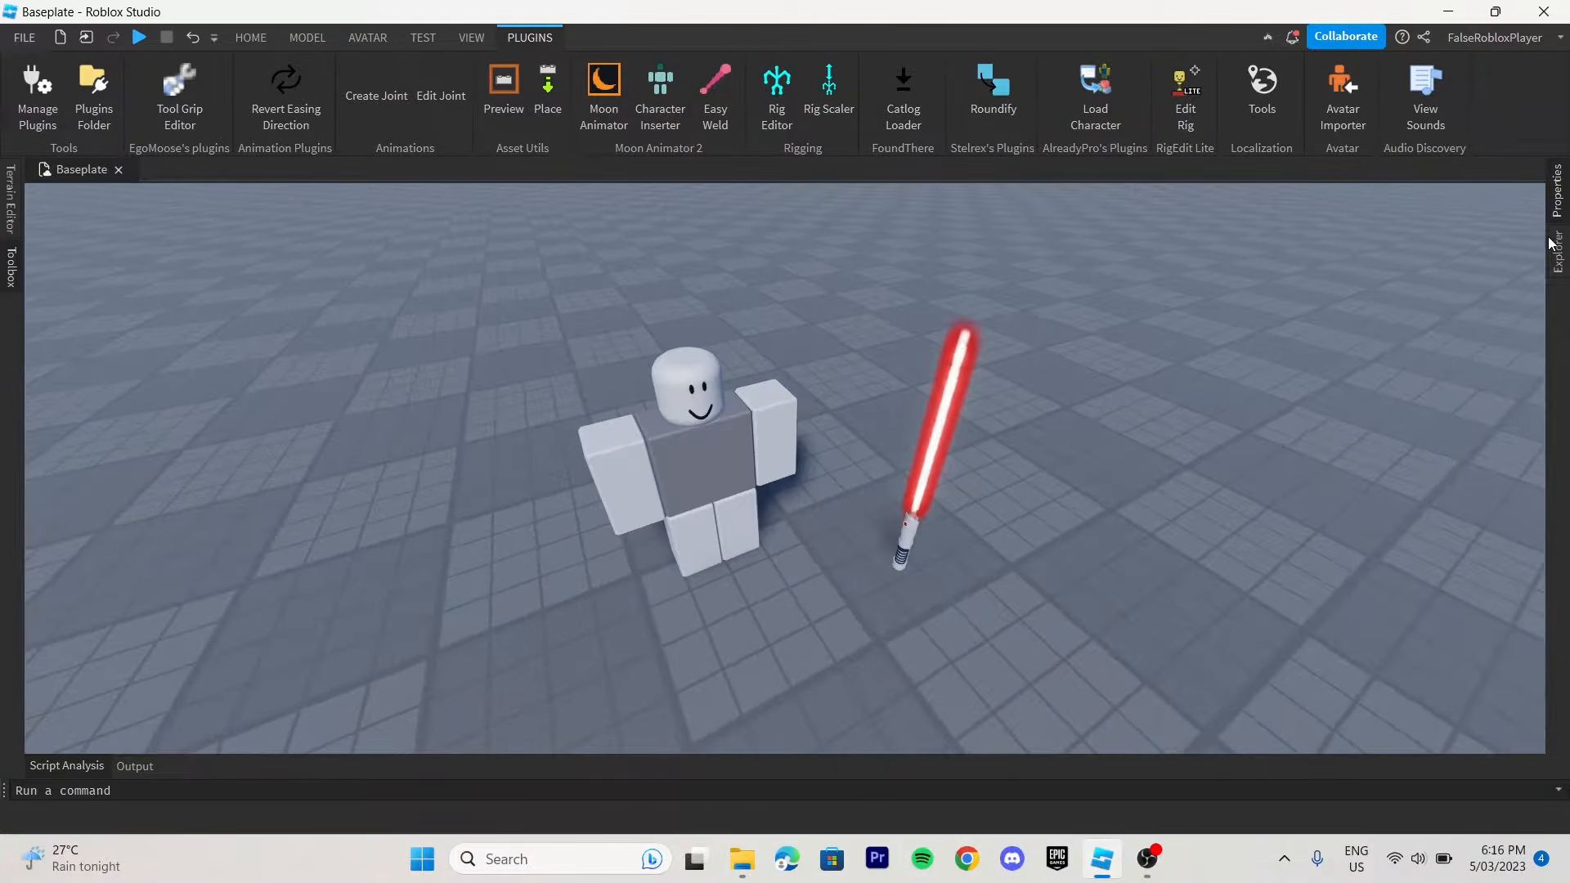
left_click(1560, 258)
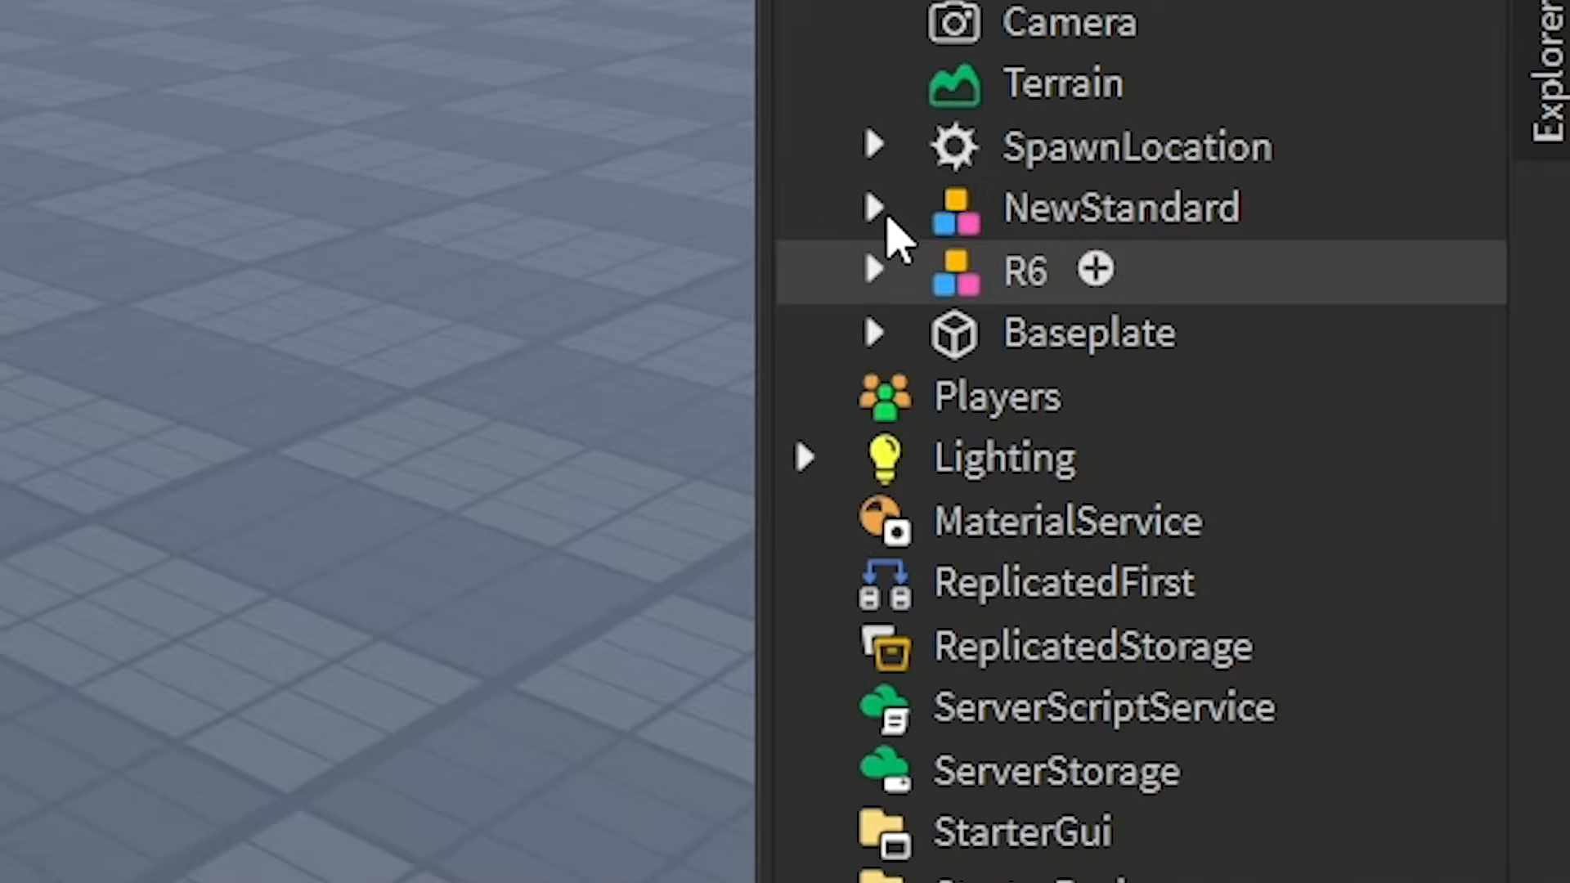
left_click(882, 207)
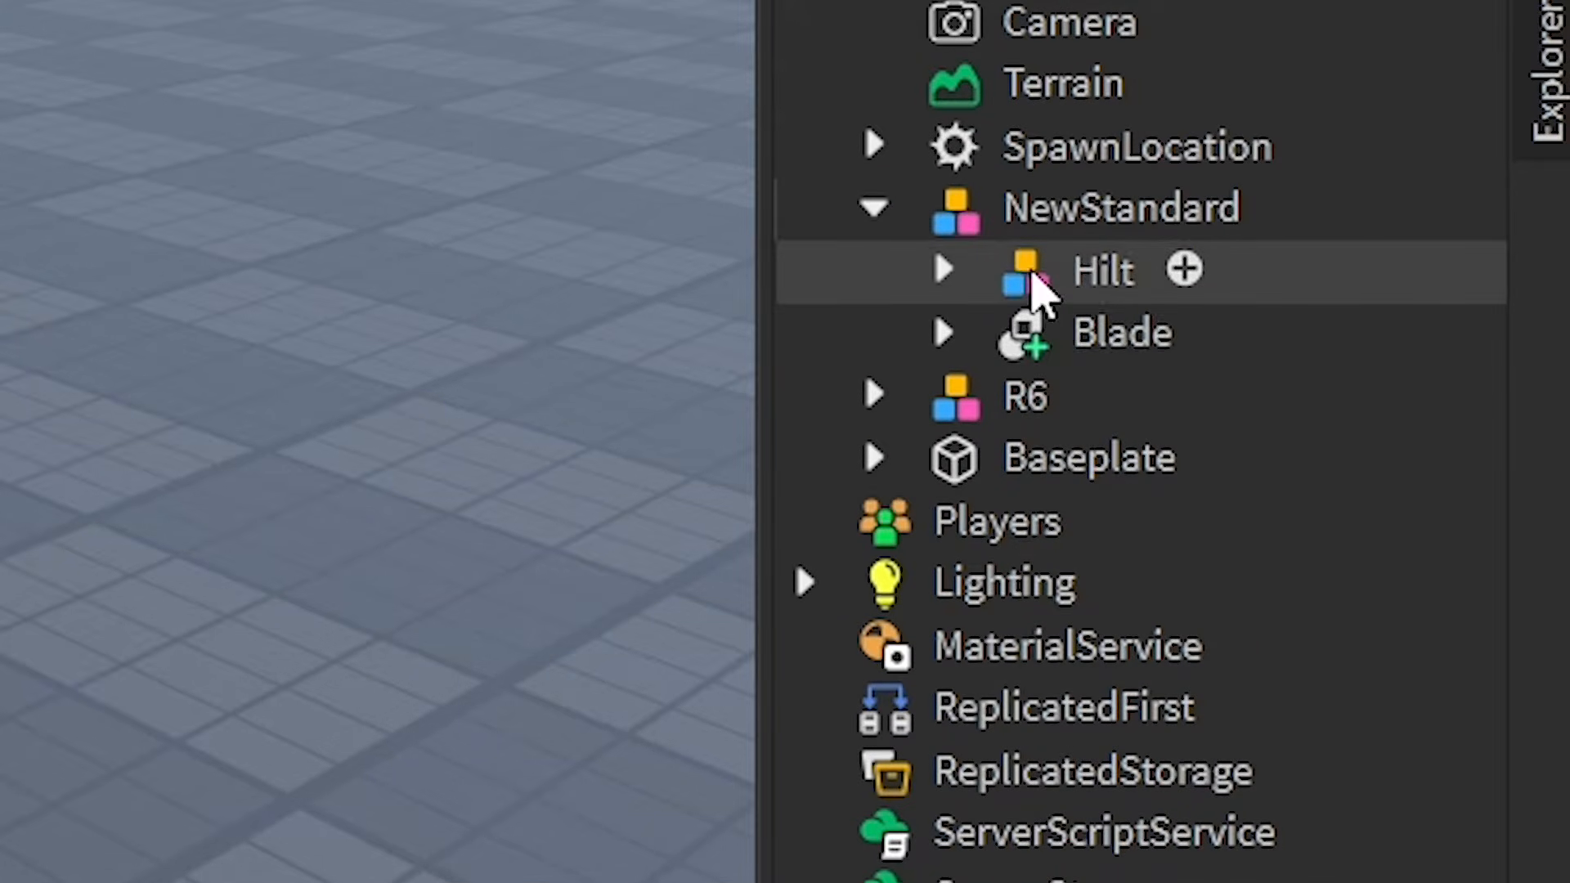
left_click(1027, 282)
left_click(946, 274)
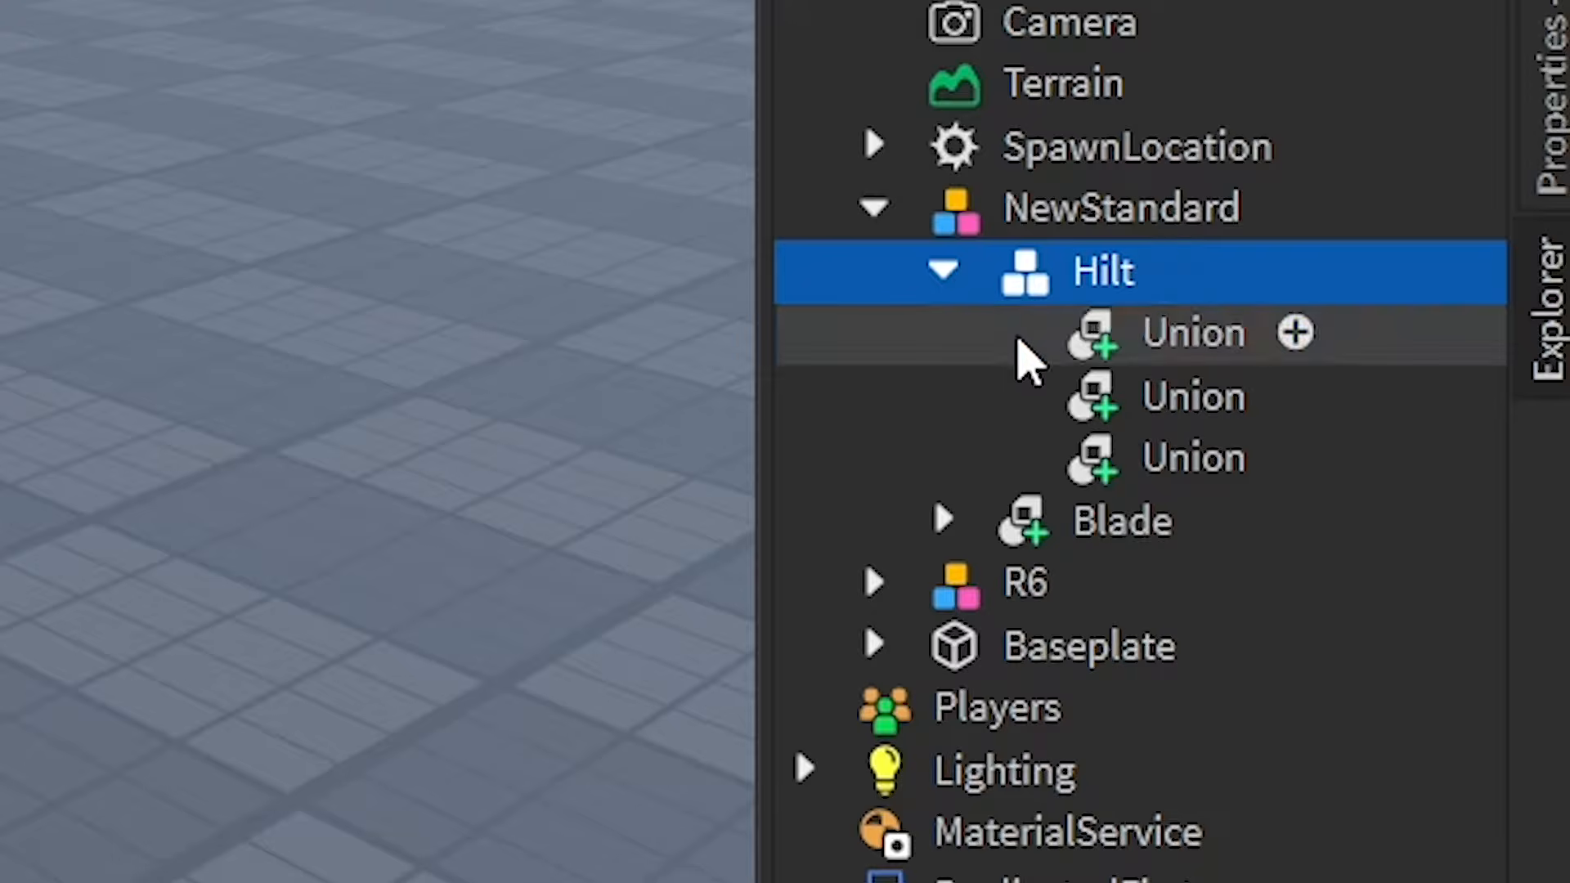
left_click(1021, 350)
left_click(1022, 389)
left_click(1031, 448)
left_click(1046, 384)
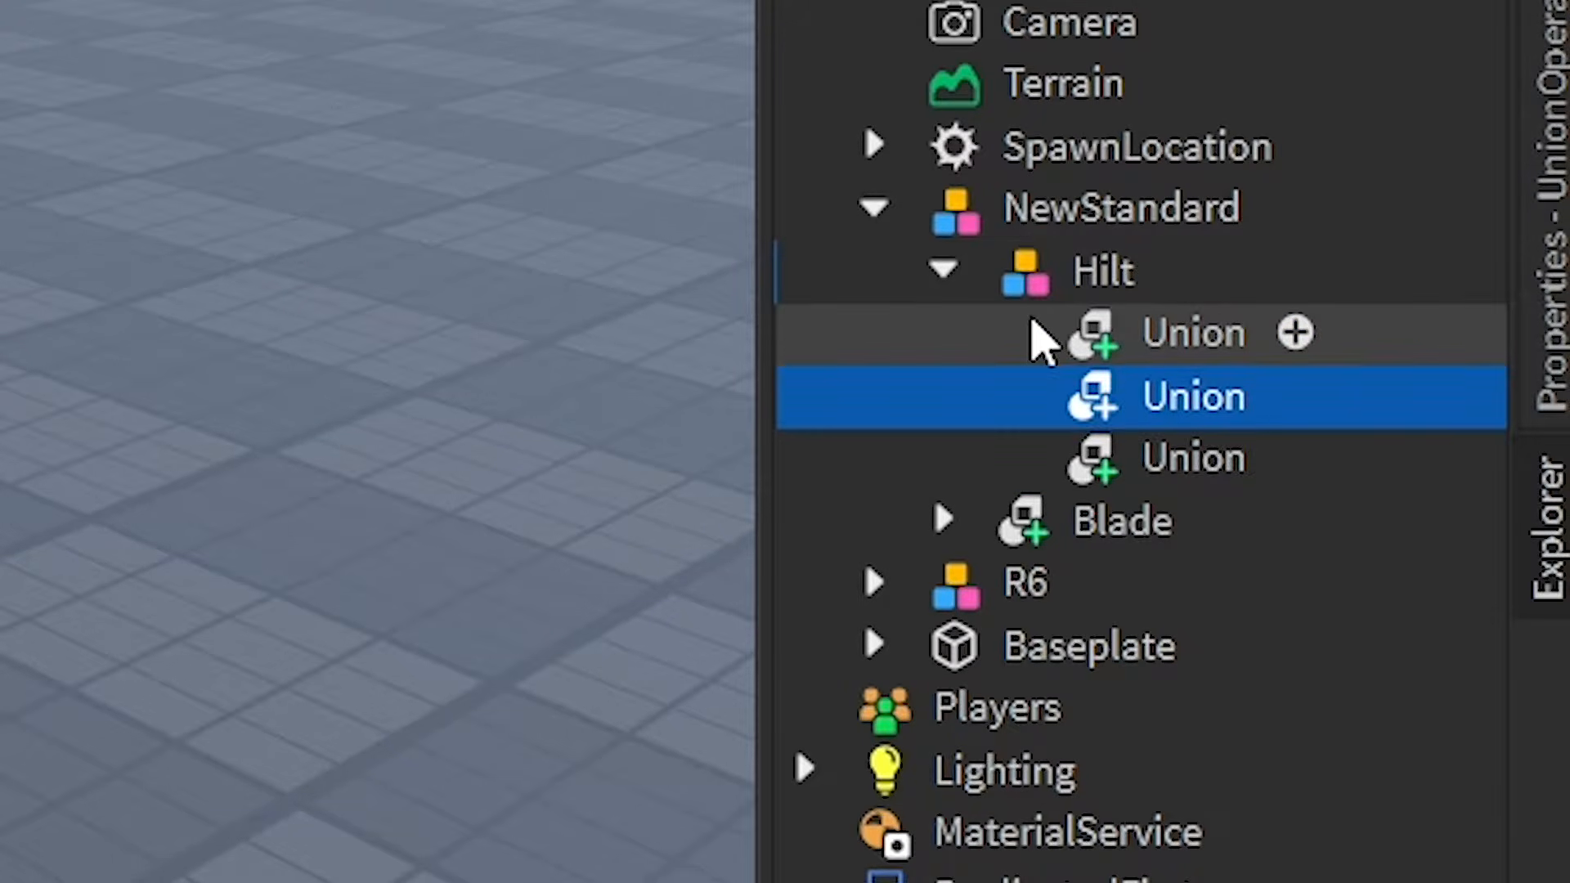
Step: Merge the three Union parts of the lightsaber's Hilt into a single union
left_click(1032, 327)
right_click_drag(157, 408, 157, 408)
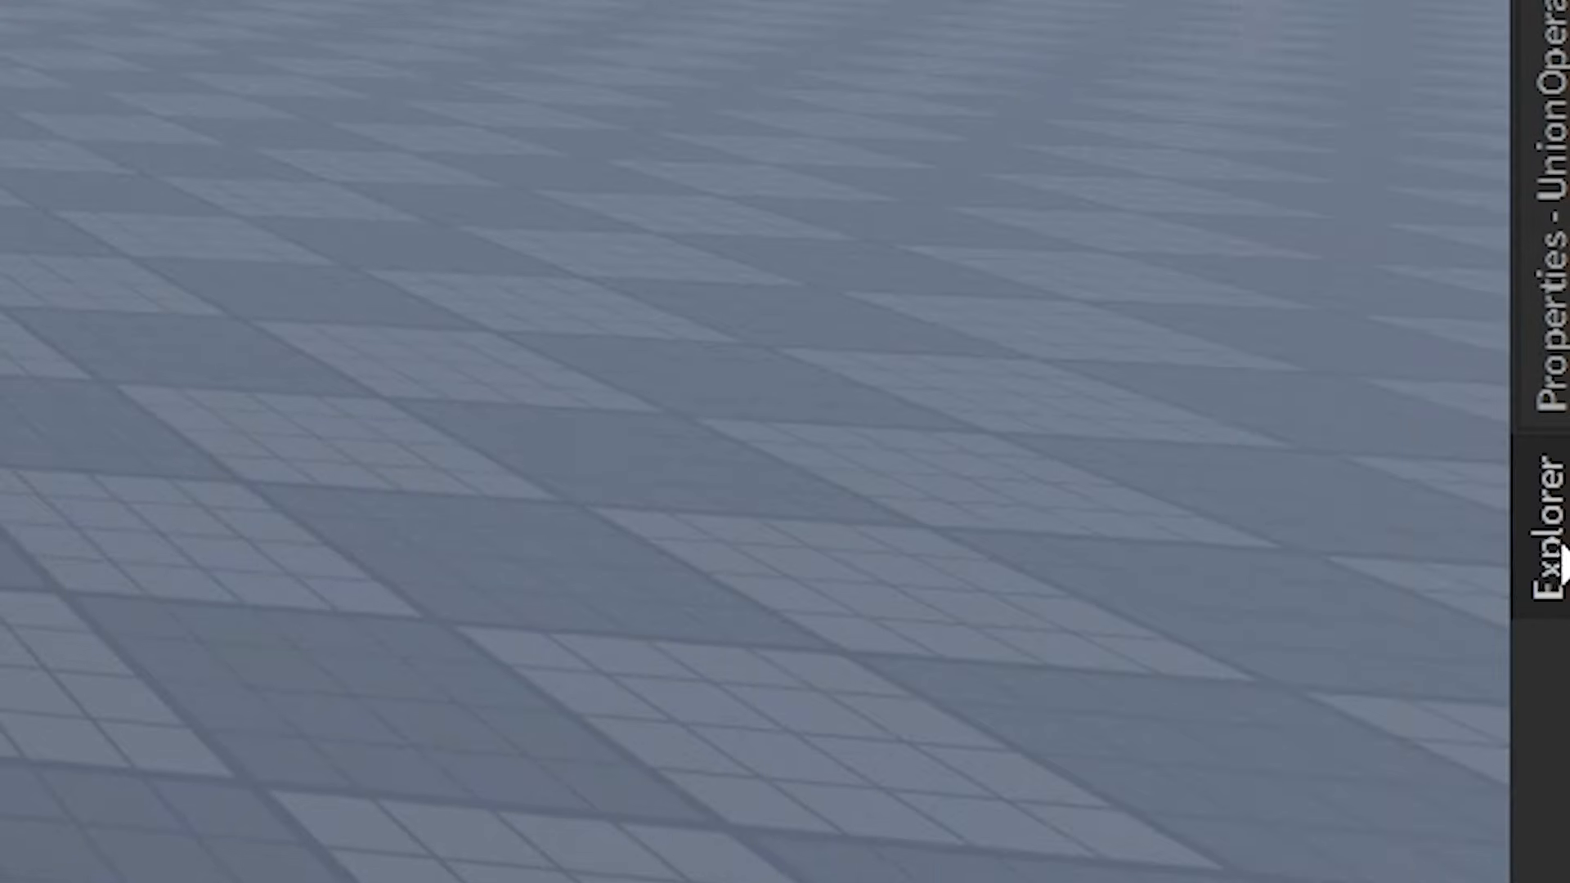
mouse_move(1557, 543)
left_click(1097, 381, "ctrl")
left_click(1092, 454, "ctrl")
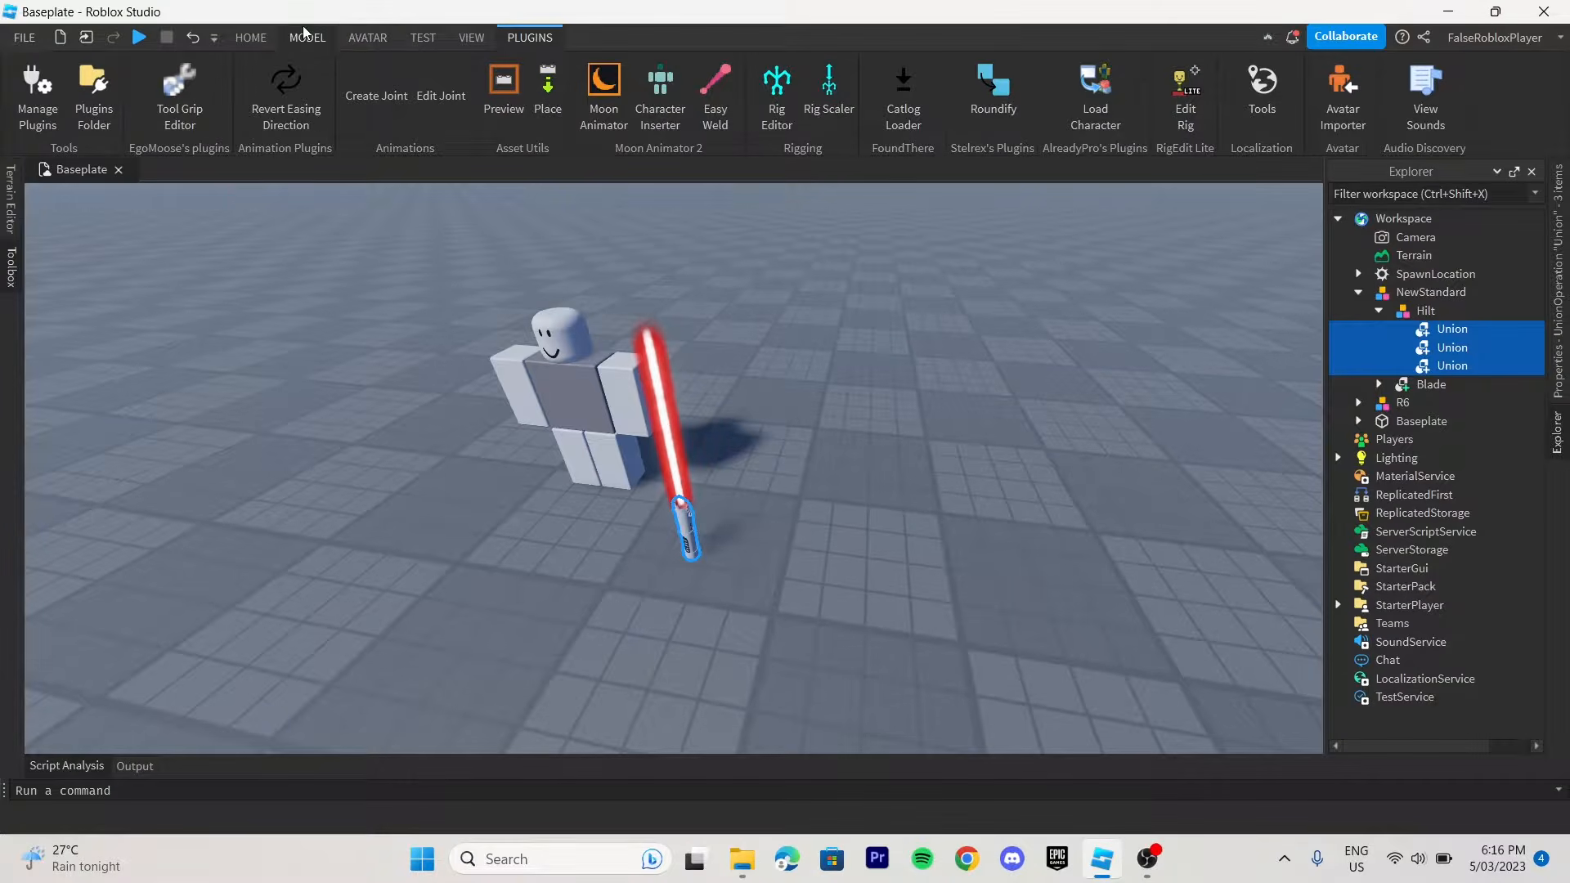
left_click(307, 37)
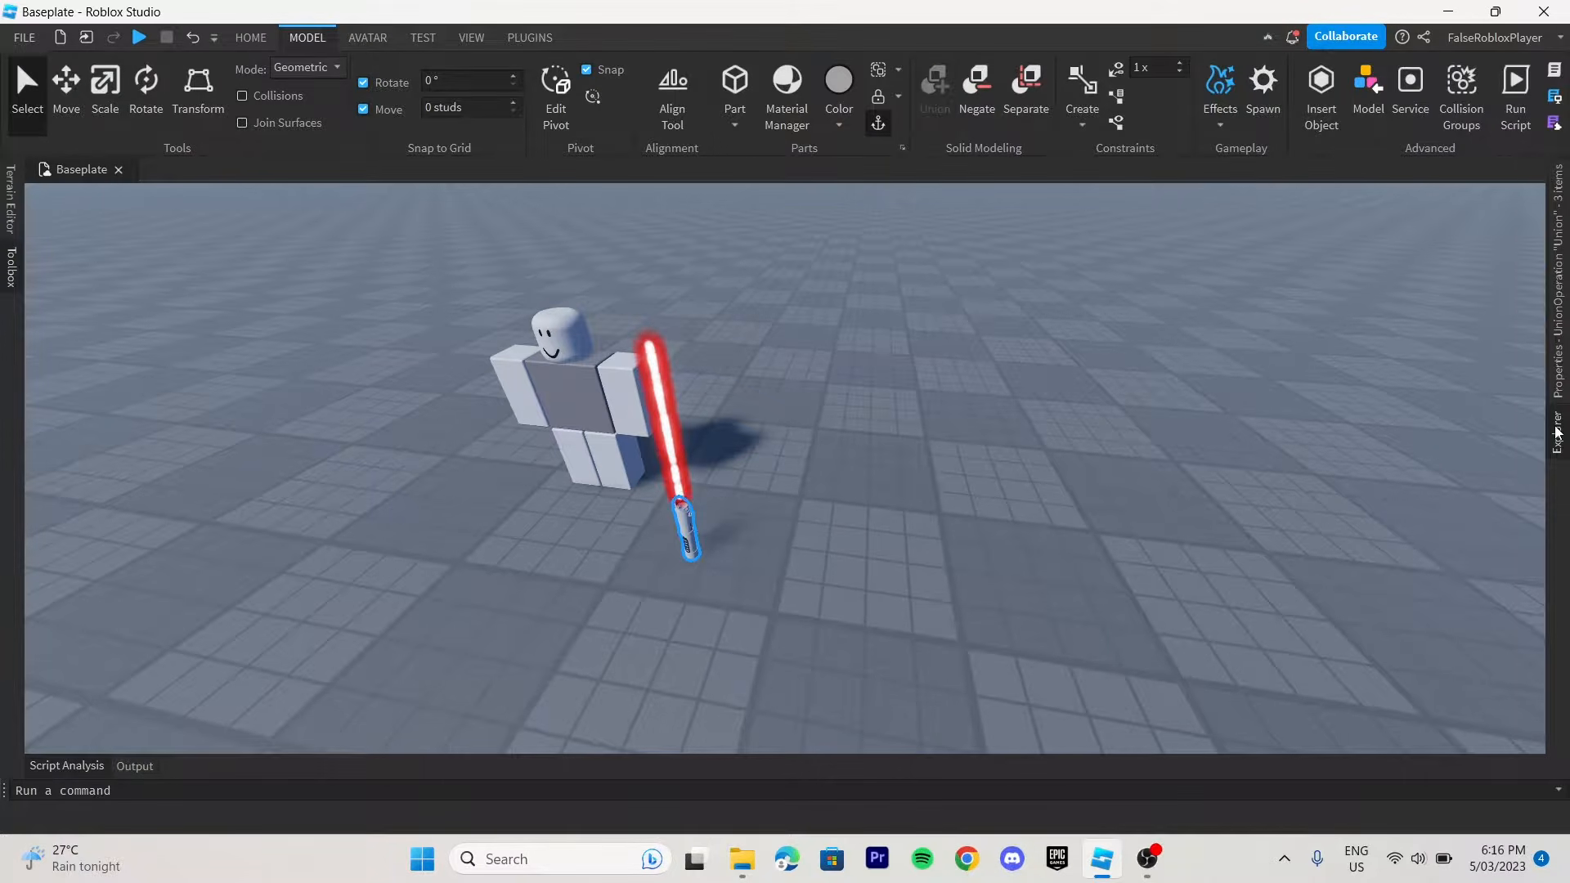
Step: Rename the merged hilt union as Handle
mouse_move(1556, 433)
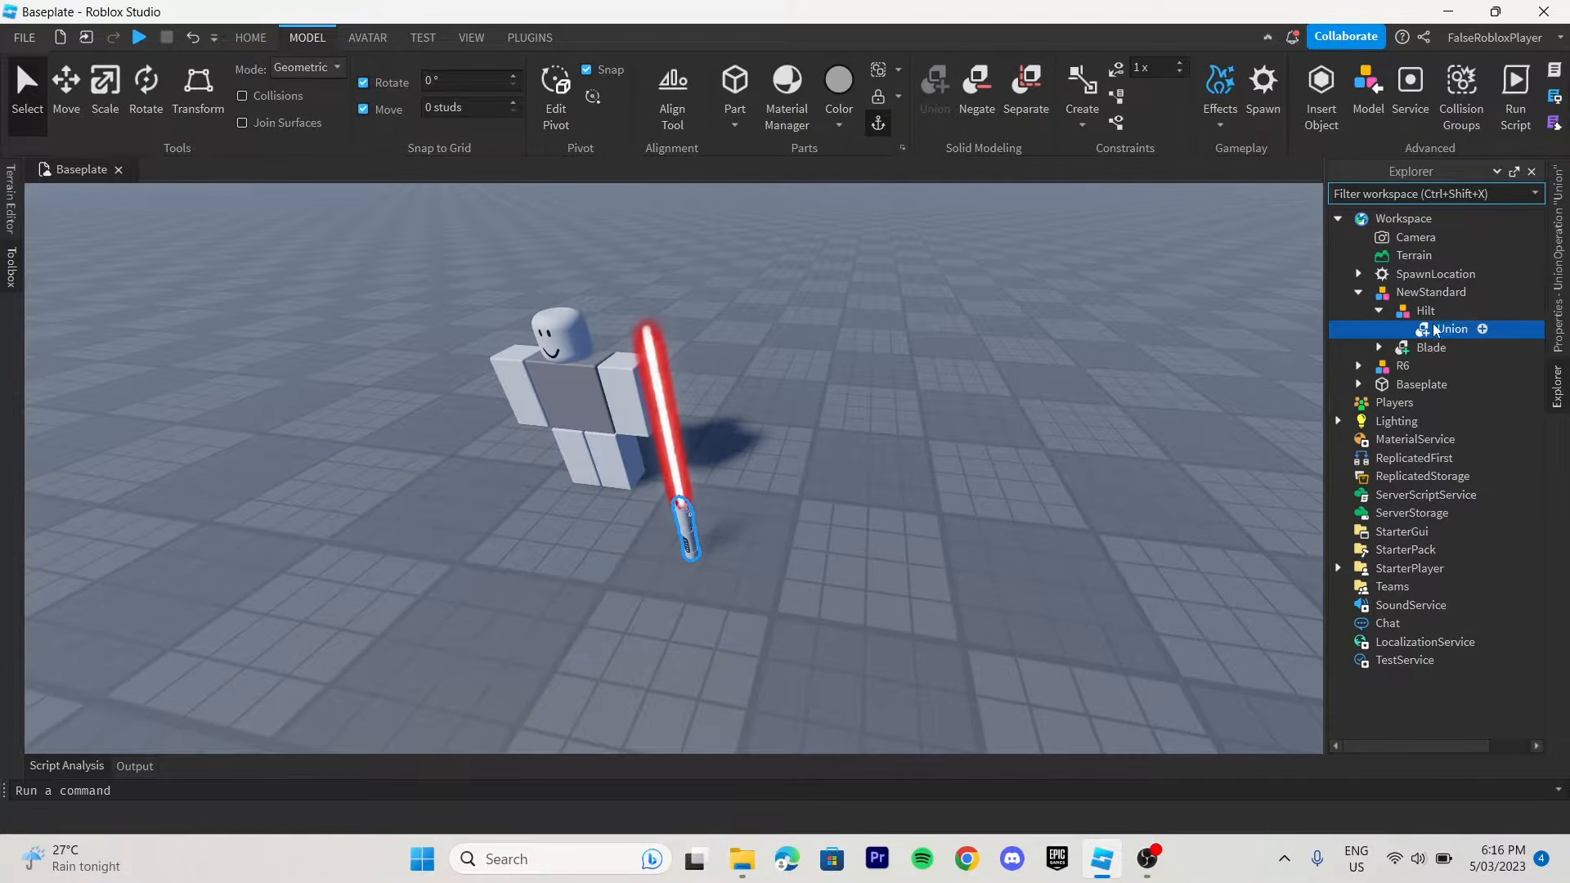
mouse_move(1558, 287)
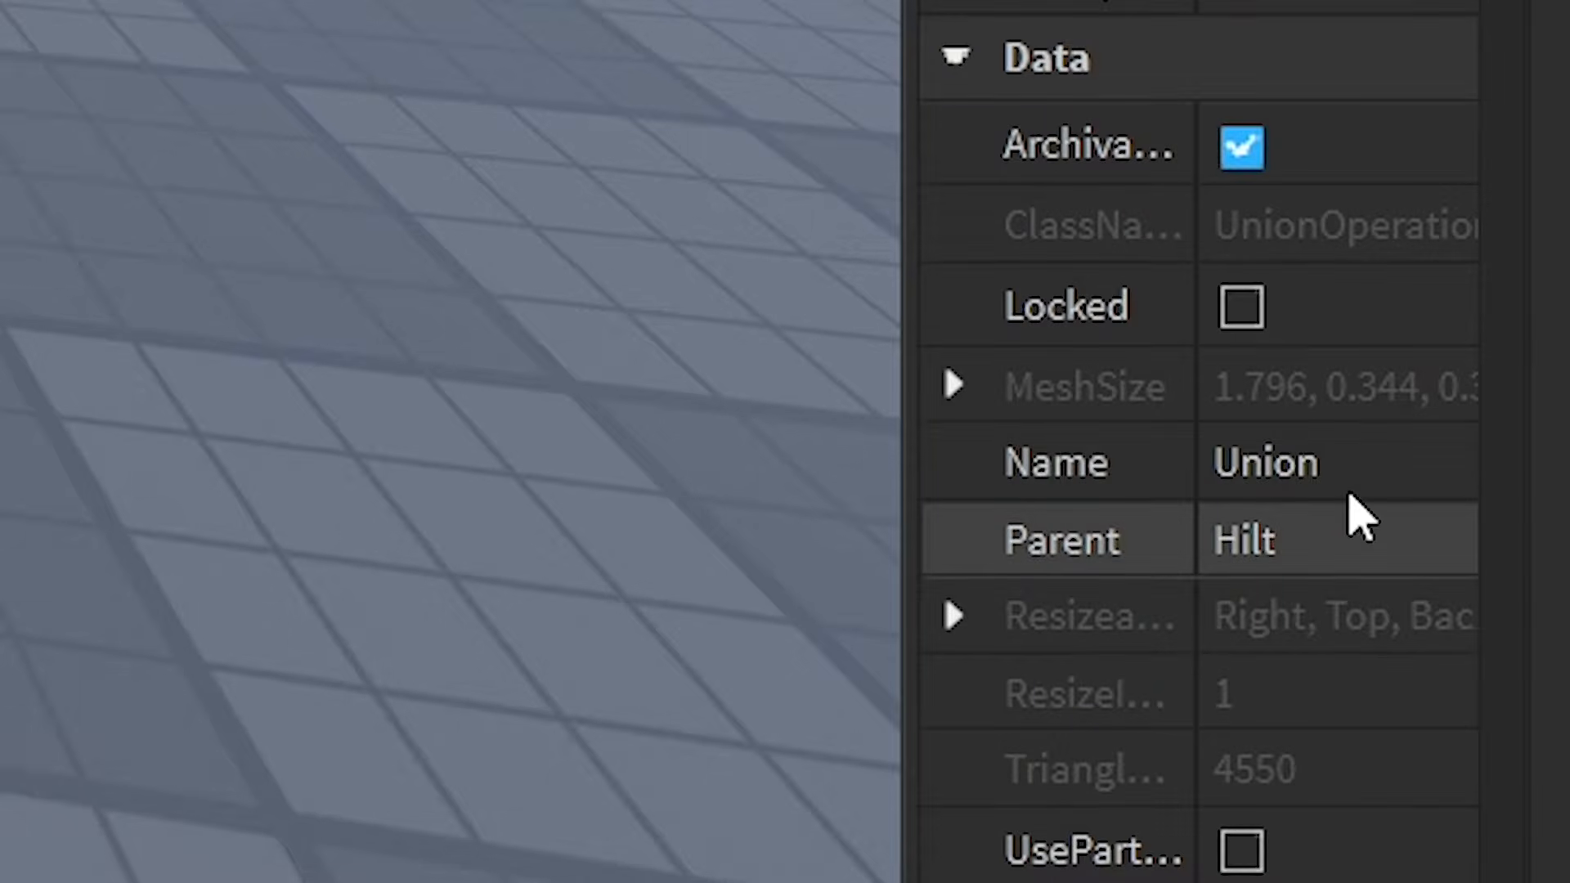
left_click(1493, 575)
key("BackSpace")
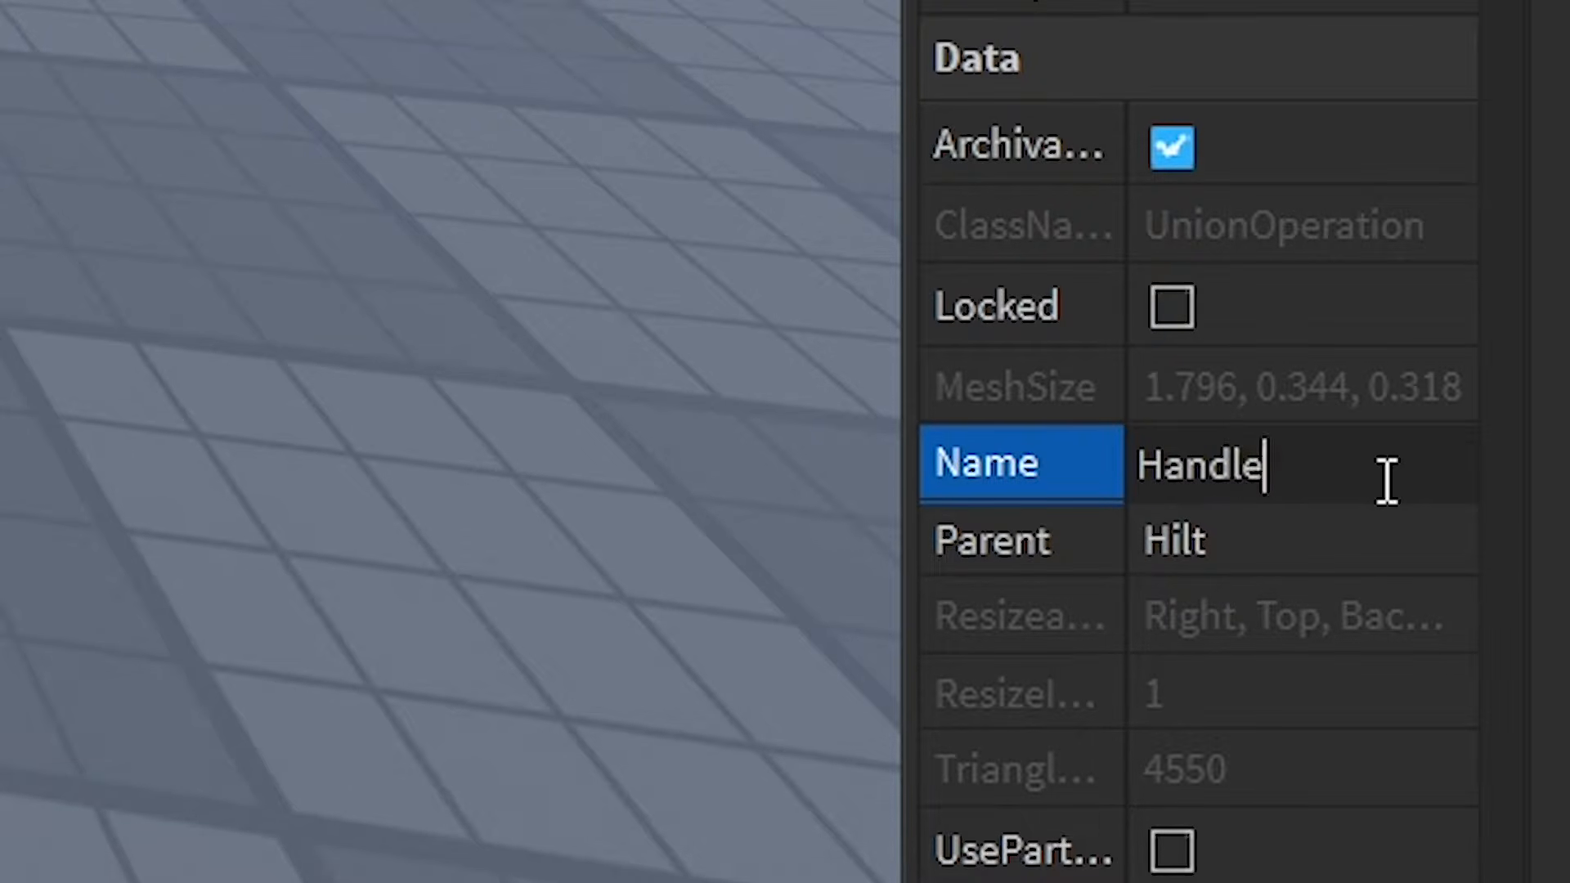
type("Handle")
key("Return")
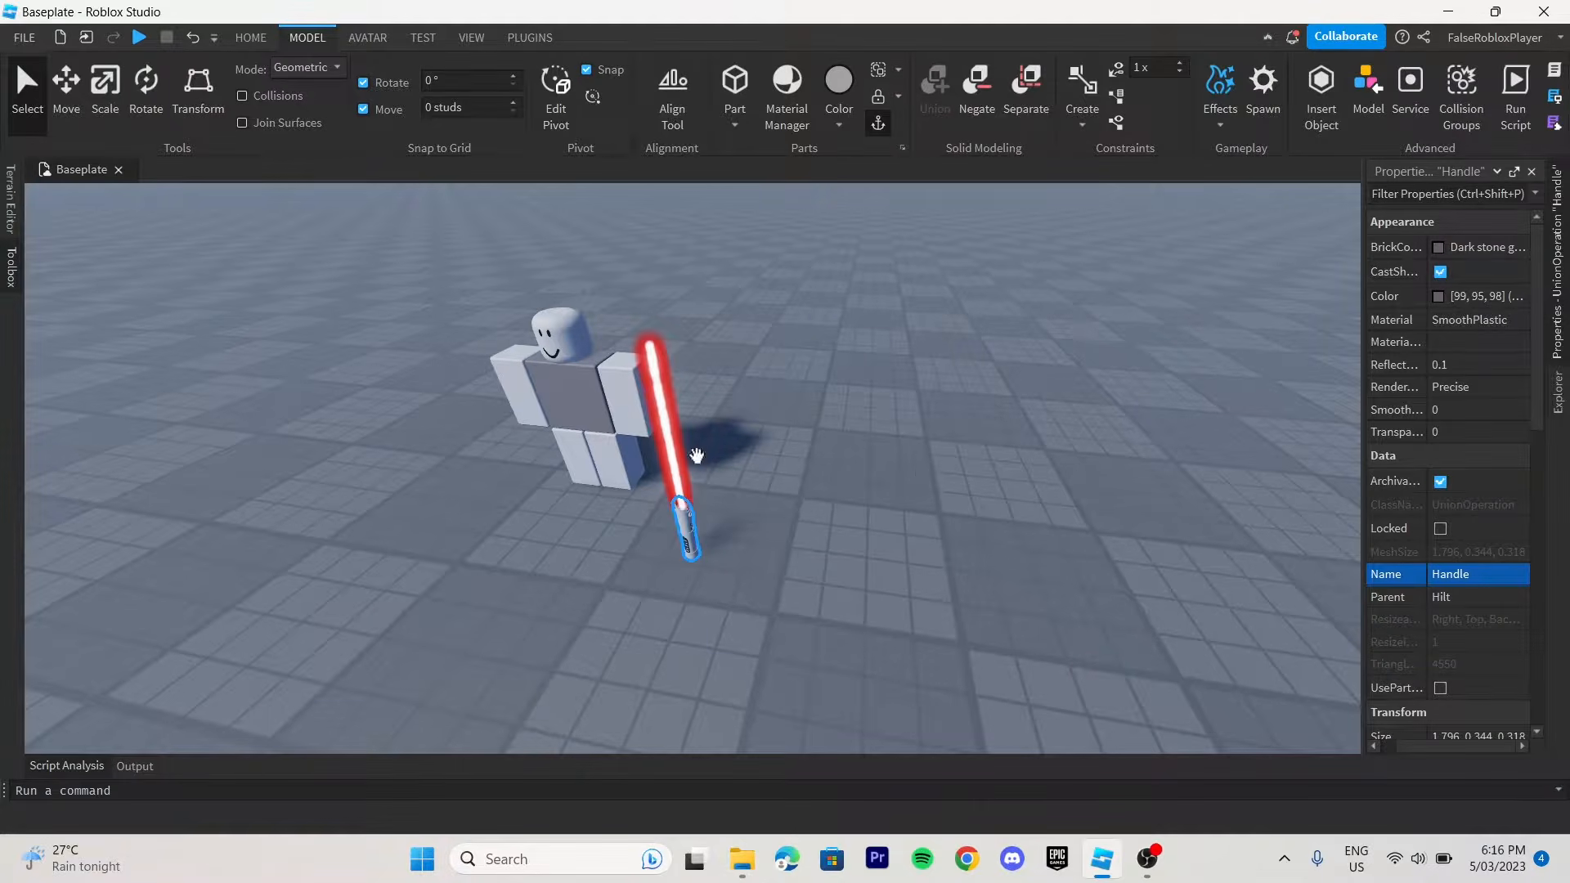
left_click(881, 468)
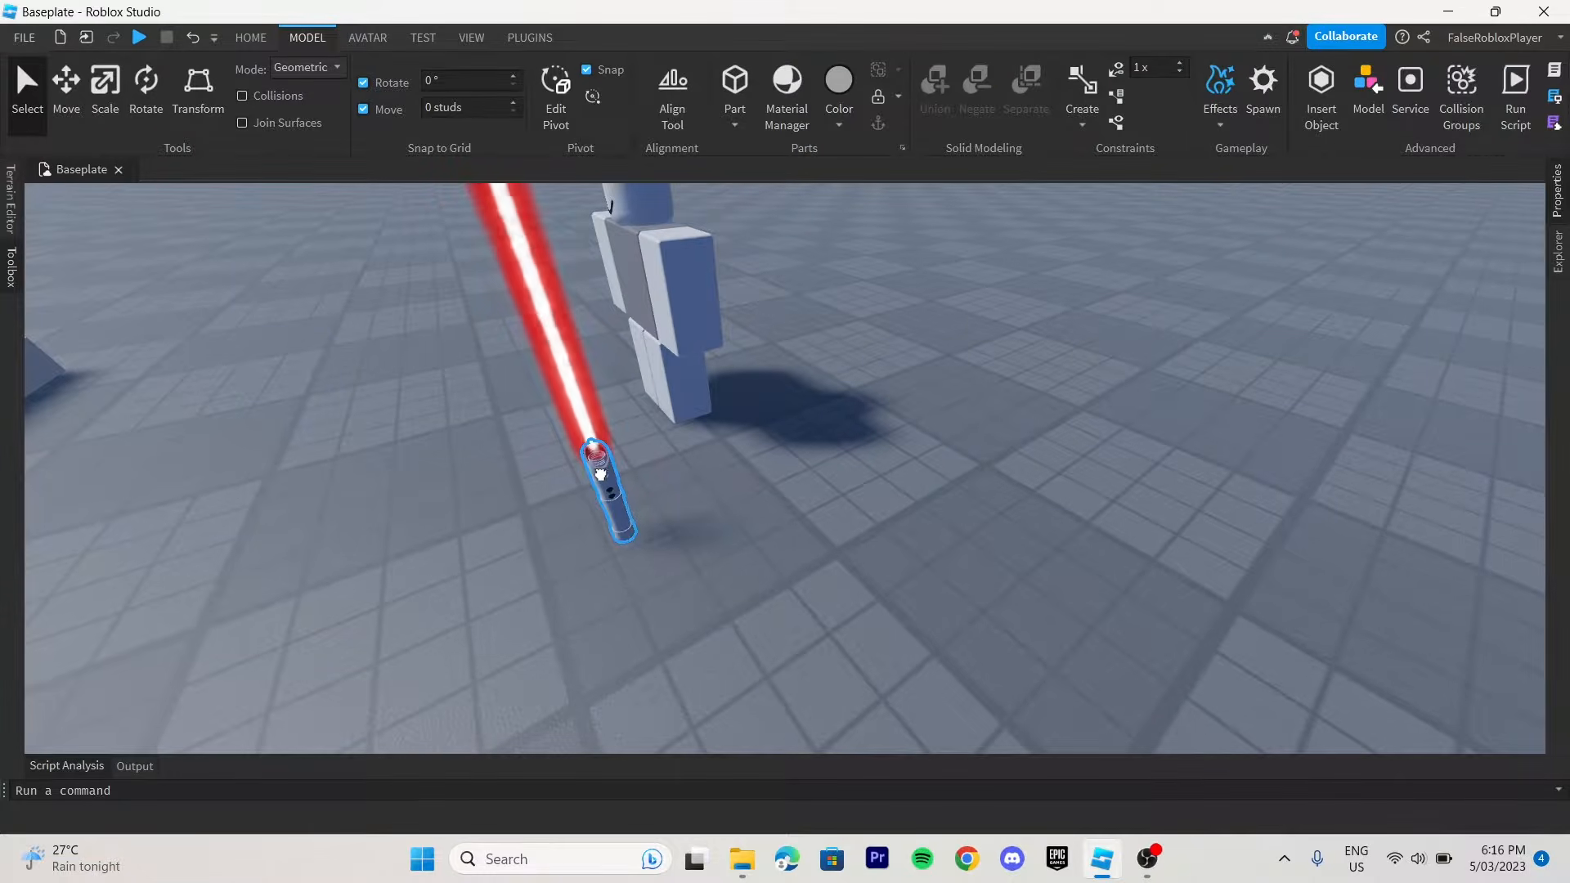
Step: Move the whole lightsaber closer to the rig's side
left_click_drag(600, 475, 584, 433)
right_click_drag(584, 432, 642, 477)
key("w")
key("s")
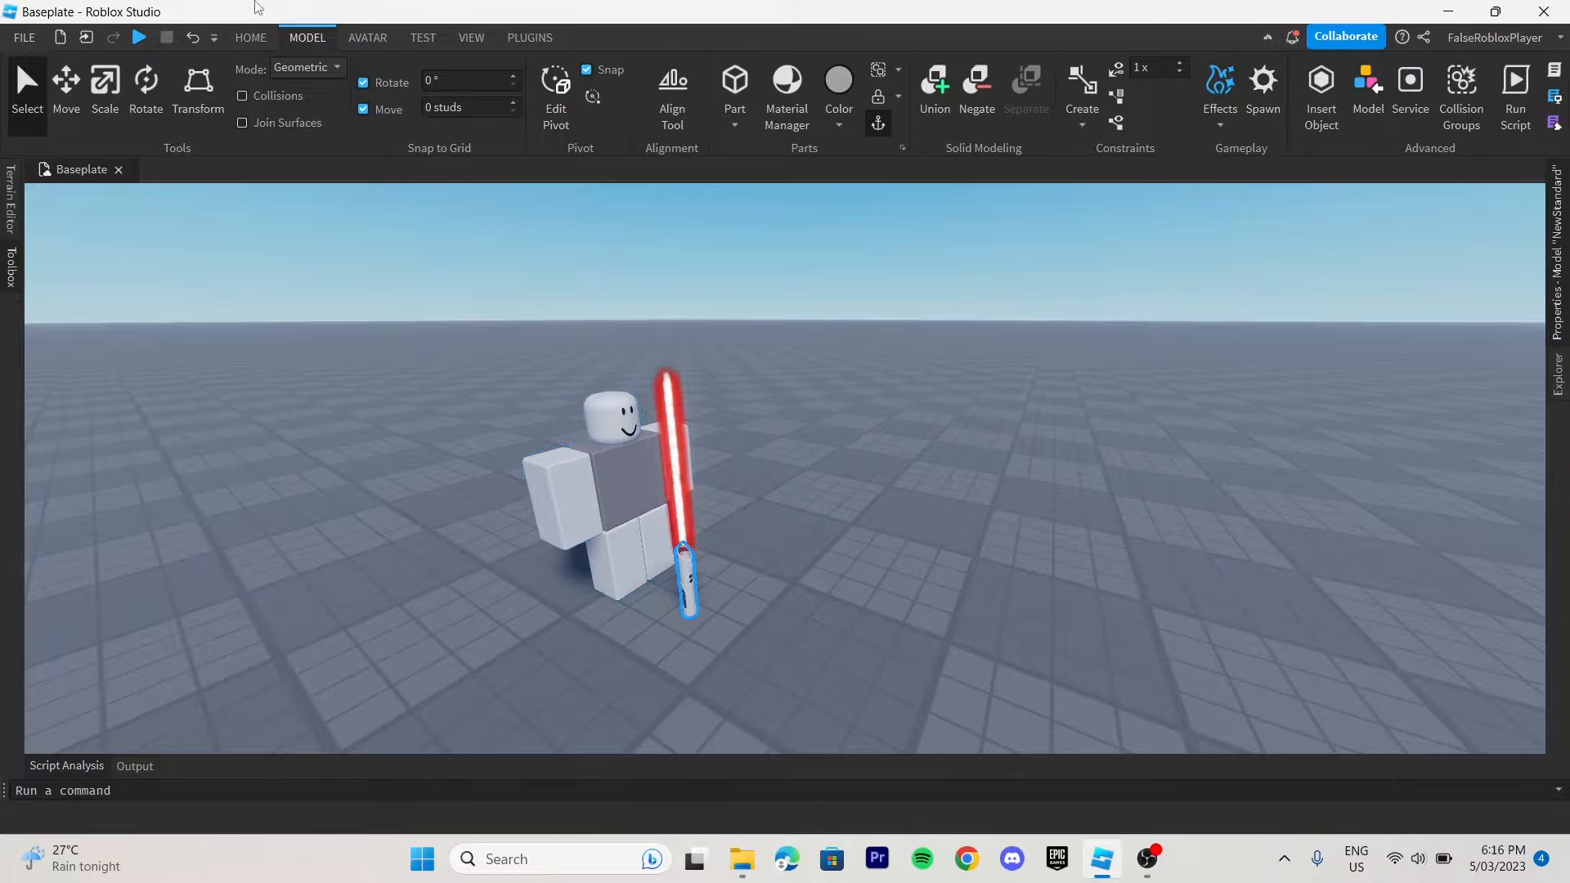
Step: Set the rotation snap to 45° and rotate the lightsaber so its blade points forward from the rig
left_click(141, 93)
mouse_move(731, 531)
left_mouse_down()
mouse_move(753, 641)
mouse_move(719, 527)
left_mouse_up()
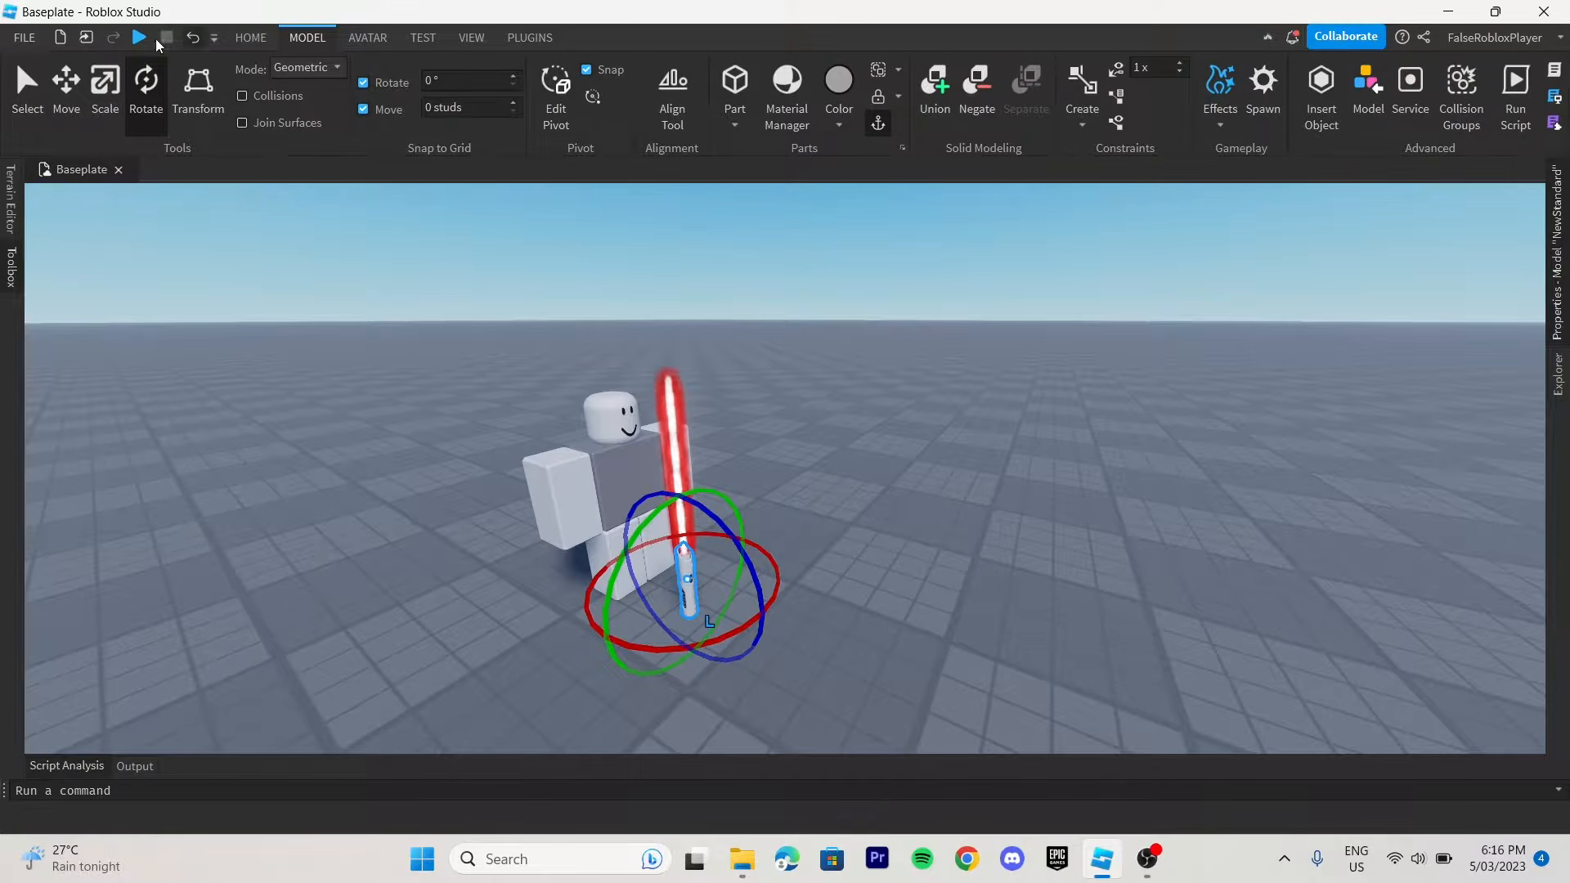
left_click(193, 38)
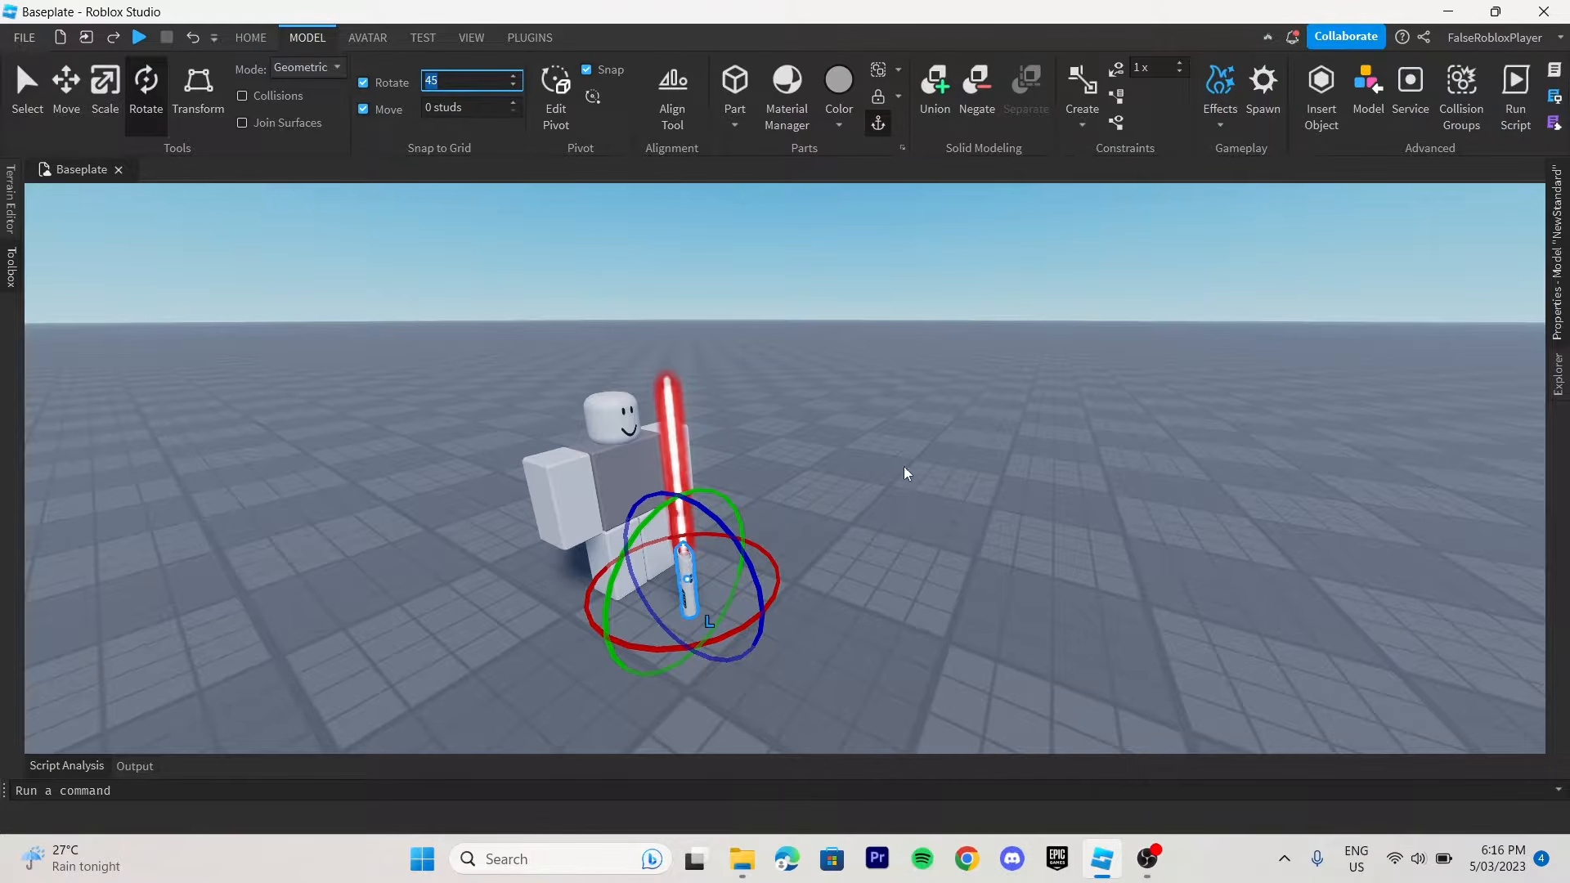
left_click_drag(752, 608, 671, 577)
Step: Move the lightsaber to the lower end of the rig's right arm
key("ctrl+2")
key("d")
right_click_drag(788, 495, 797, 495)
key("w")
left_click_drag(697, 463, 626, 444)
left_click_drag(514, 368, 518, 387)
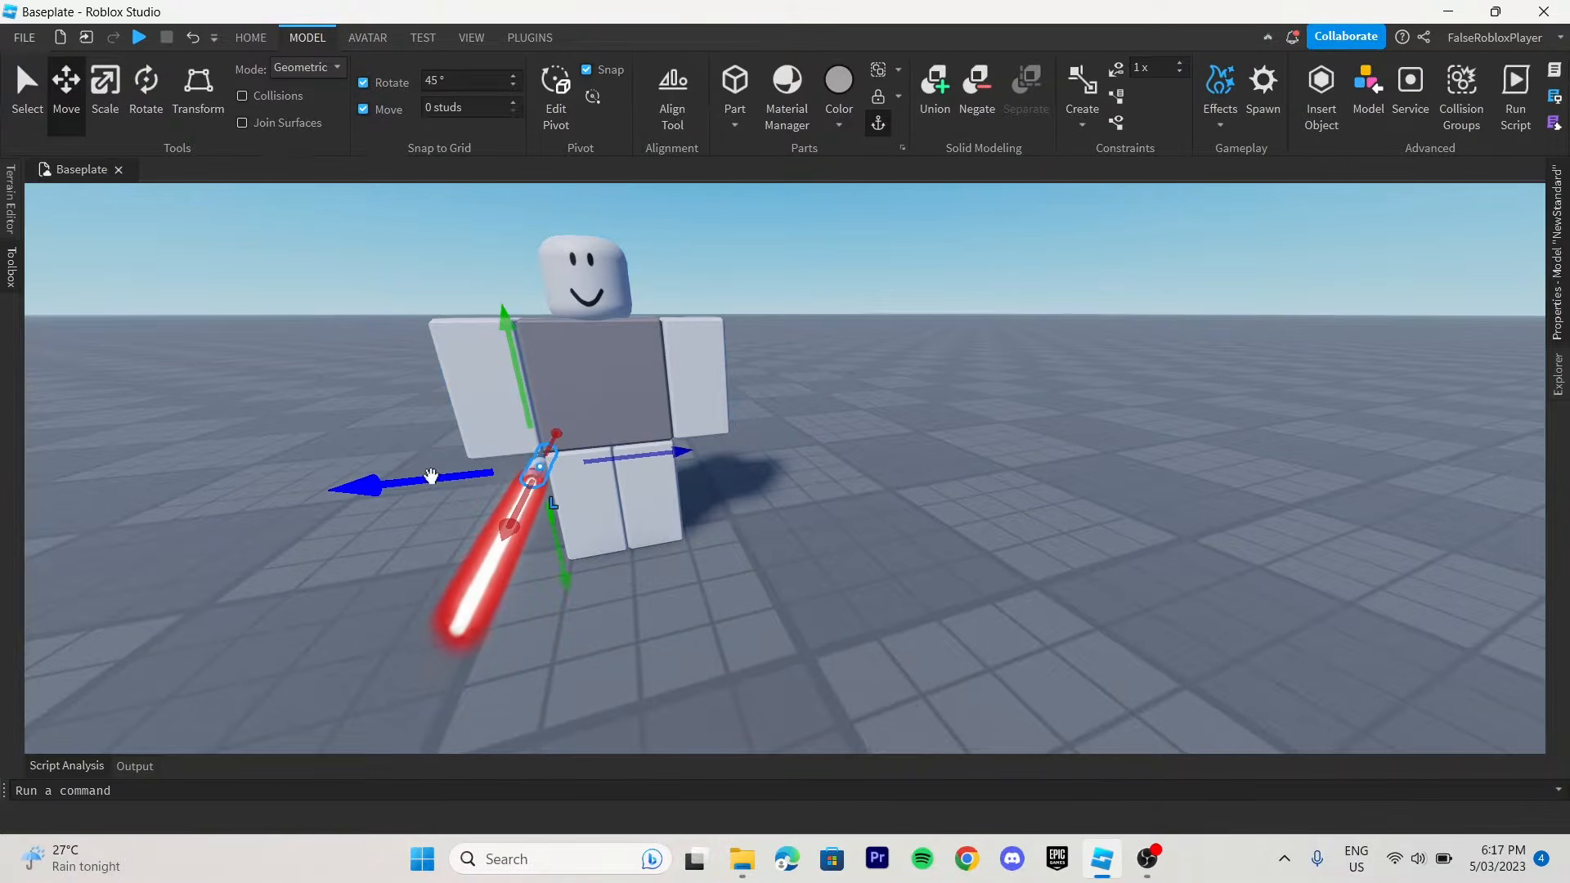
left_click_drag(431, 477, 412, 479)
Step: Fine-tune the lightsaber's position from several angles so the hilt sits in the rig's right hand
key("a")
right_click_drag(494, 417, 515, 418)
left_click_drag(526, 530, 568, 520)
left_click_drag(664, 448, 661, 418)
right_click_drag(686, 429, 695, 430)
key("d")
left_click_drag(796, 455, 773, 458)
right_click_drag(773, 458, 771, 459)
left_click(971, 423)
right_click_drag(971, 423, 974, 424)
key("d")
key("w")
key("s")
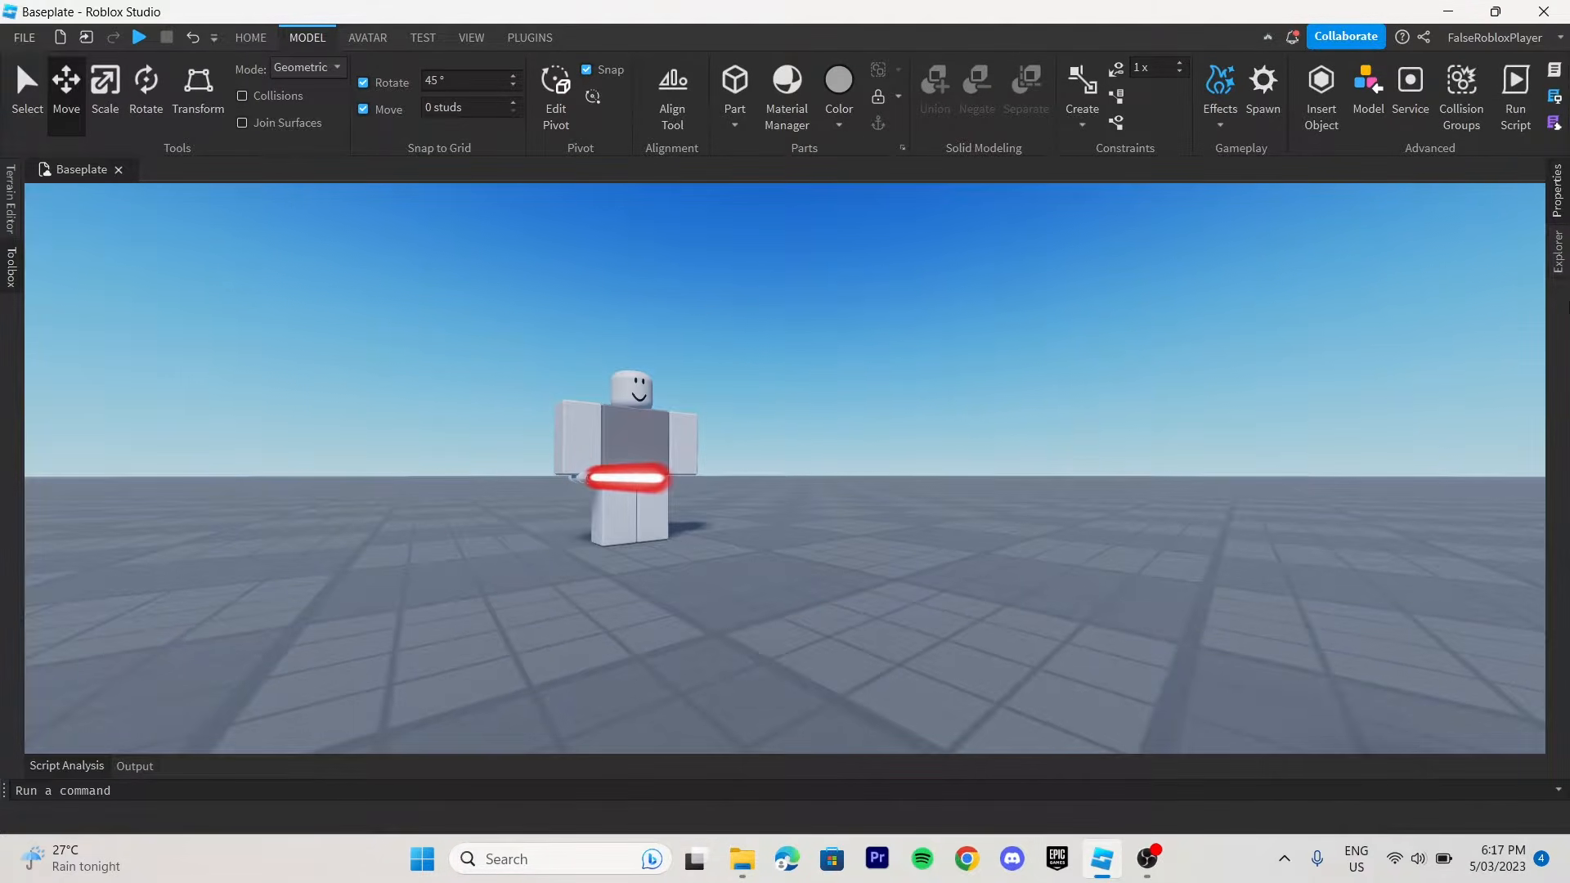
Step: Examine the NewStandard lightsaber model's PrimaryPart property and its hierarchy of Hilt, Handle and Blade
left_click(1559, 249)
left_click(1431, 292)
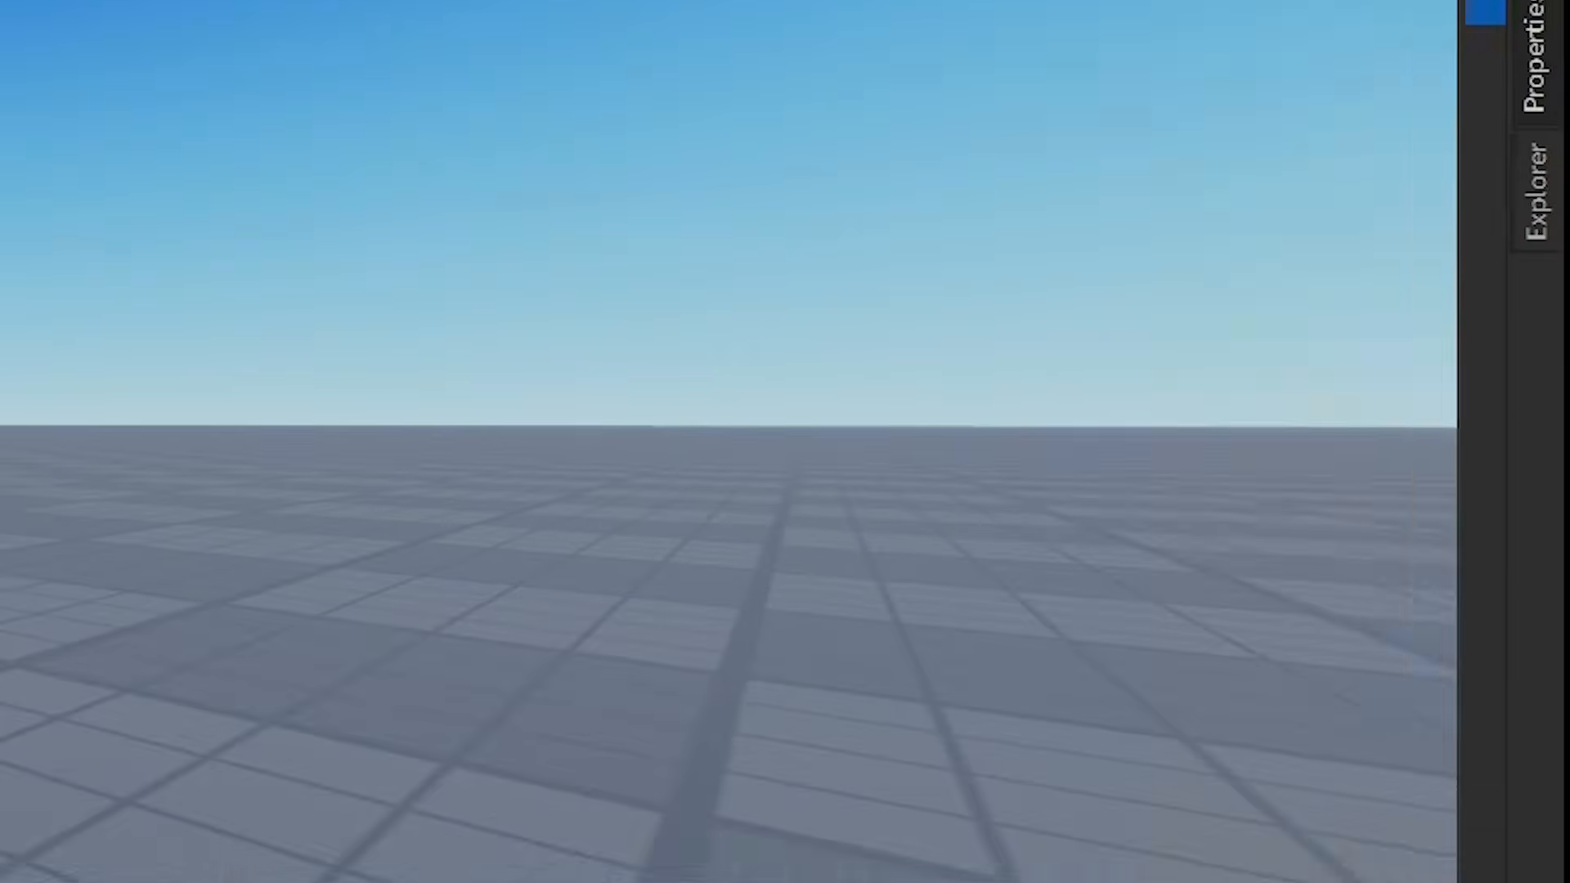
left_click(1537, 57)
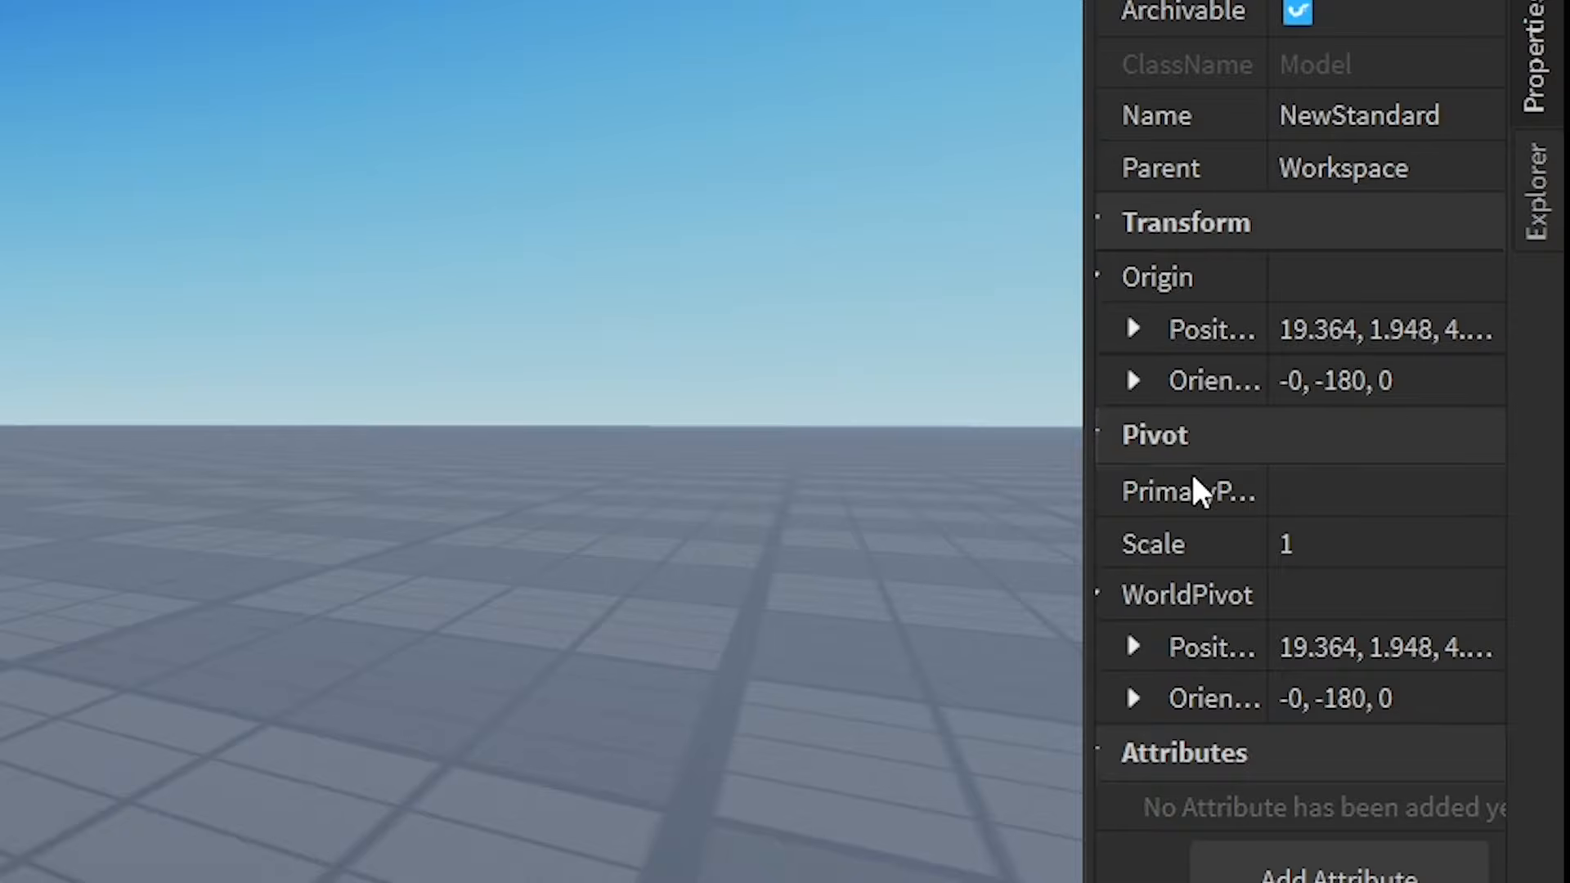
left_click(1427, 503)
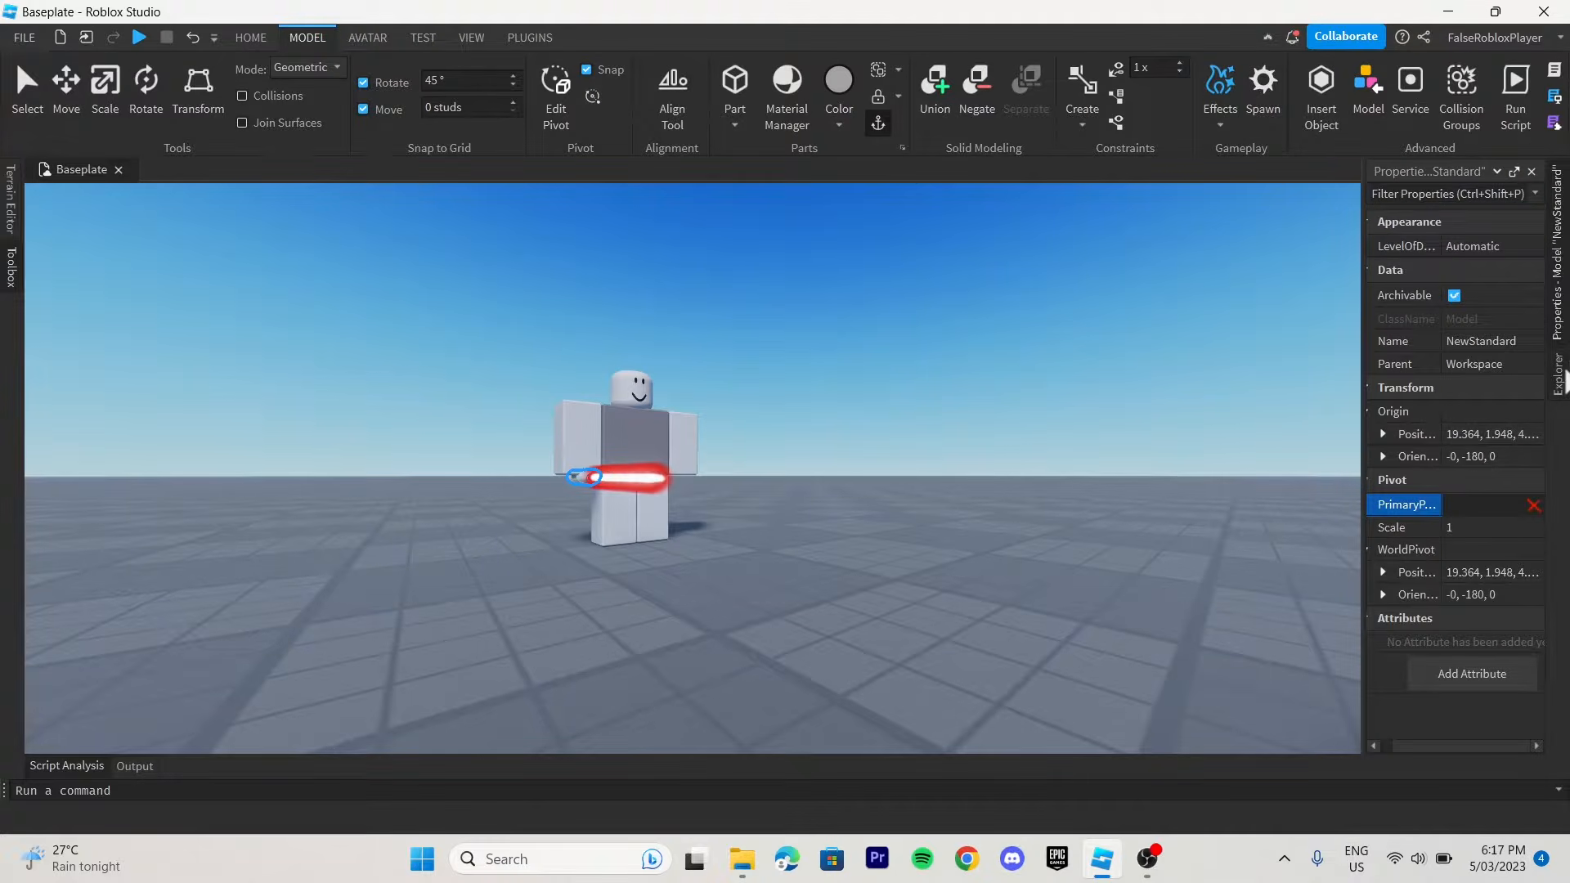
left_click(1559, 377)
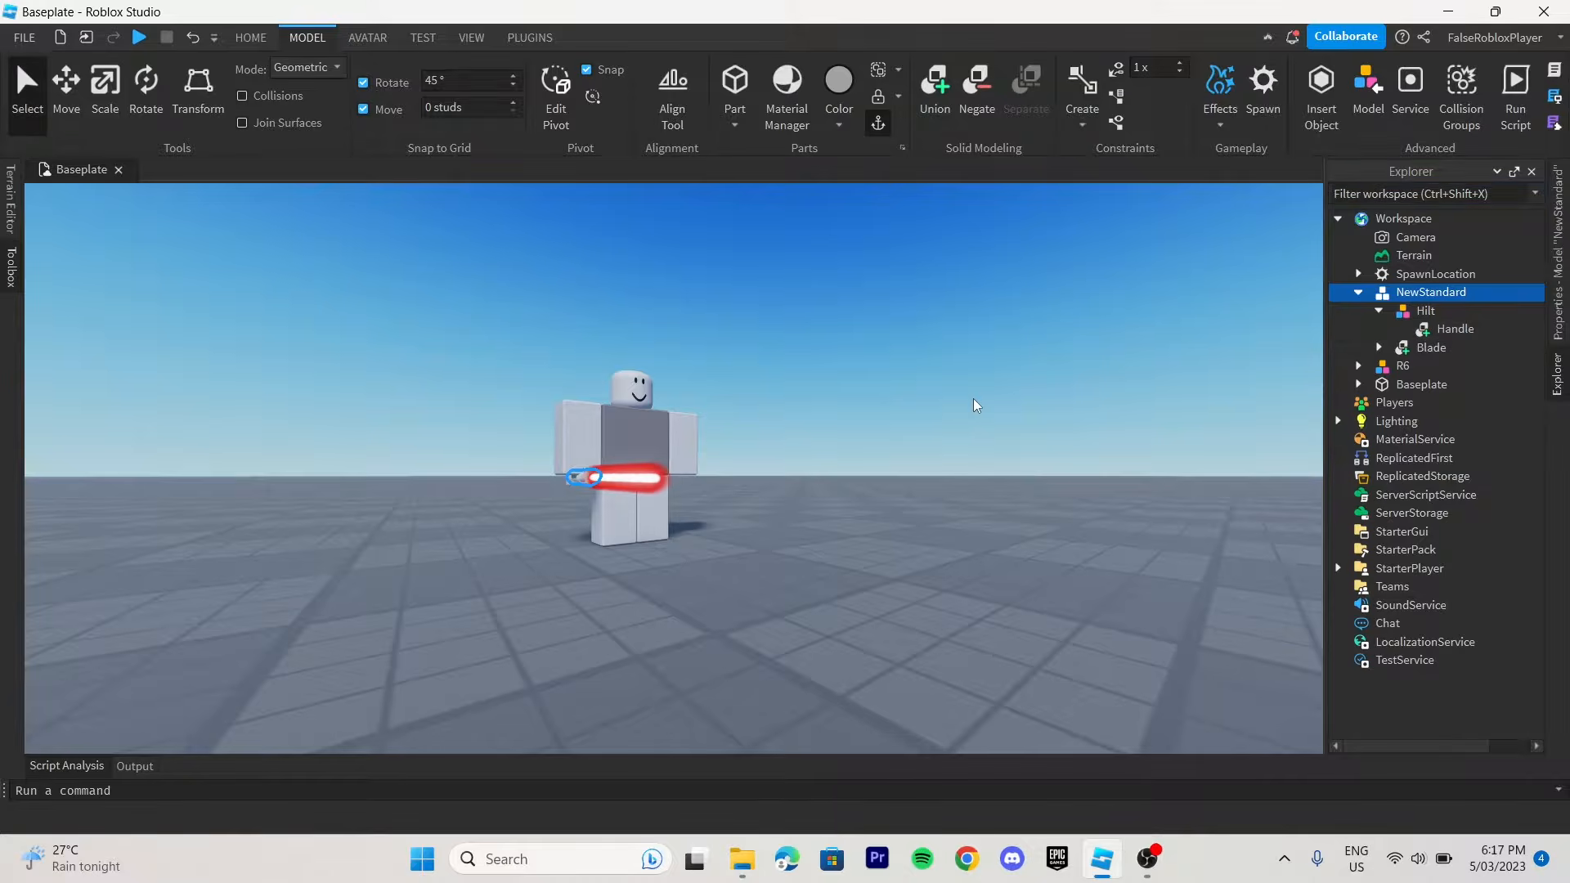
key("a")
right_click_drag(973, 399, 974, 399)
key("w")
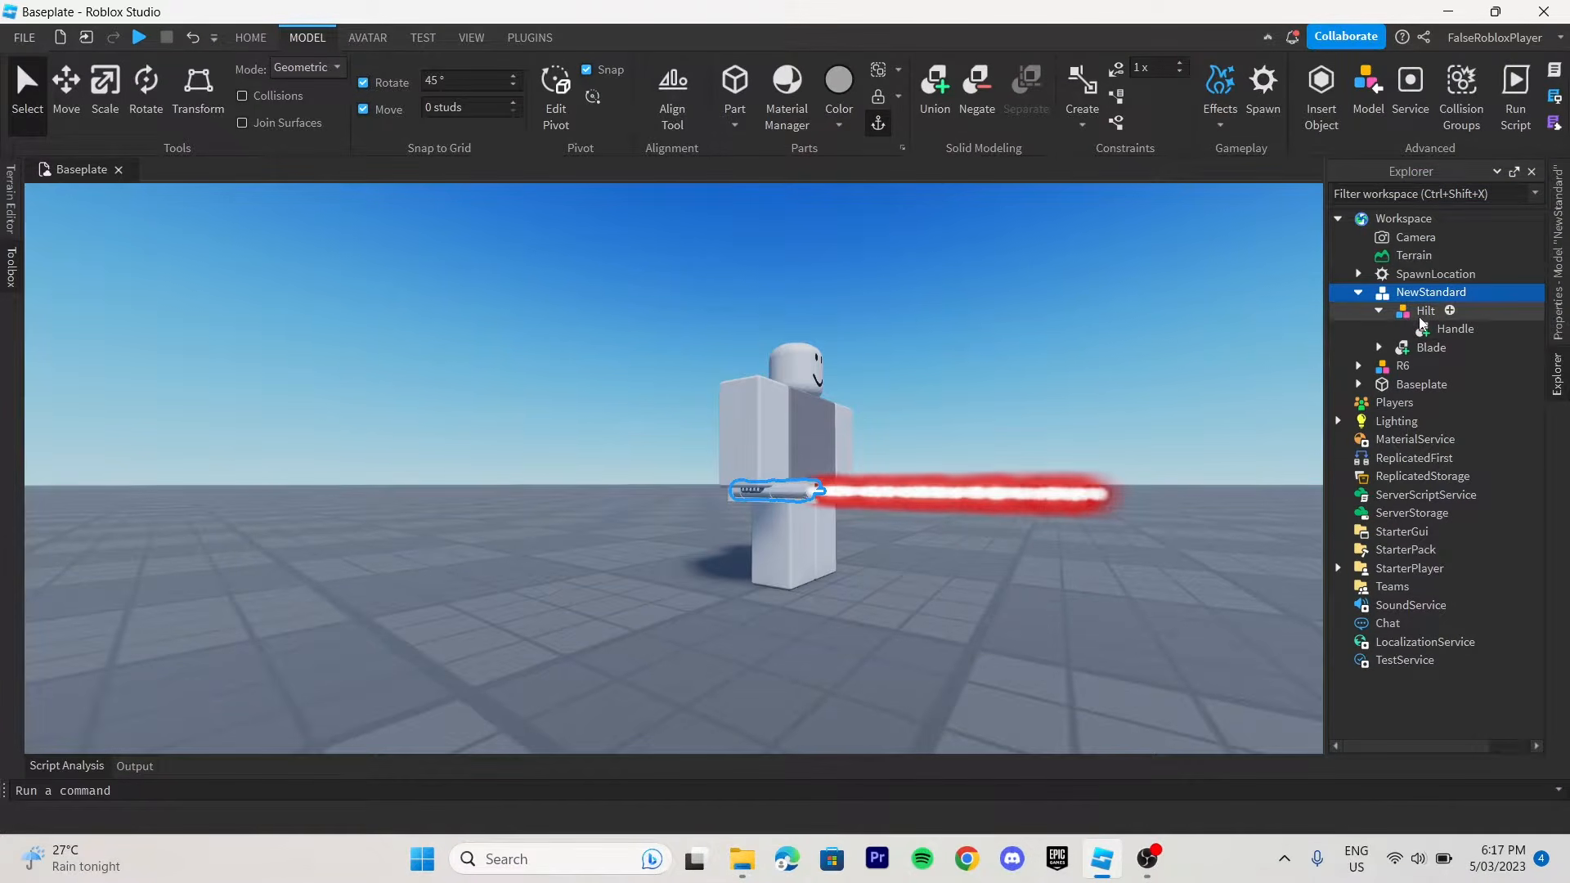
left_click(730, 80)
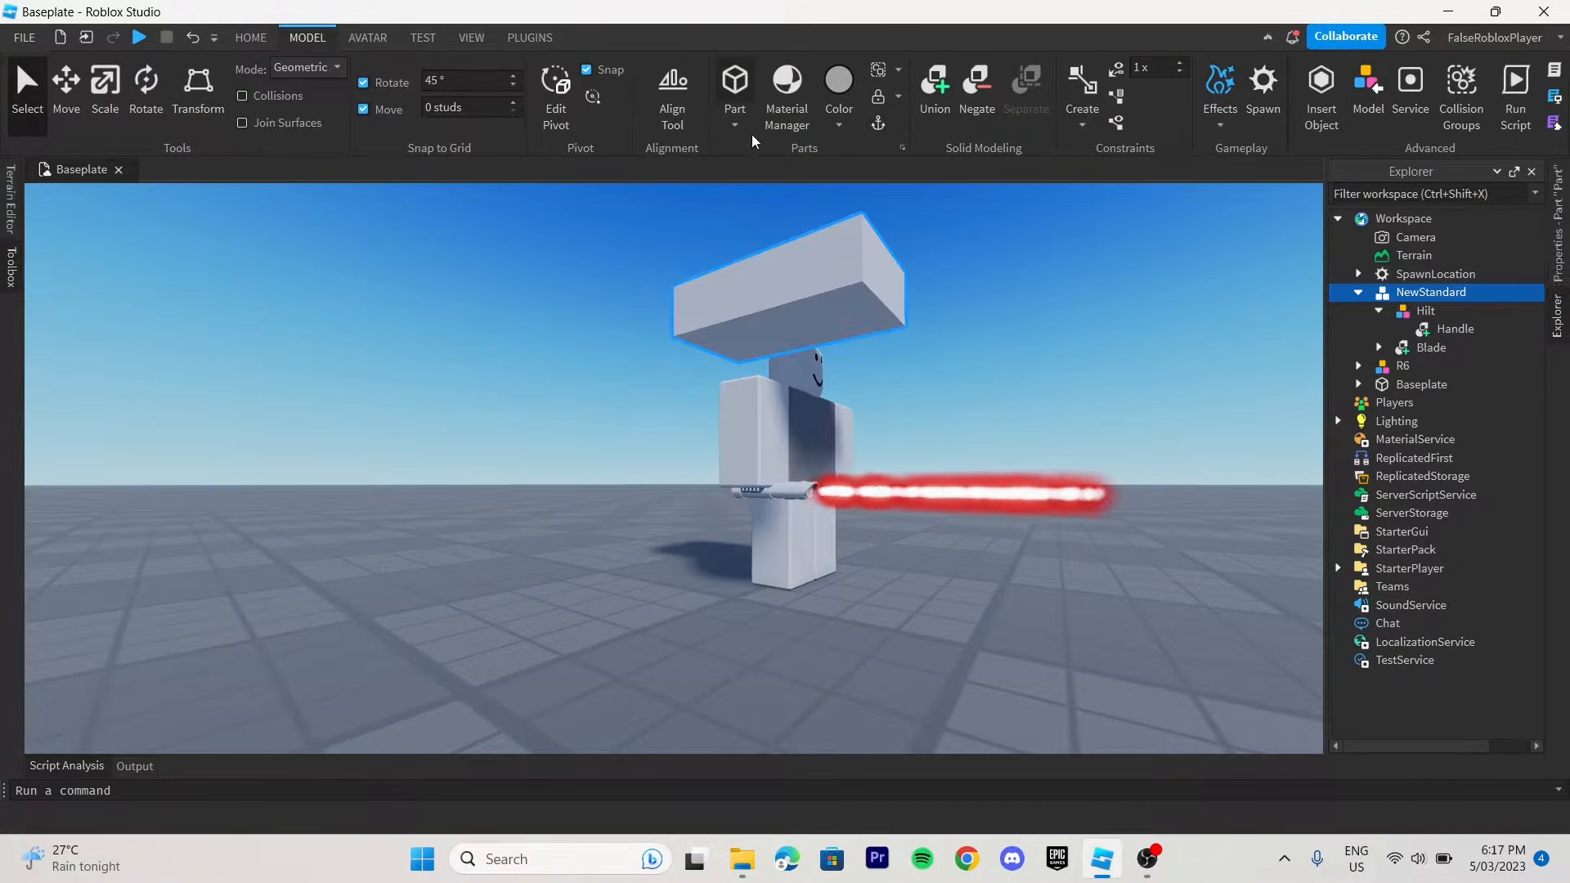
left_click_drag(812, 291, 785, 659)
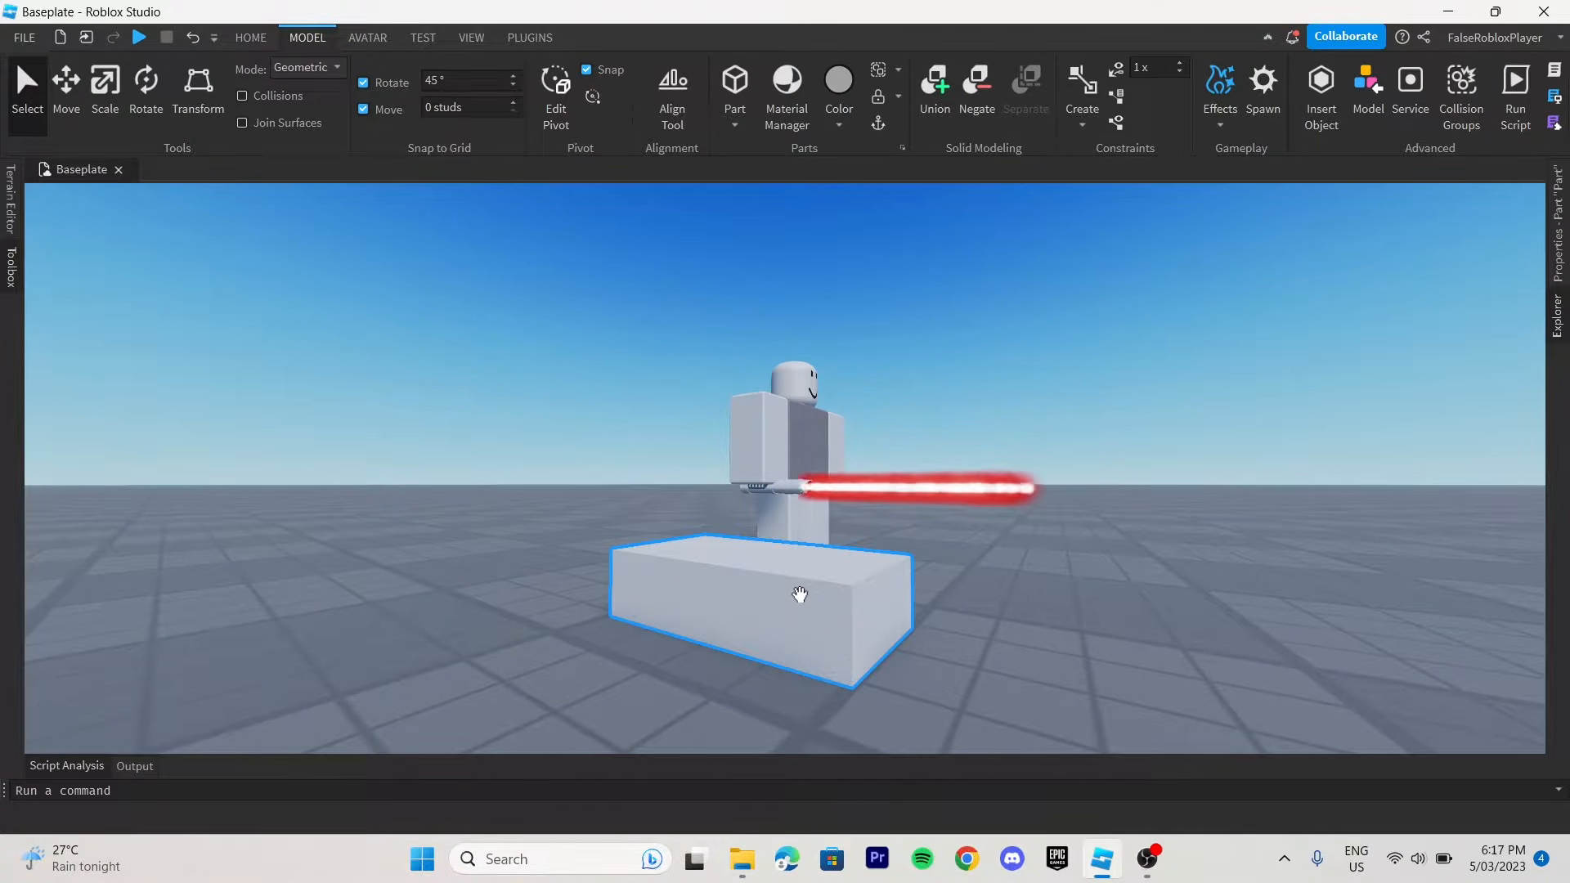
key("Delete")
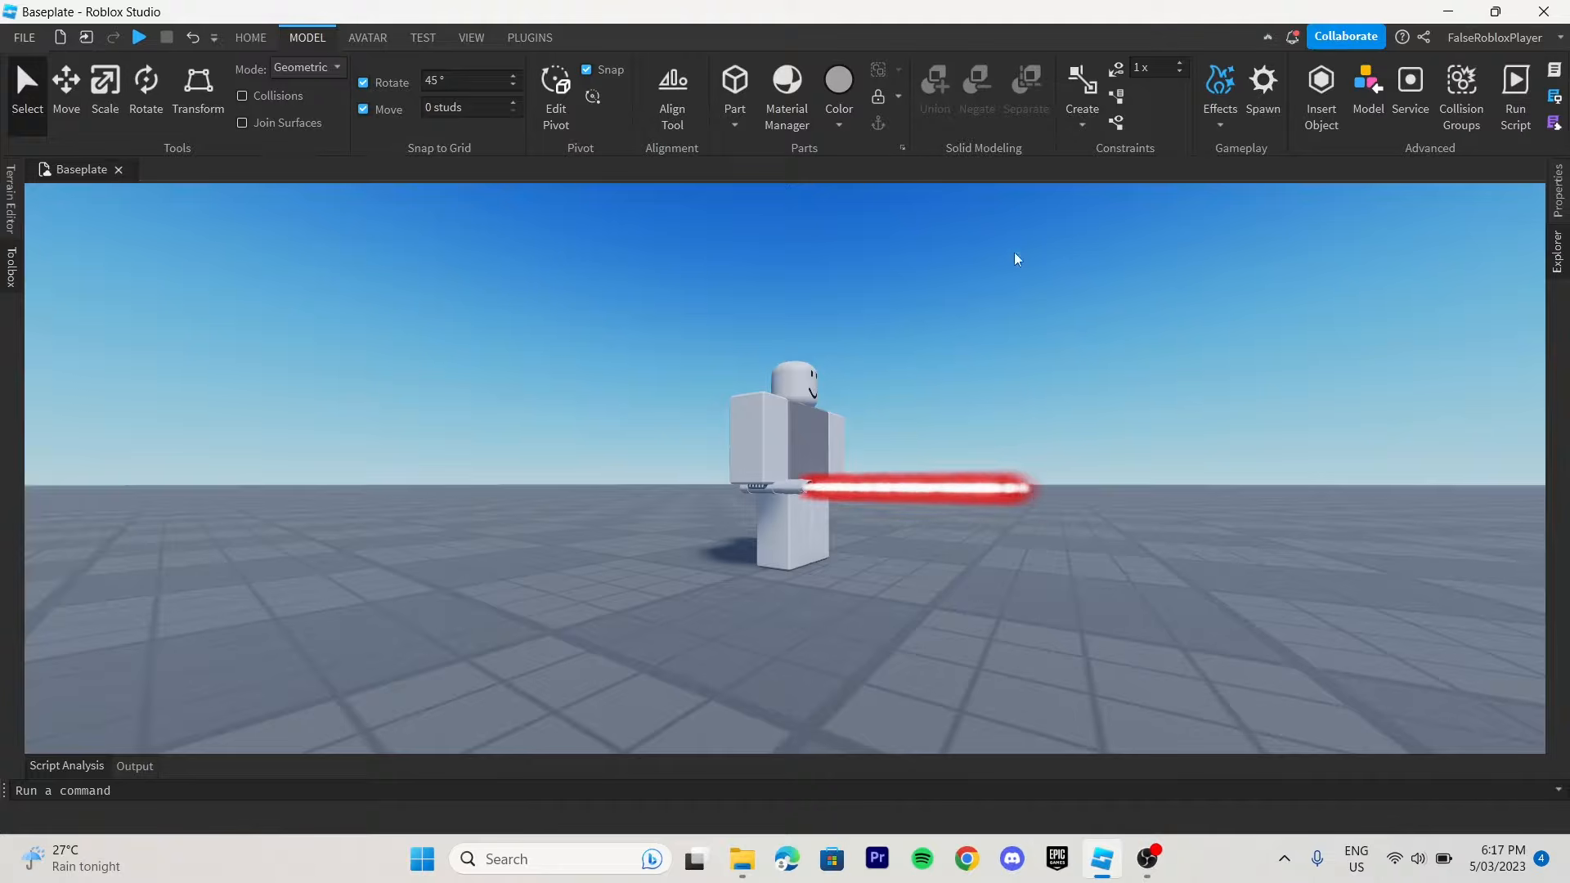
Step: Open the Easy Weld plugin in its Parts mode
left_click(530, 37)
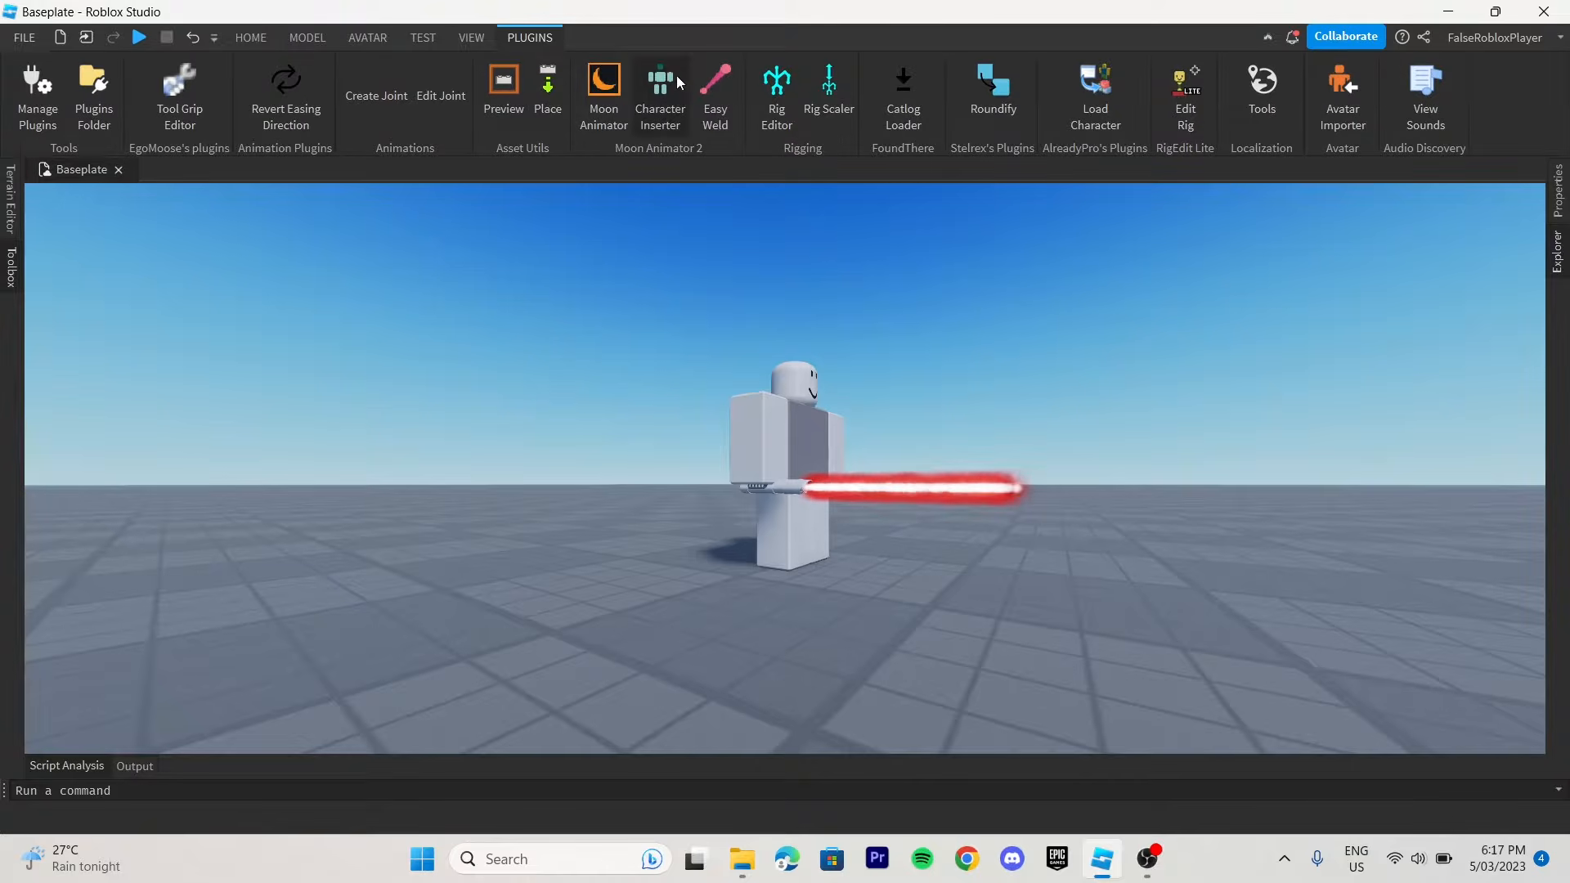
left_click(703, 86)
left_click(1558, 252)
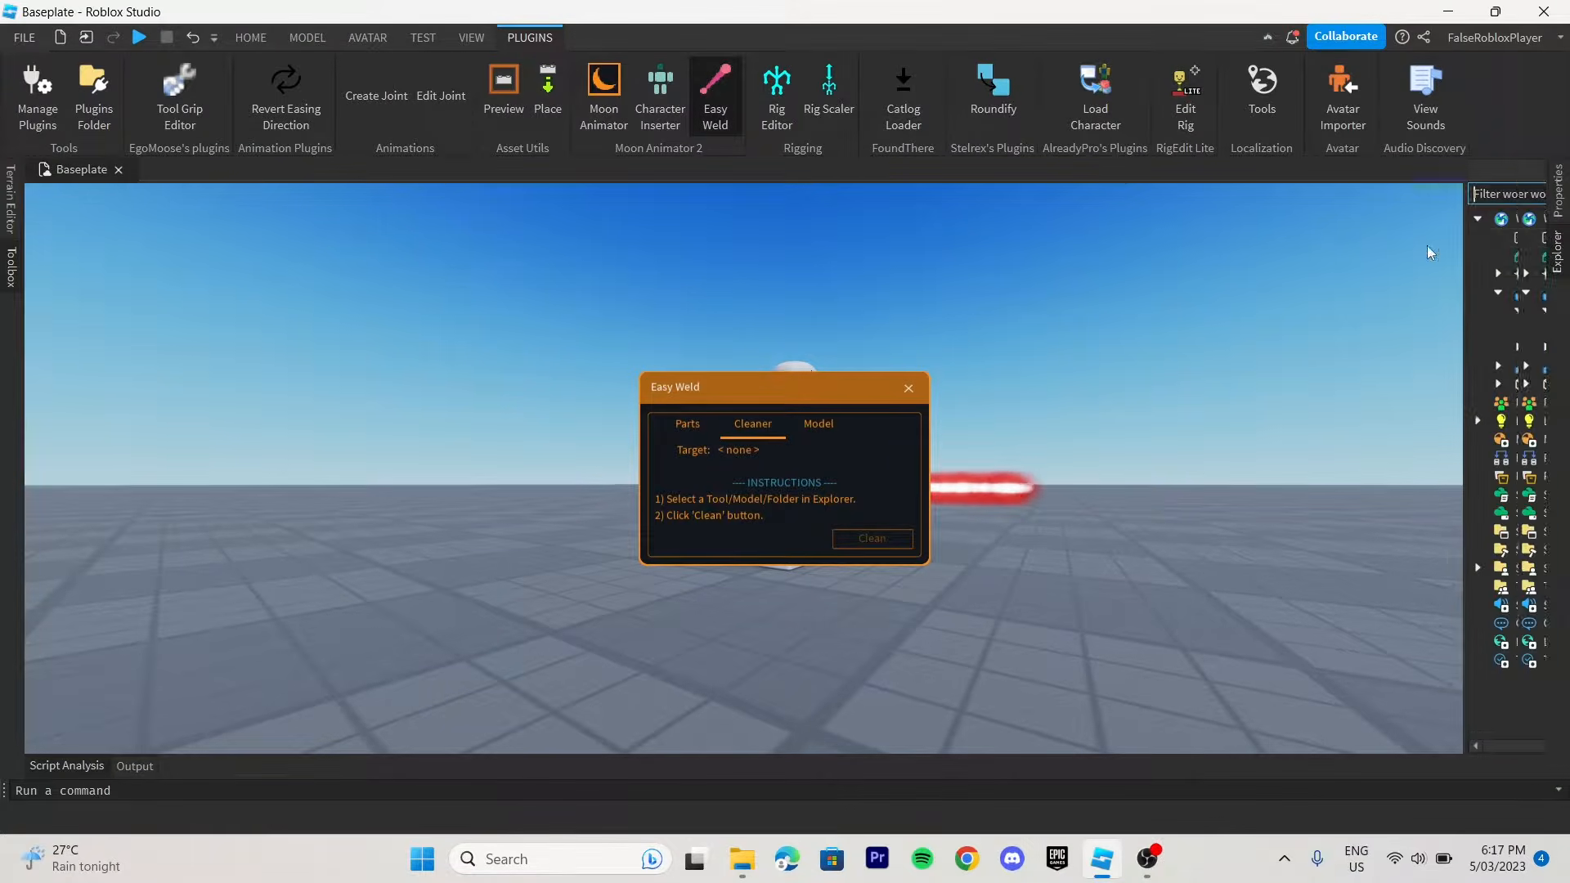
left_click(689, 425)
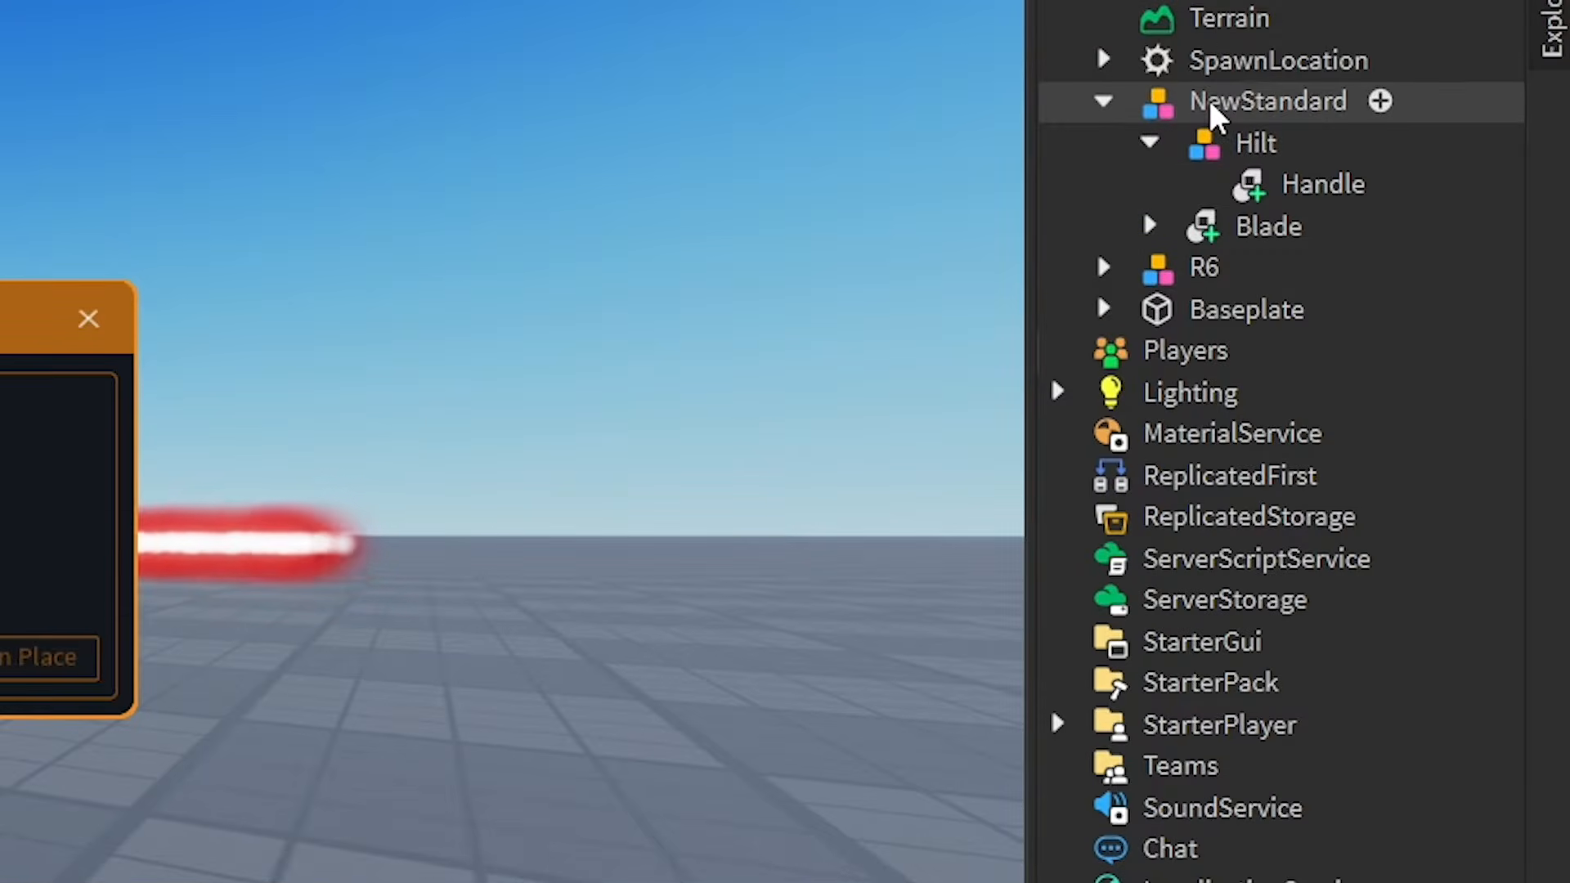
Step: Make the NewStandard lightsaber model a child of the R6 rig and expand it down to the Handle
left_click(1411, 291)
left_click_drag(1225, 101, 1283, 274)
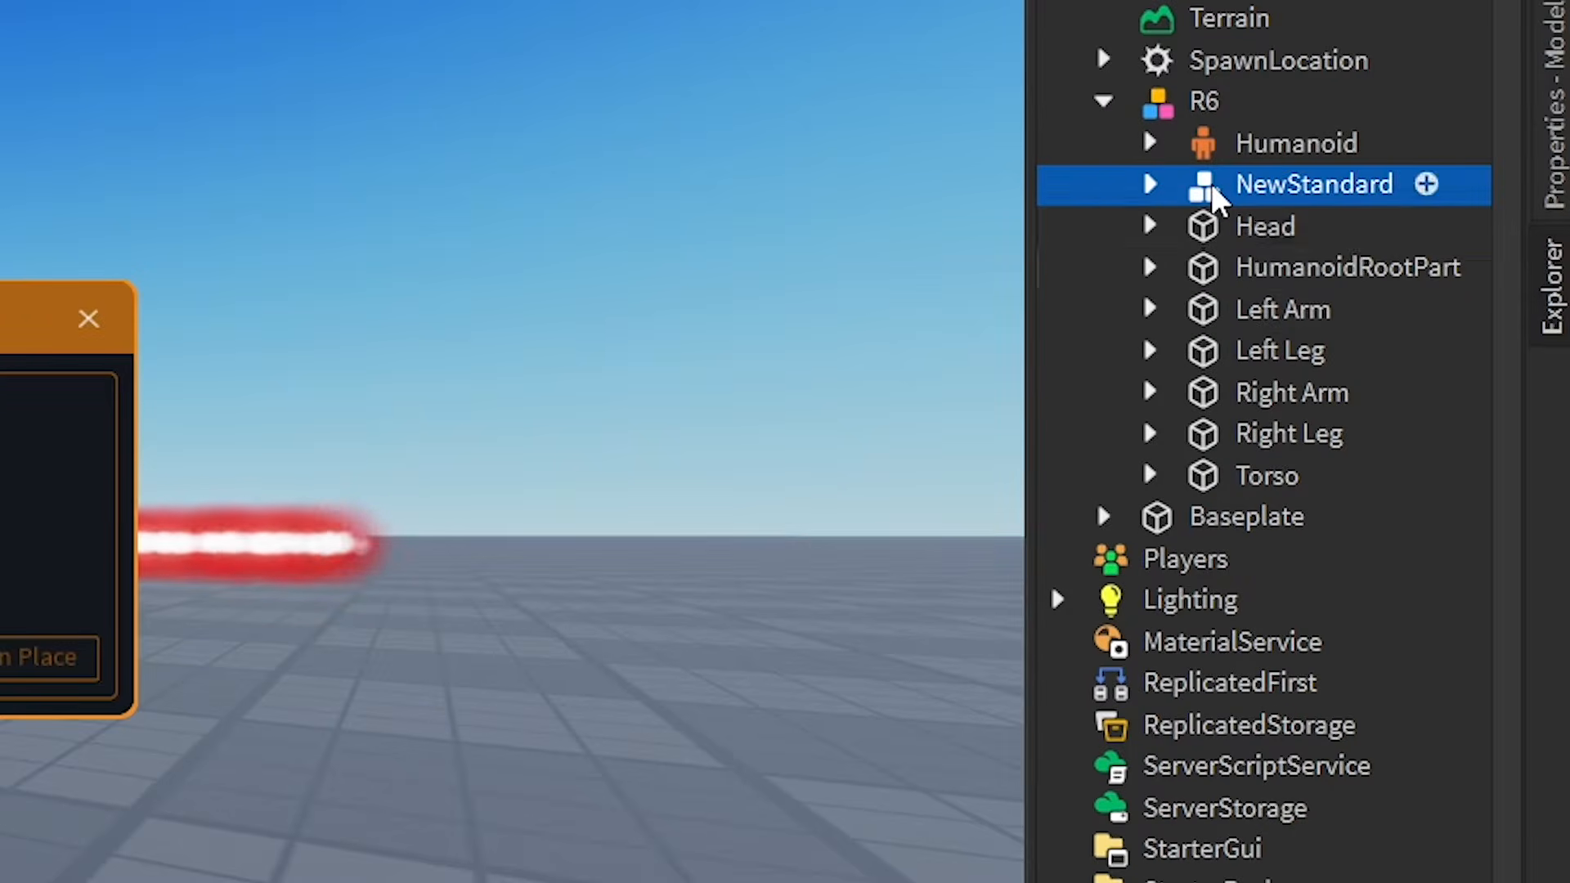
left_click(1149, 184)
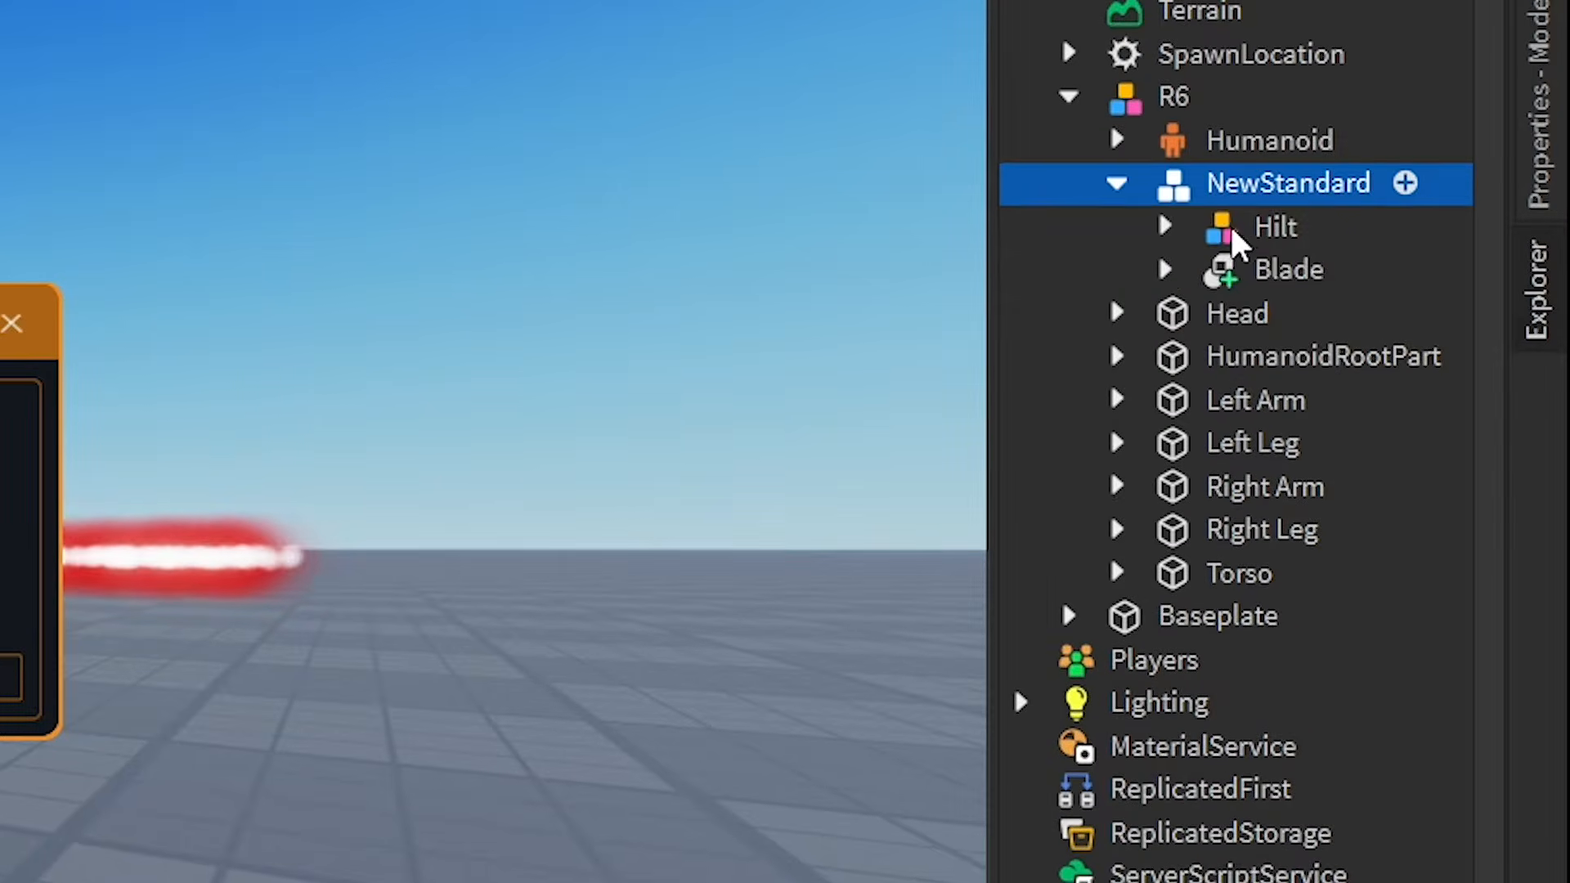
left_click(1166, 227)
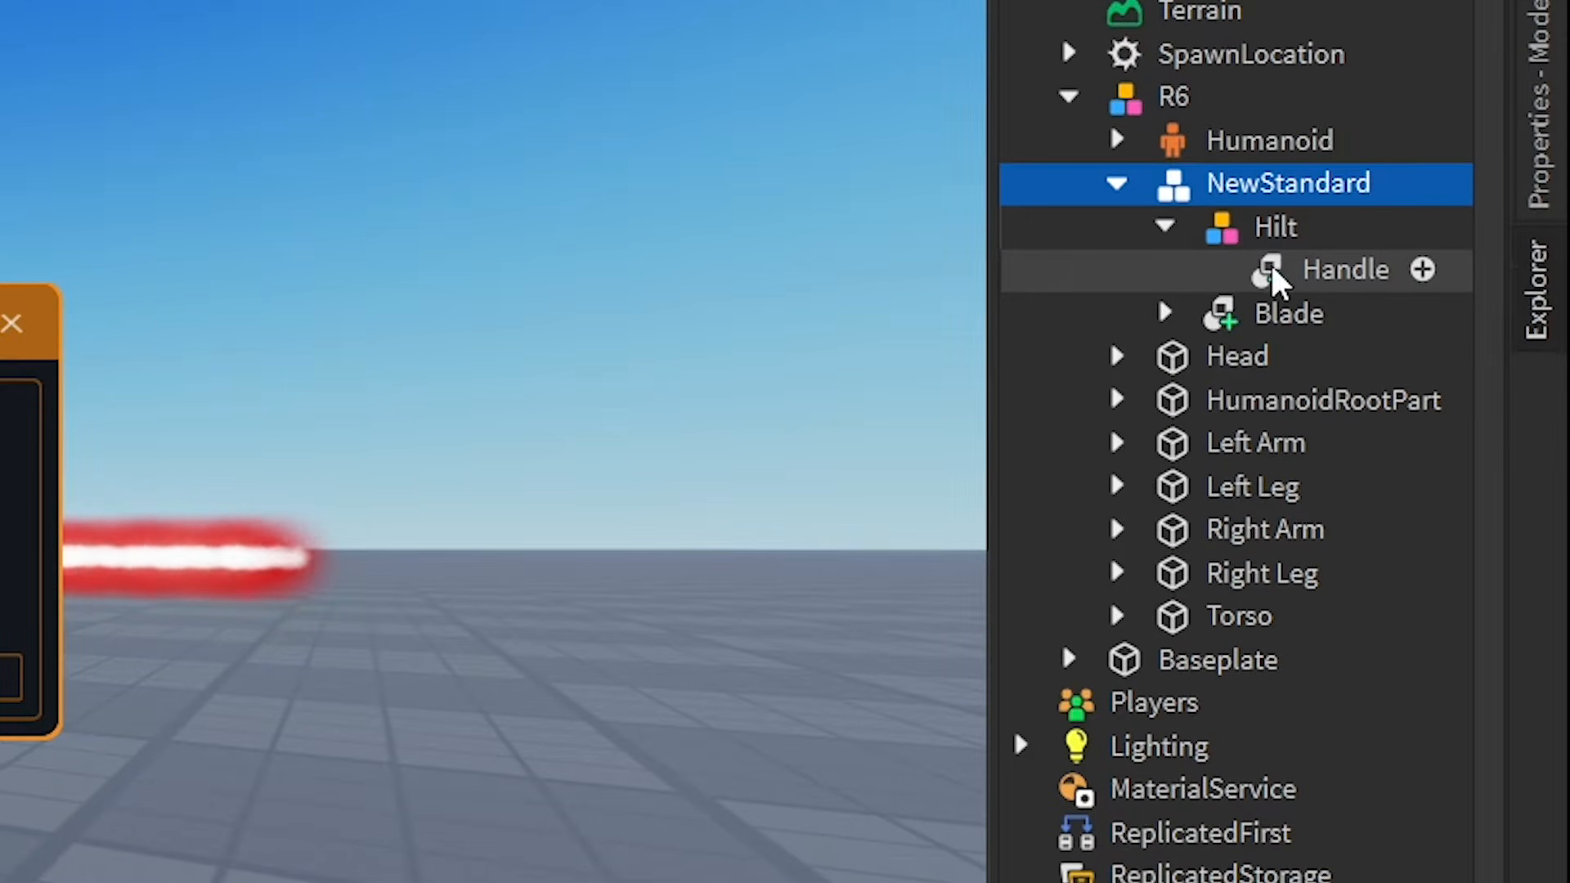
Step: Join the lightsaber's Handle in place to the rig's Right Arm as an animatable weld, and close Easy Weld
left_click(1222, 539)
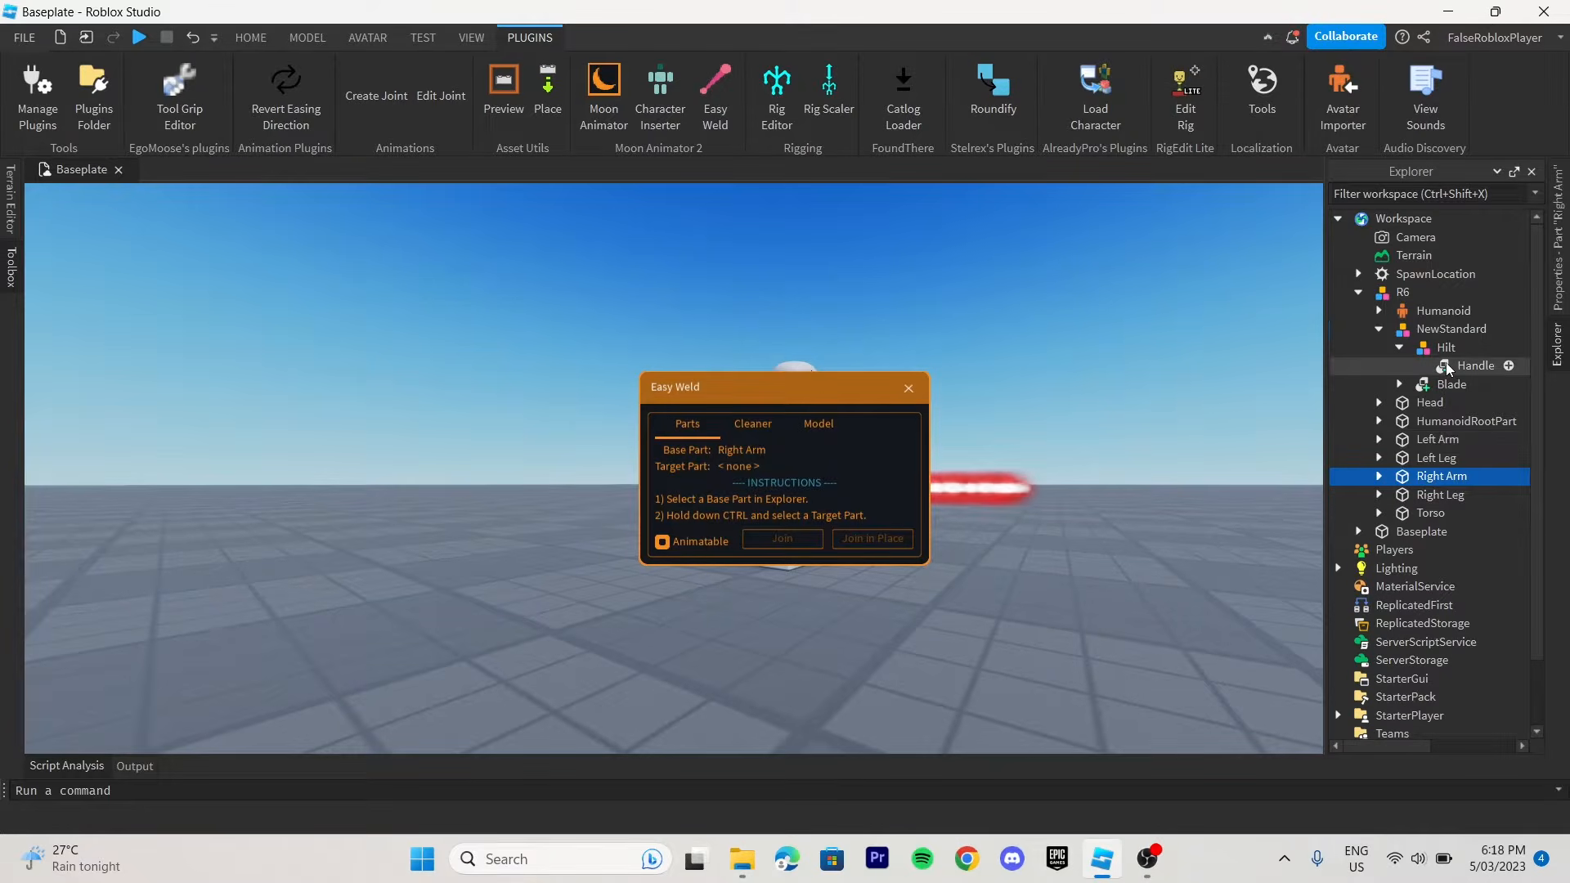
left_click(1448, 367, "ctrl")
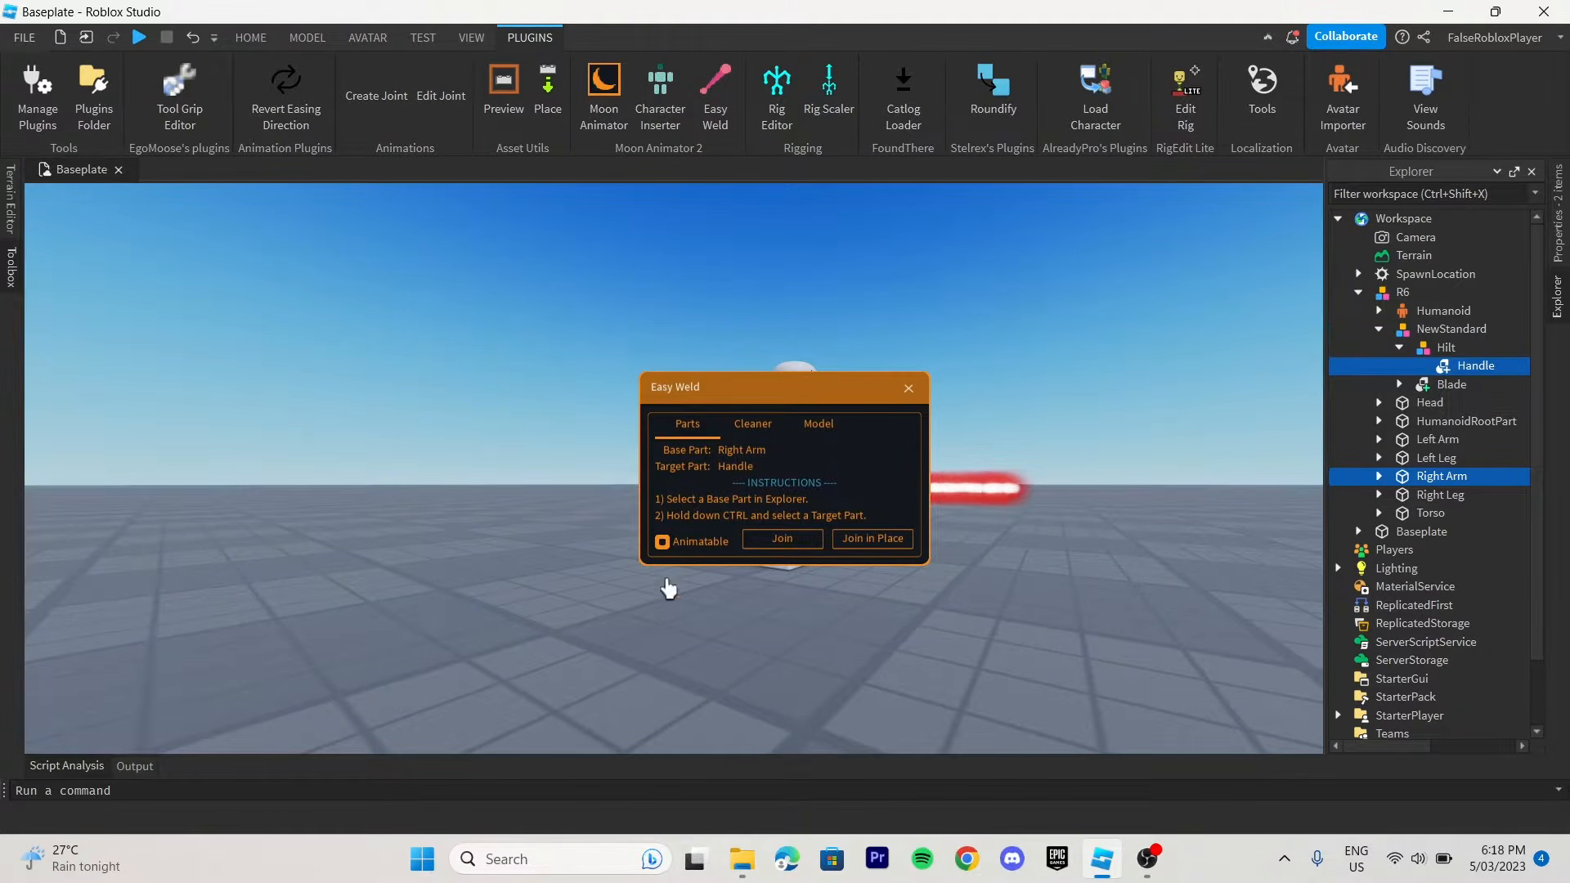
left_click(864, 540)
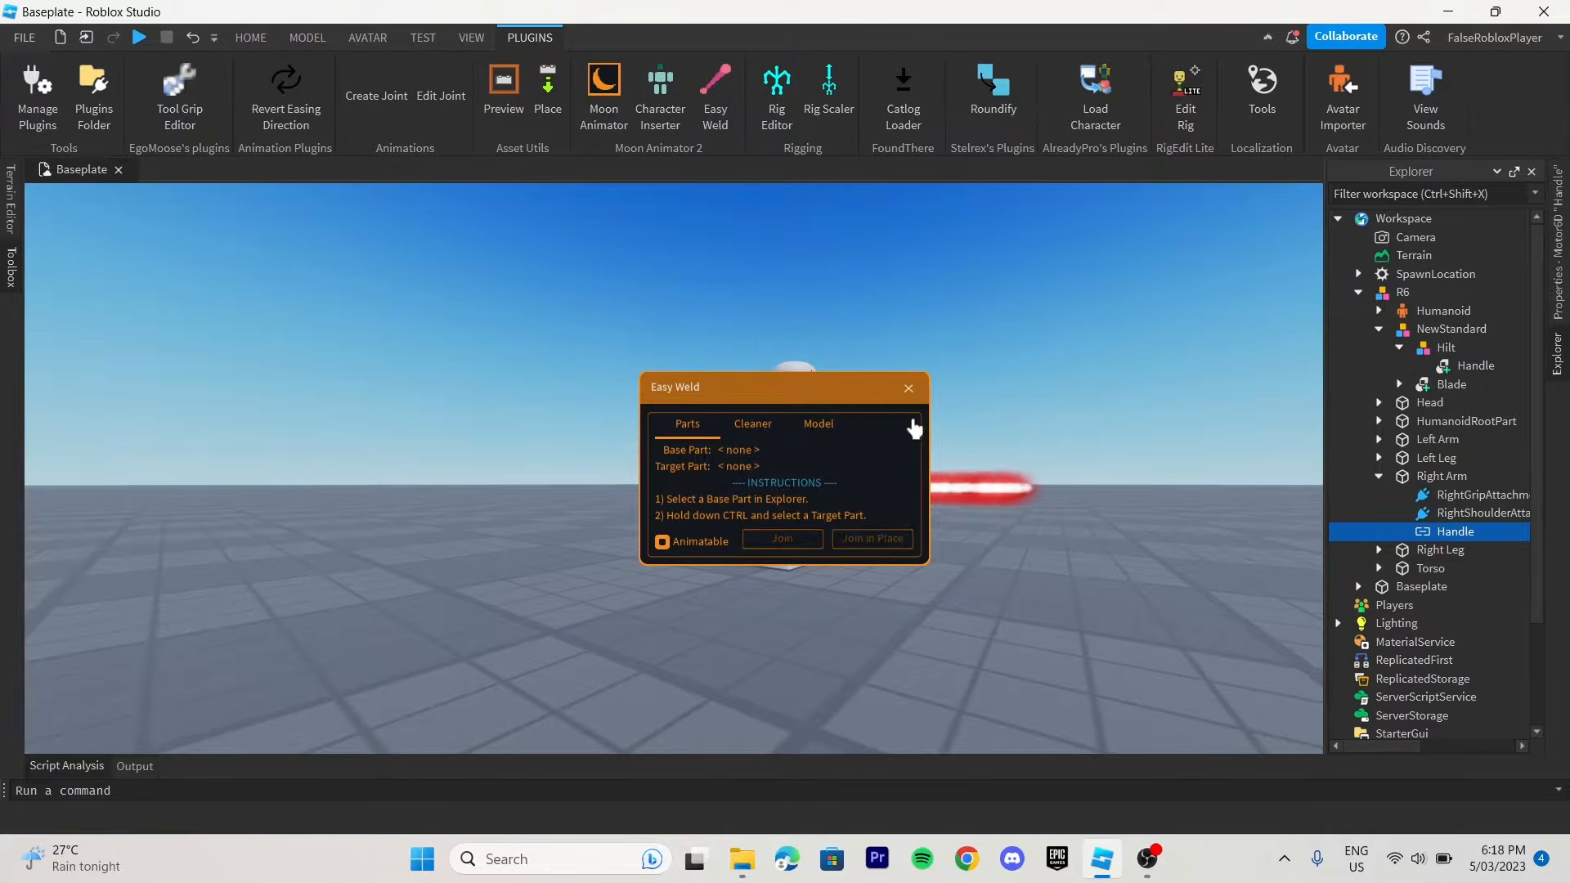
left_click(909, 388)
Step: Create a new rig animation for the R6 rig in Moon Animator
right_click_drag(949, 383, 960, 413)
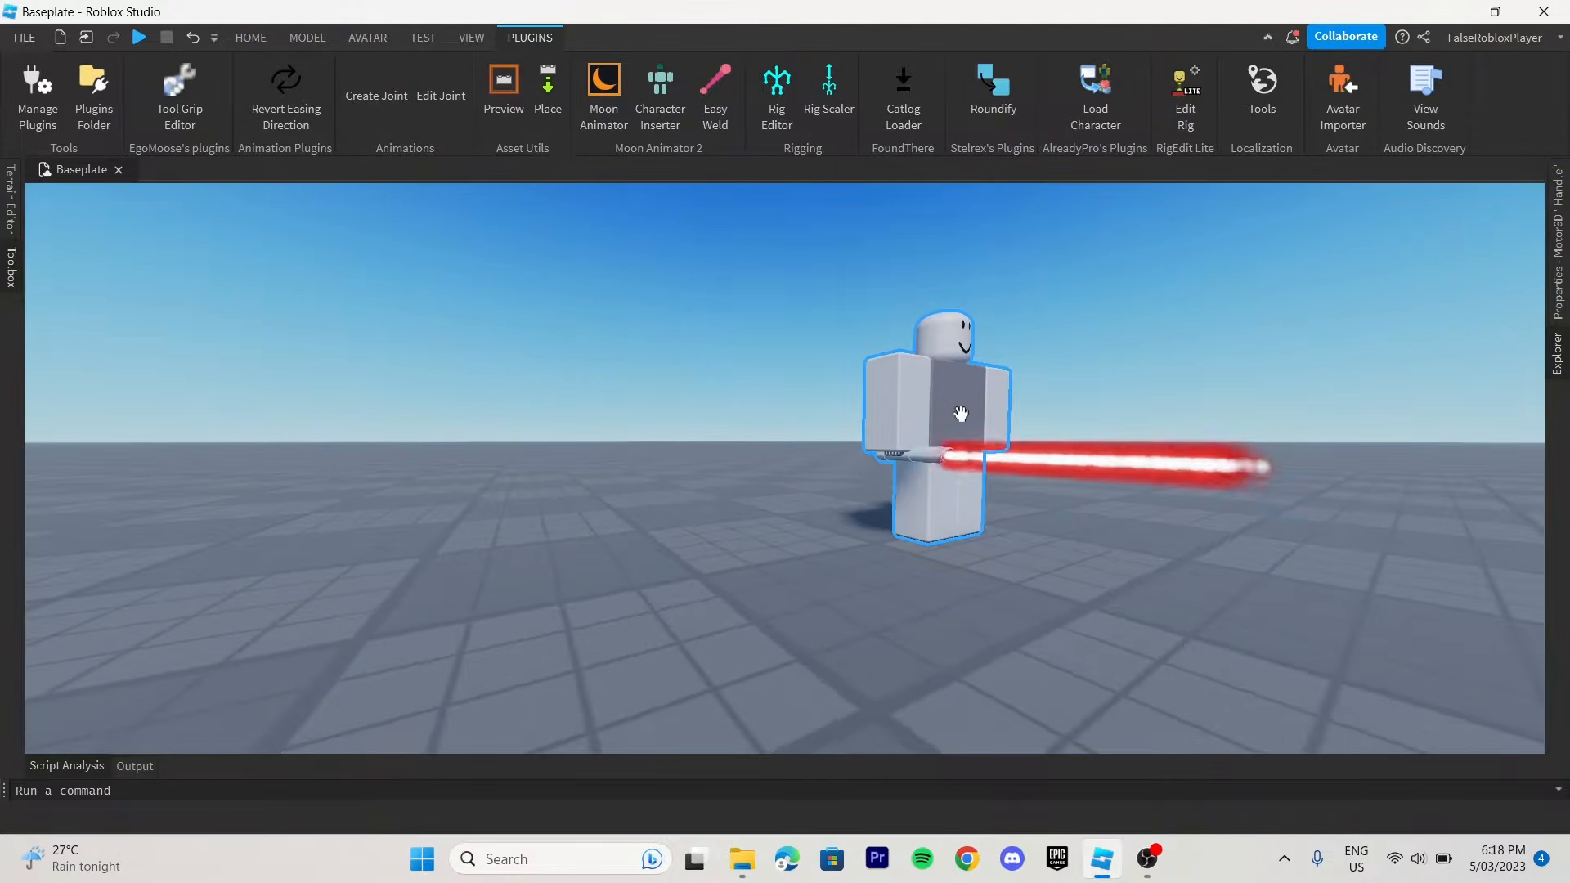
left_click(960, 414)
scroll(937, 531, "down", 5)
scroll(910, 564, "up", 6)
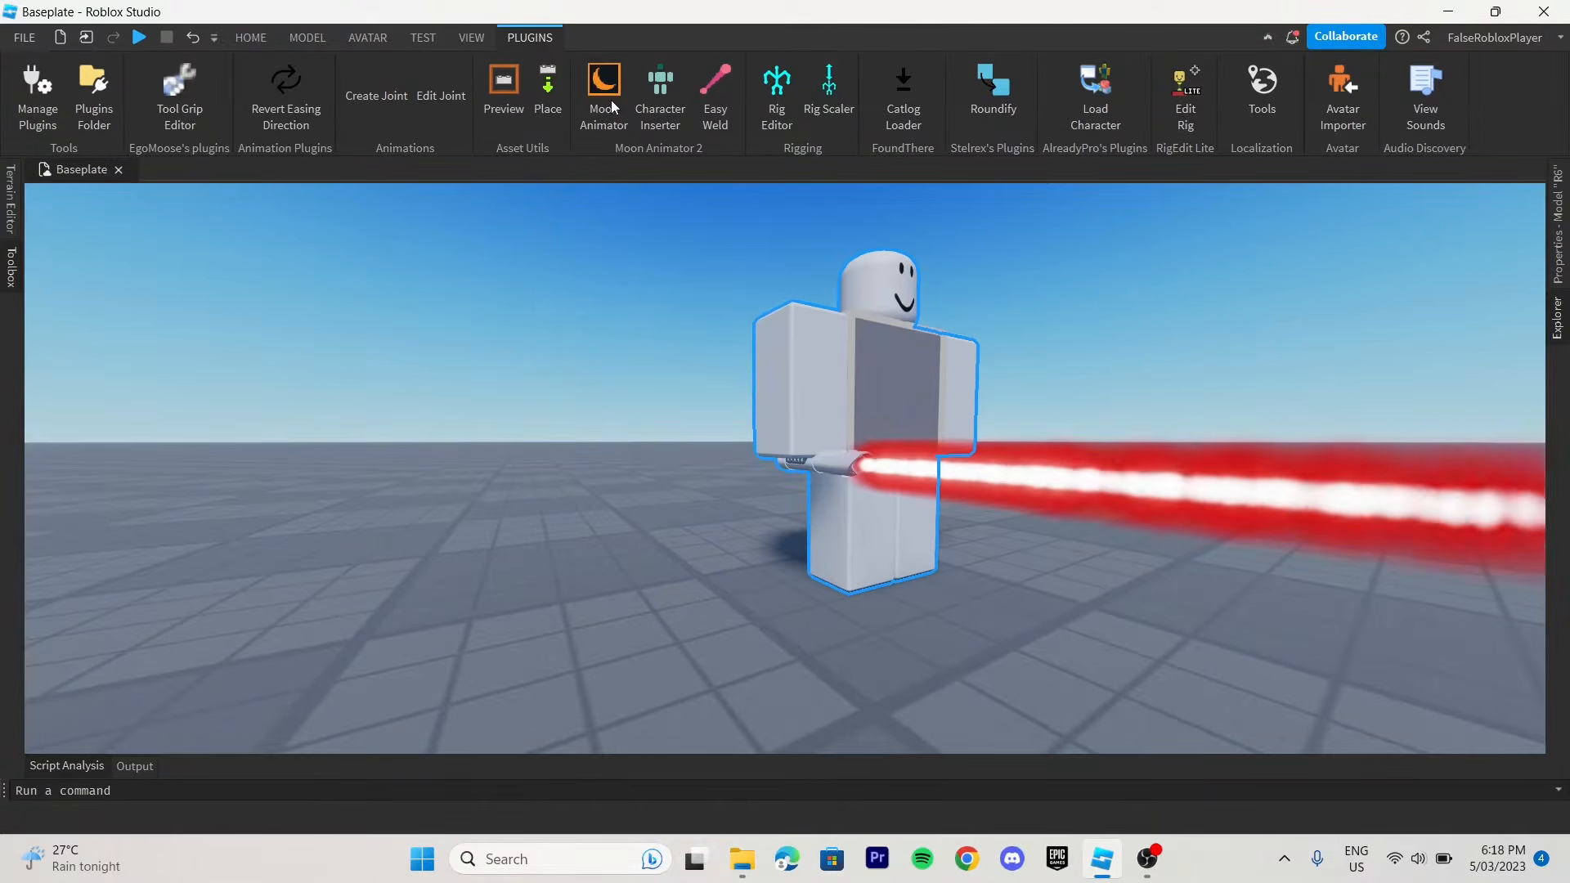
left_click(605, 98)
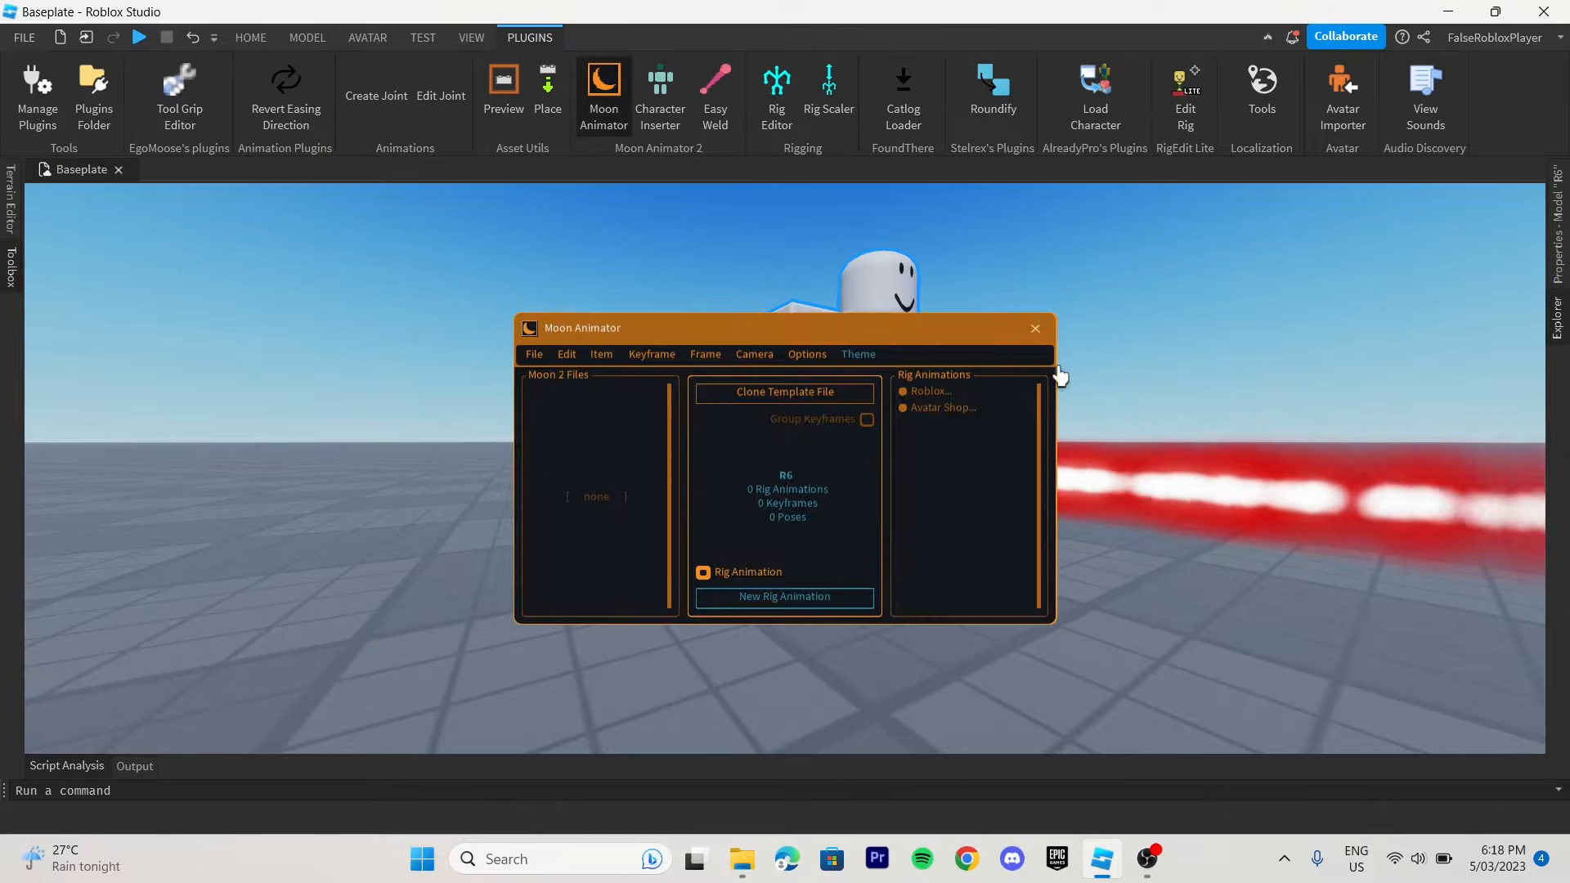
left_click(773, 602)
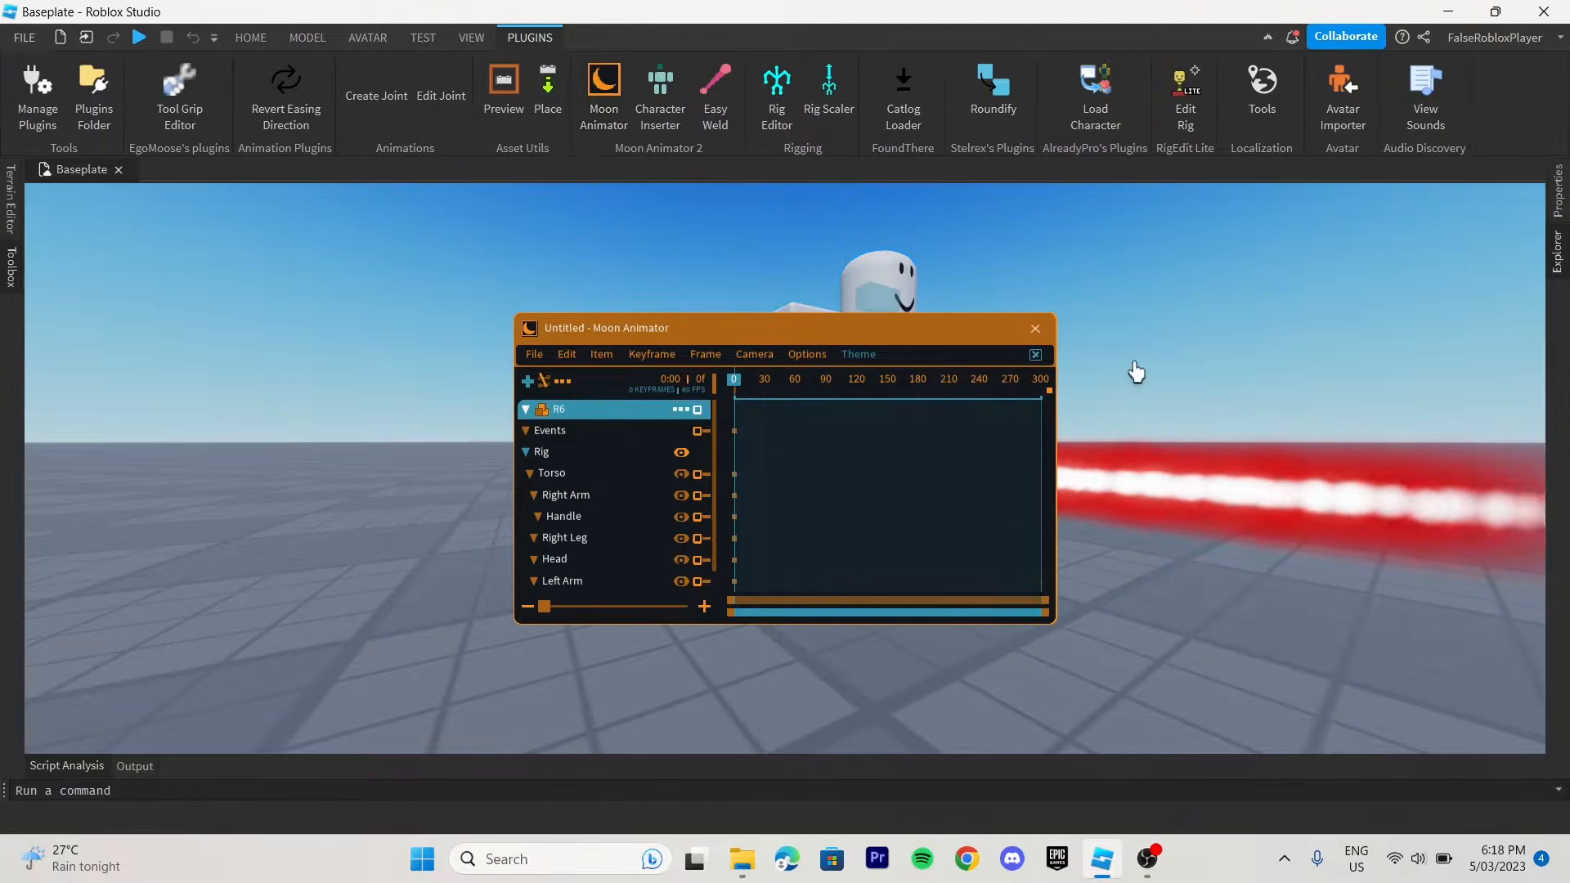
Step: Rotate the rig's Right Arm to test the lightsaber joint, and close the animation without saving
right_click_drag(1145, 323, 1145, 331)
left_click(635, 505)
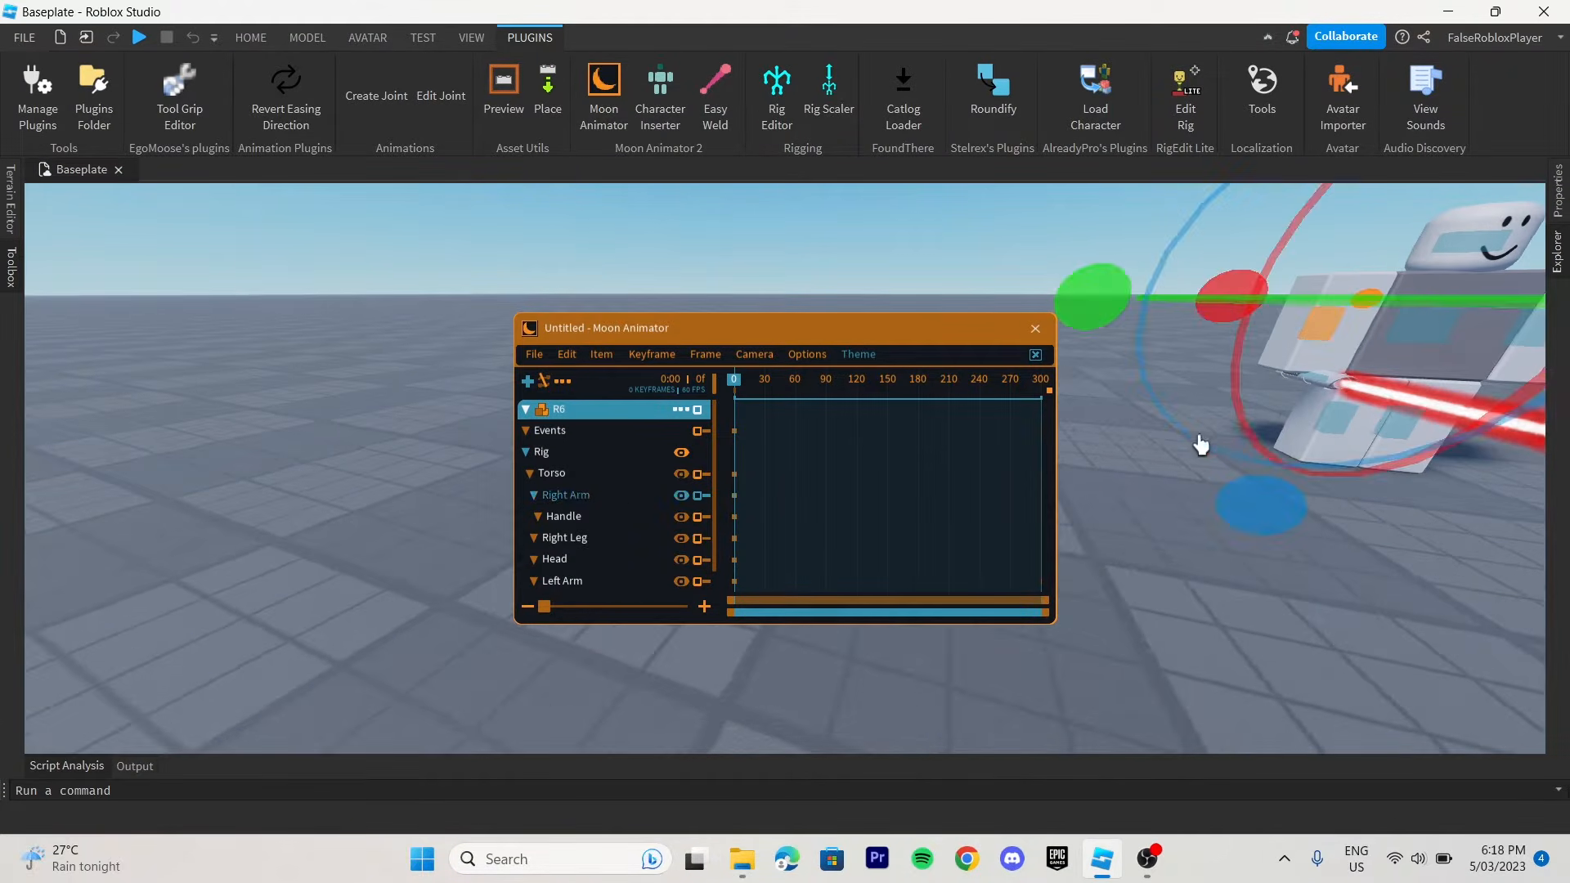
right_click_drag(1268, 424, 1198, 377)
scroll(1219, 340, "down", 4)
left_click_drag(808, 335, 526, 405)
right_click_drag(938, 436, 938, 437)
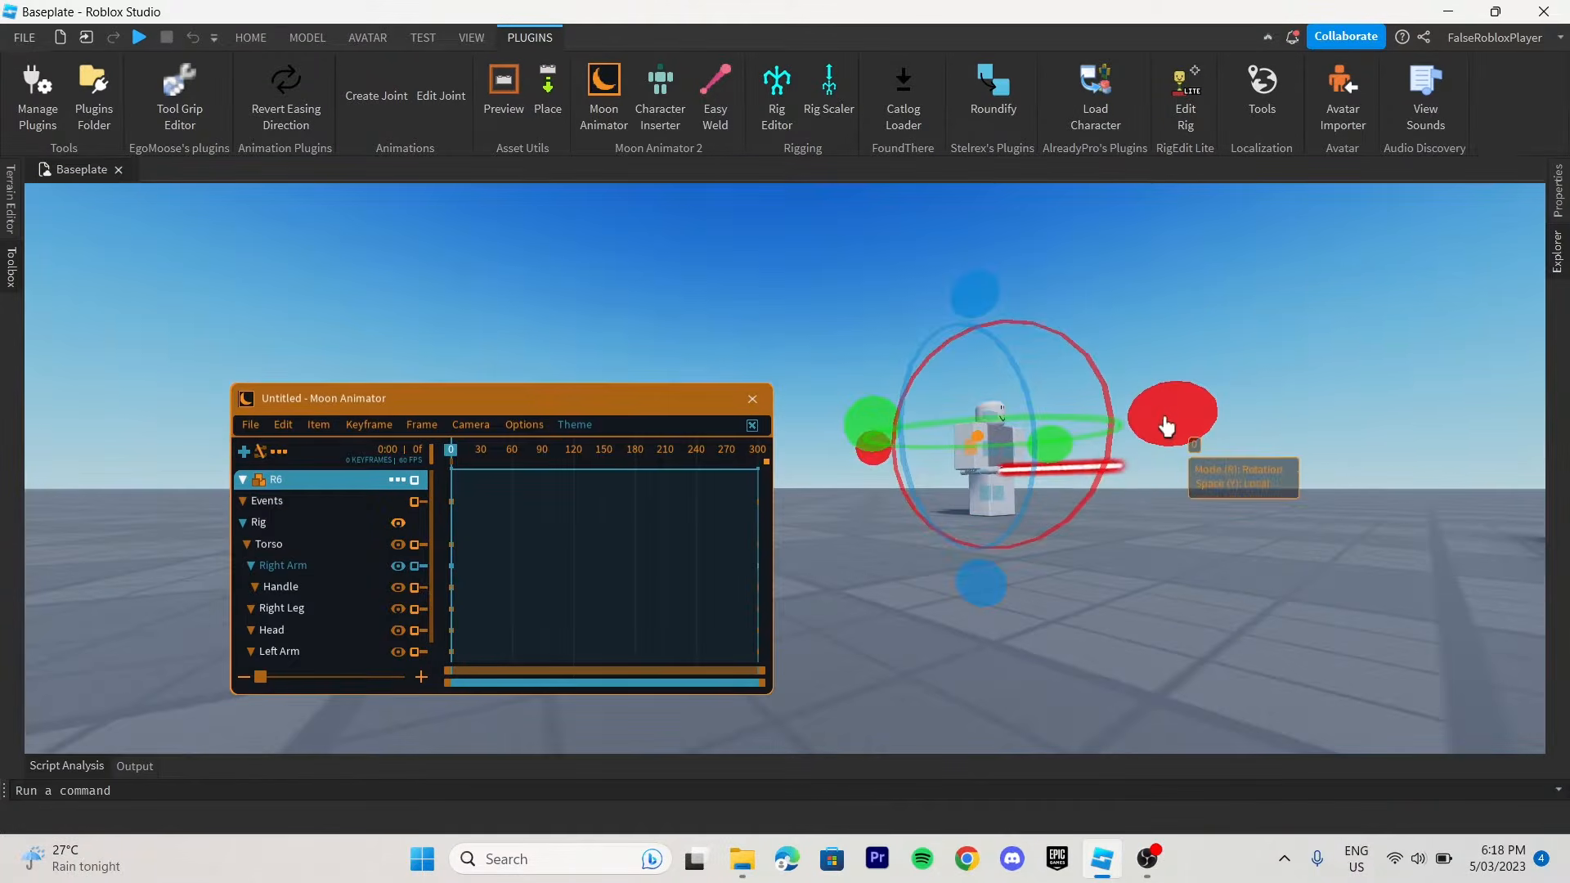
left_click_drag(1164, 423, 1120, 324)
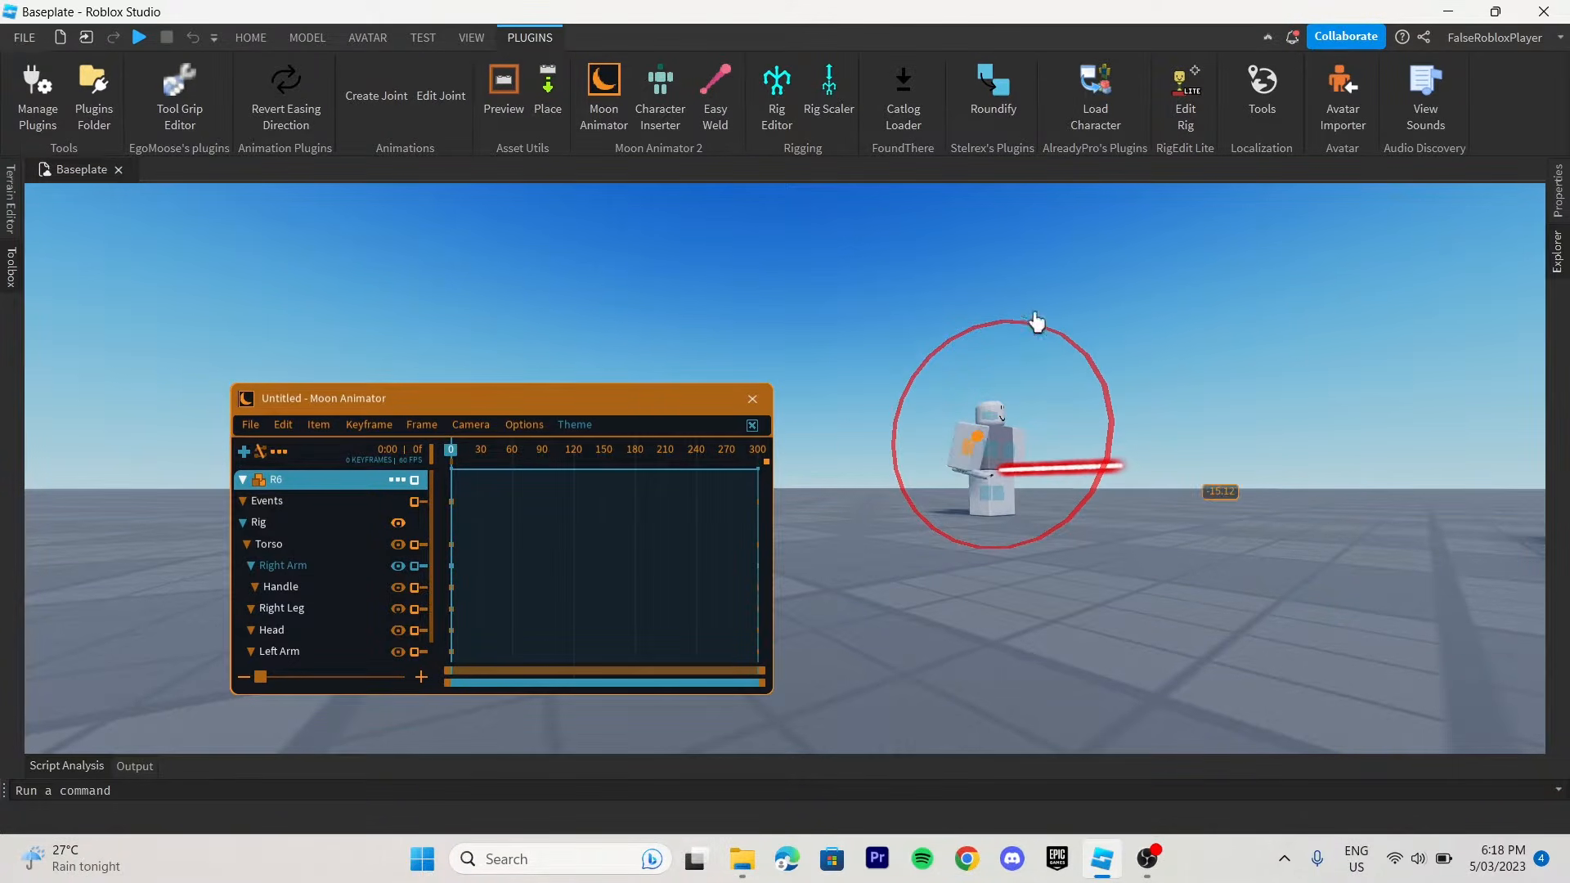
left_click_drag(1011, 588, 1048, 364)
key("w")
right_click_drag(1048, 364, 1044, 361)
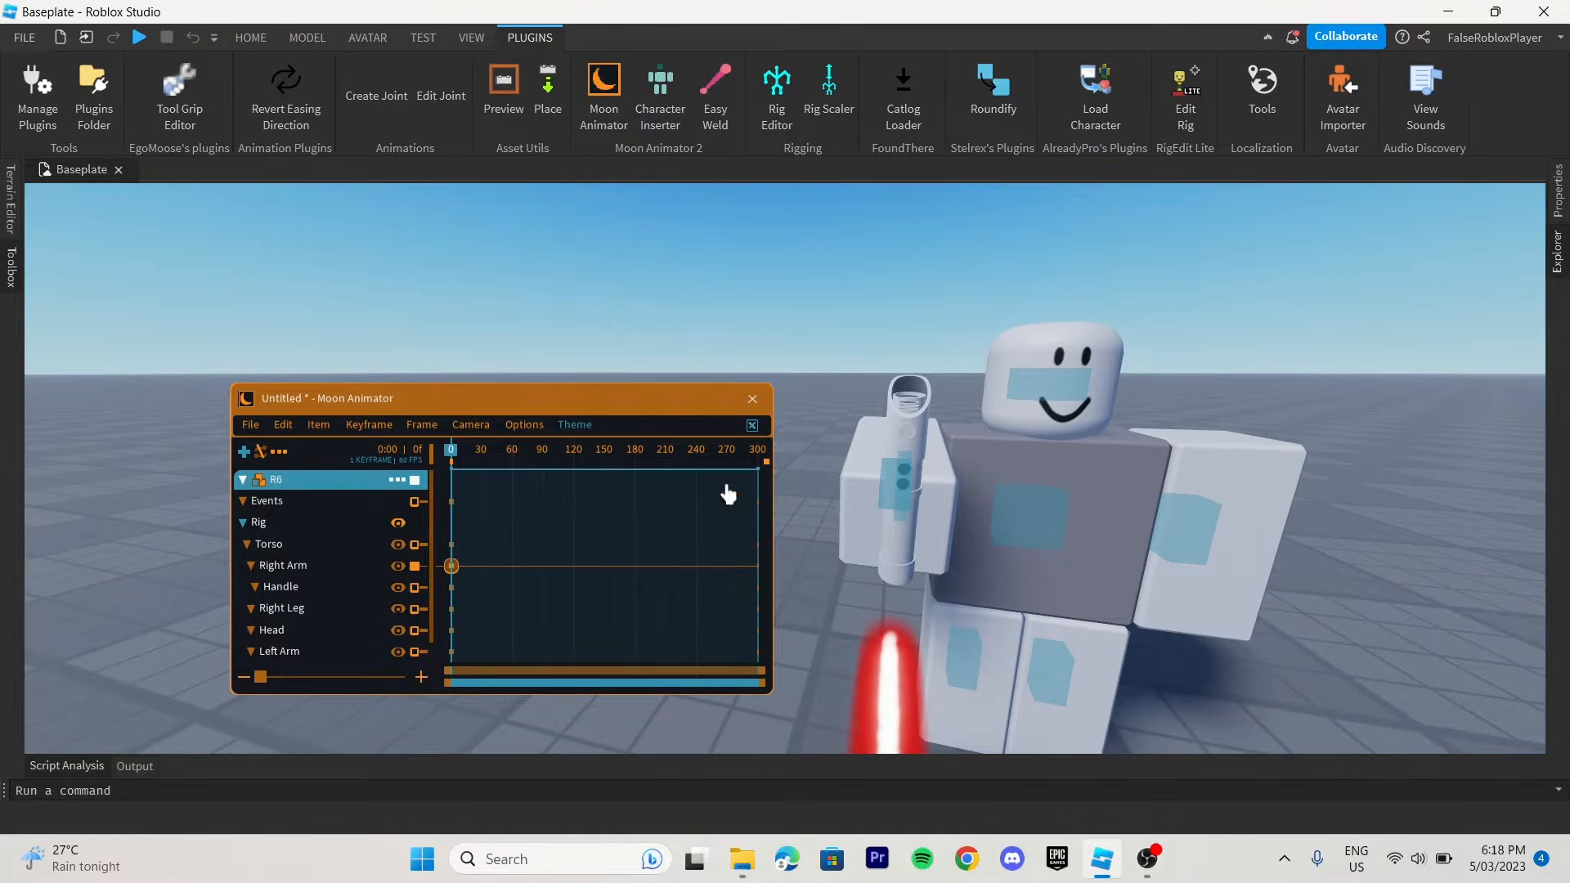
left_click(755, 405)
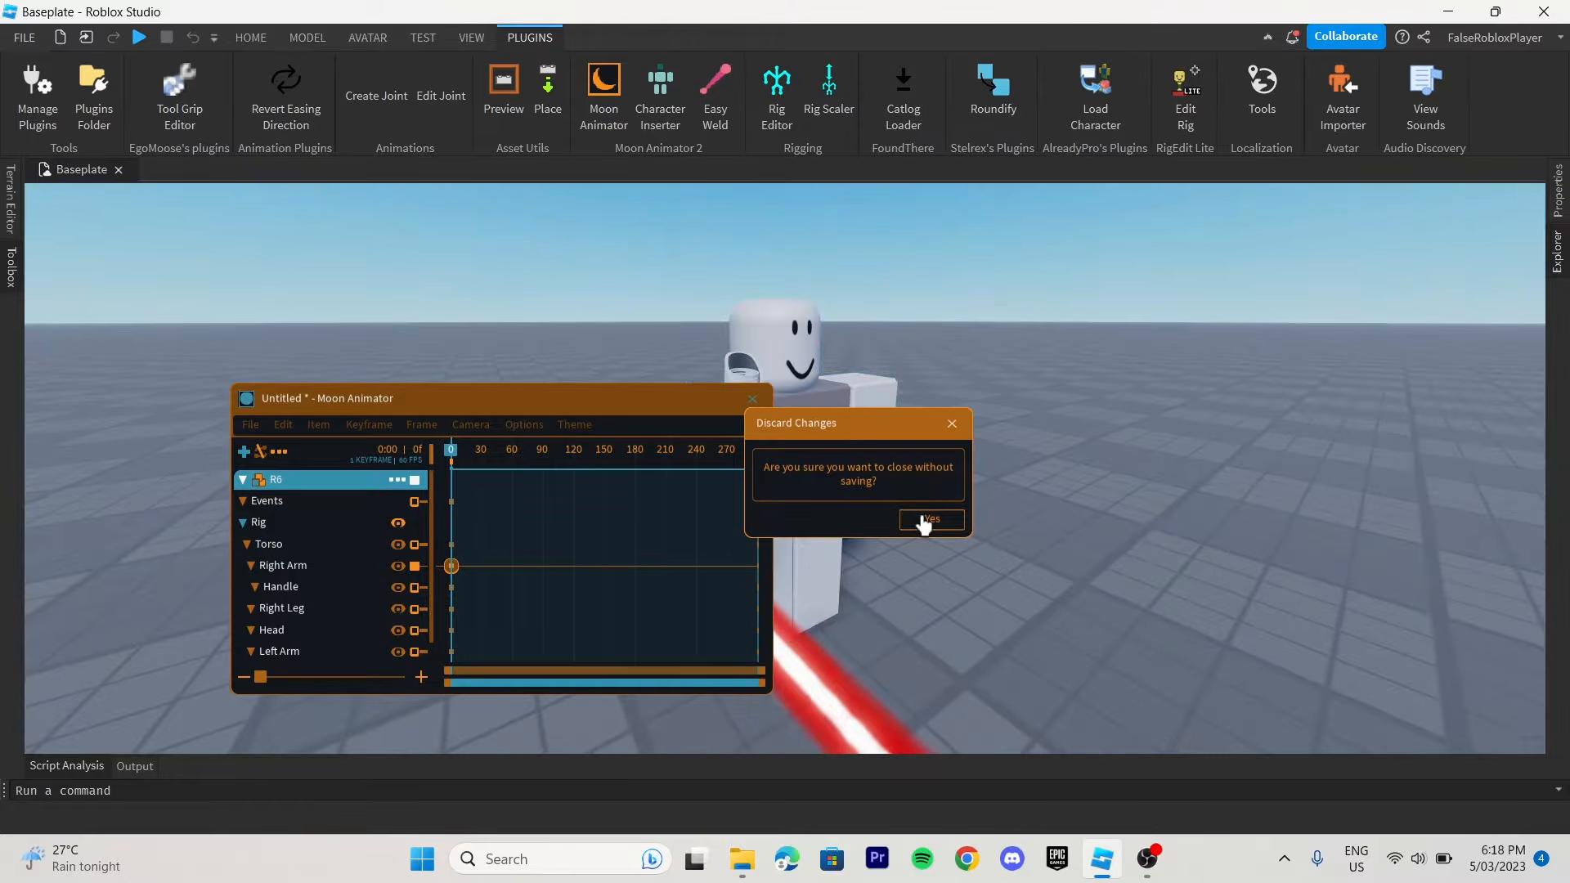
left_click(924, 520)
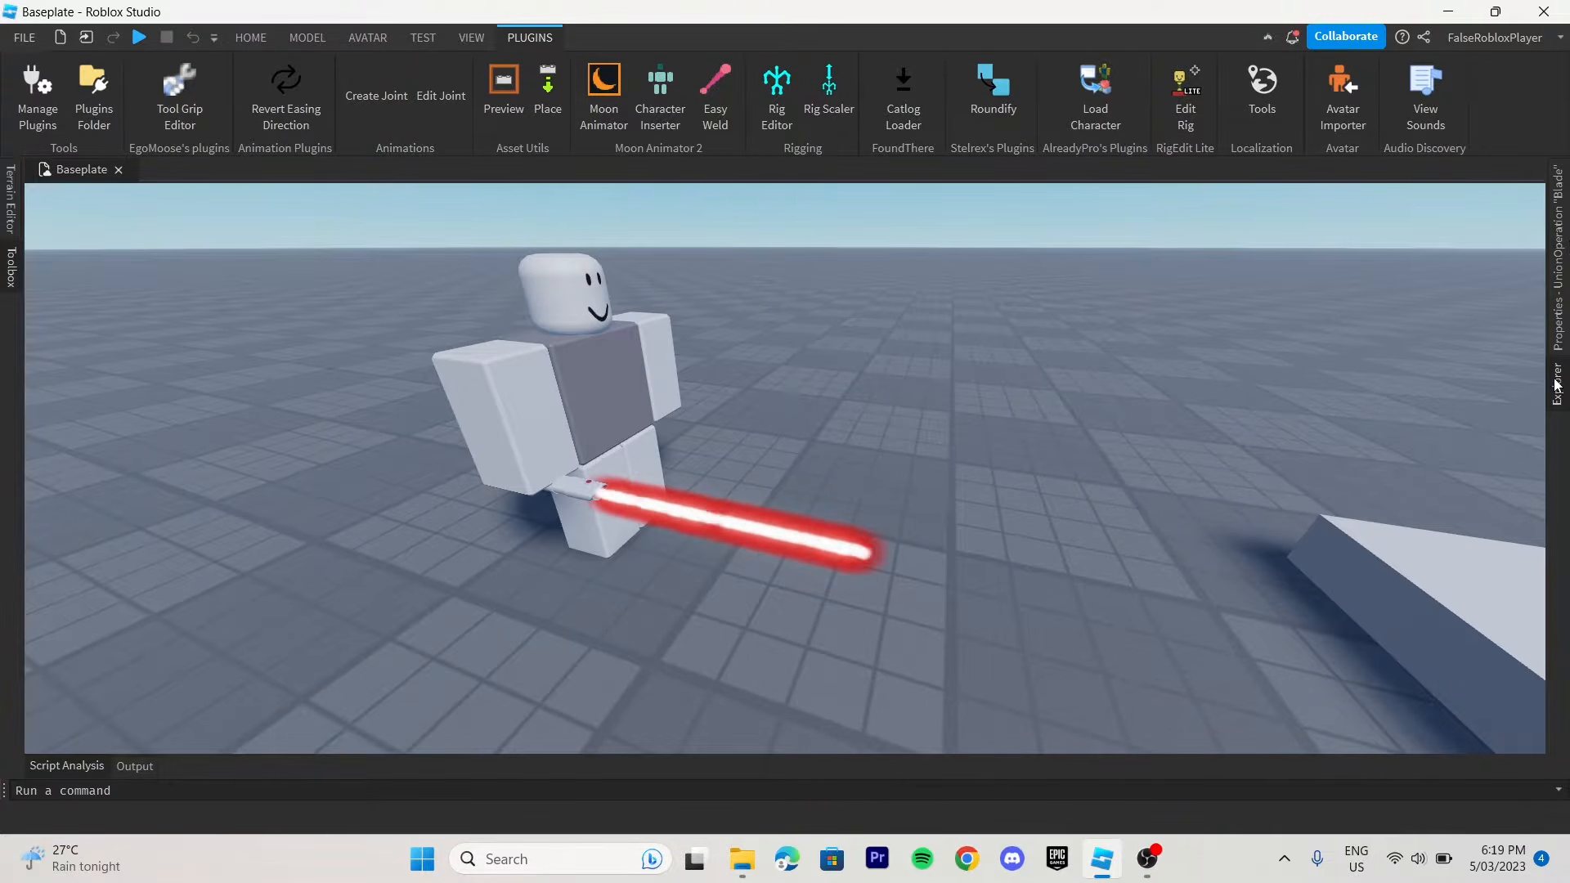
Step: Delete the NewStandard lightsaber model from the R6 rig and collapse the Right Arm's contents
left_click(1557, 385)
left_click(1437, 277)
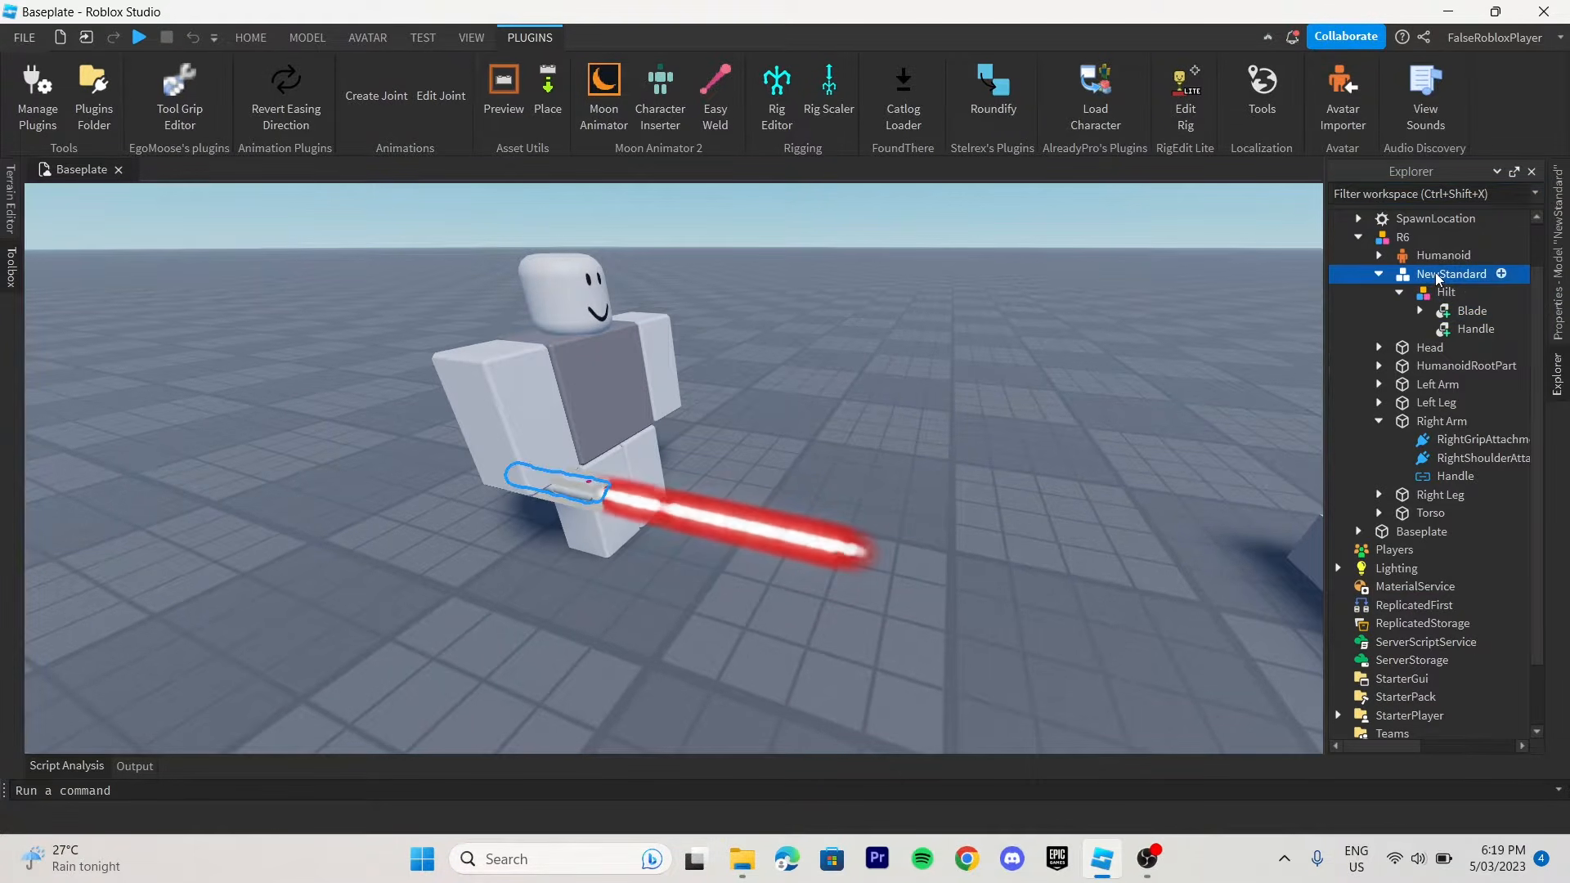
key("Delete")
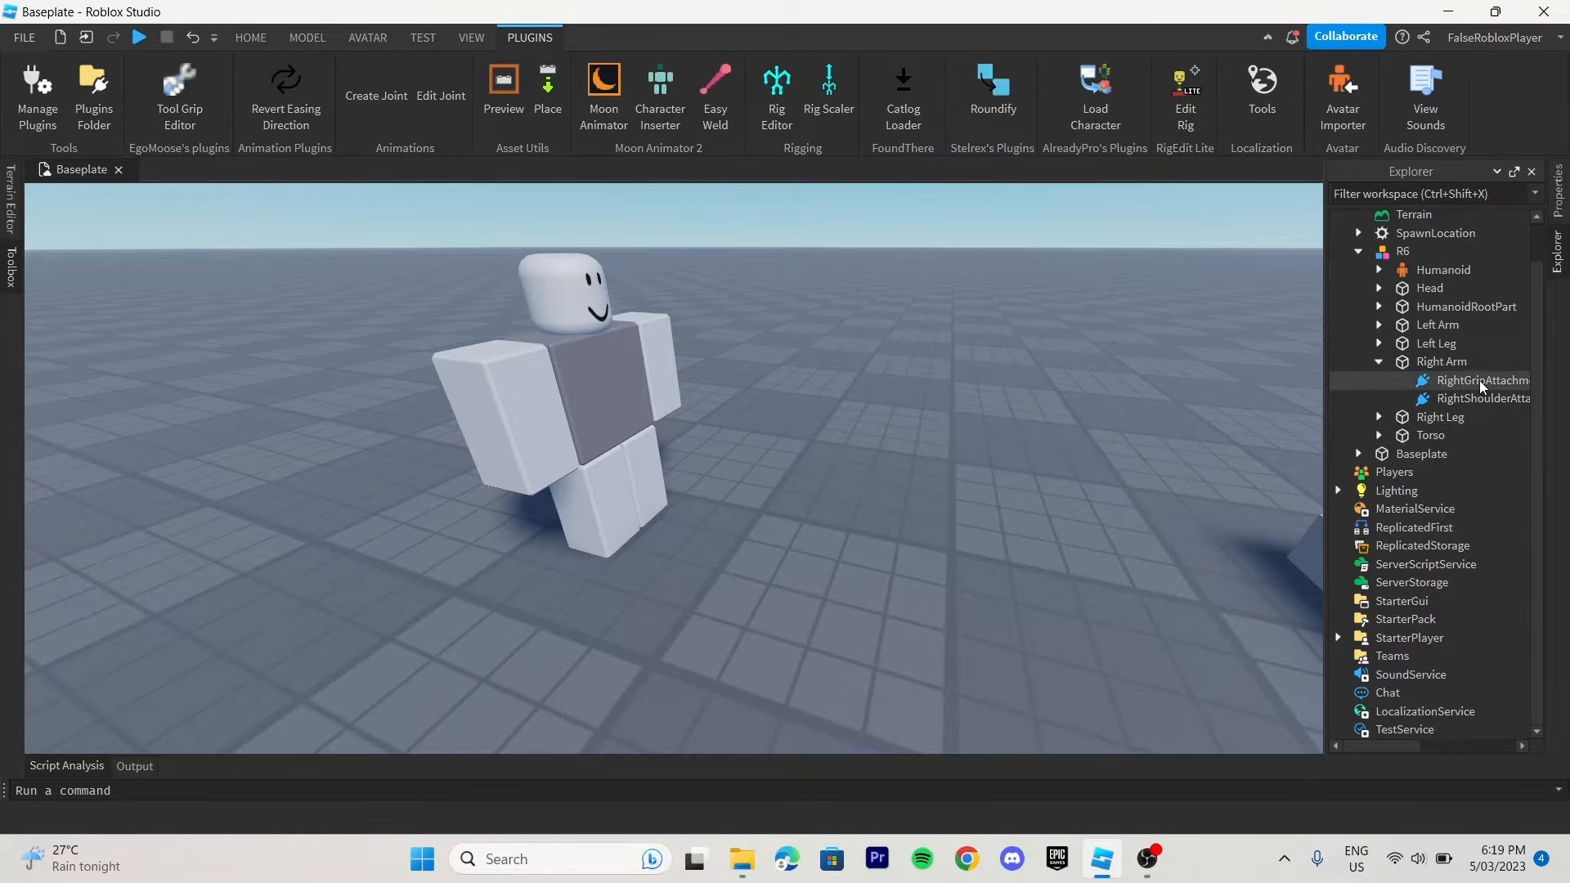
left_click(1379, 364)
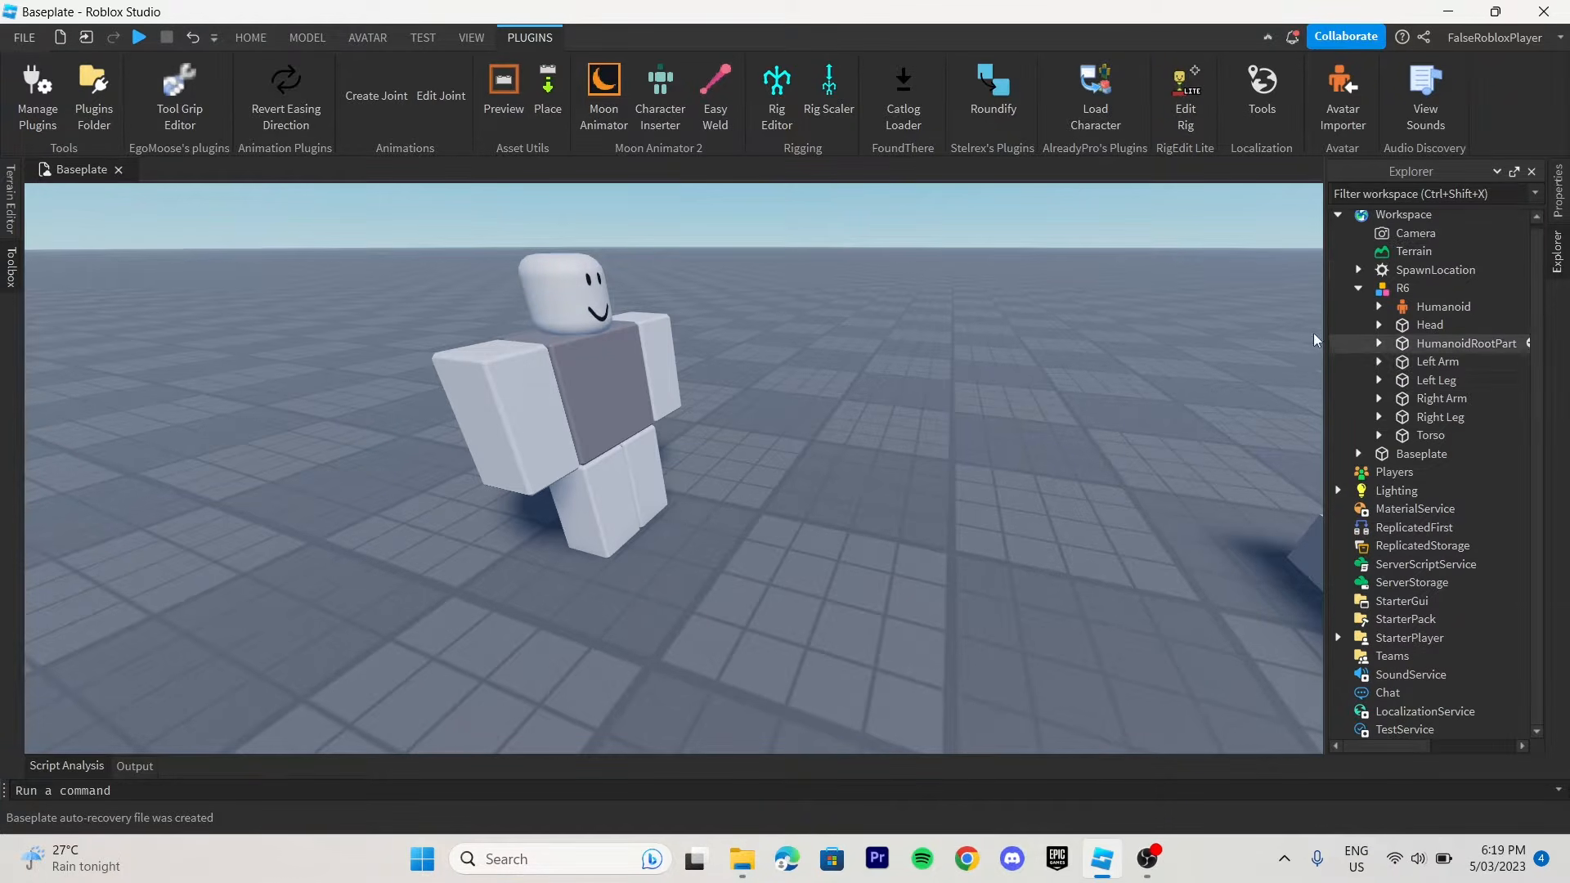
Step: Clear the lightsaber search in the Toolbox and switch to the My Models inventory
right_click_drag(753, 330, 745, 327)
left_click(15, 275)
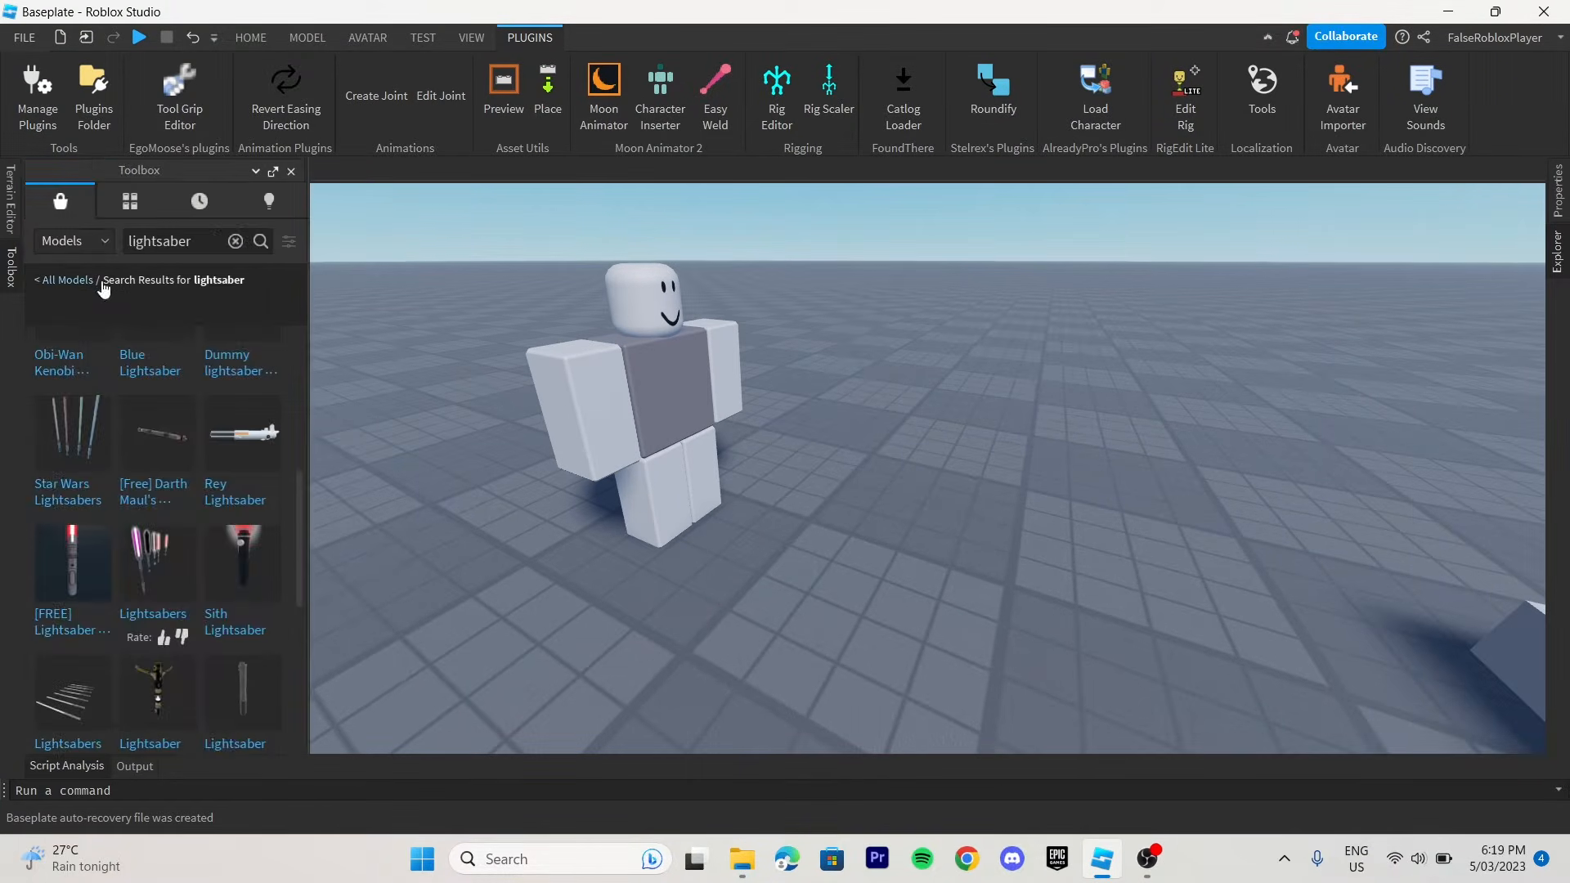
left_click(203, 243)
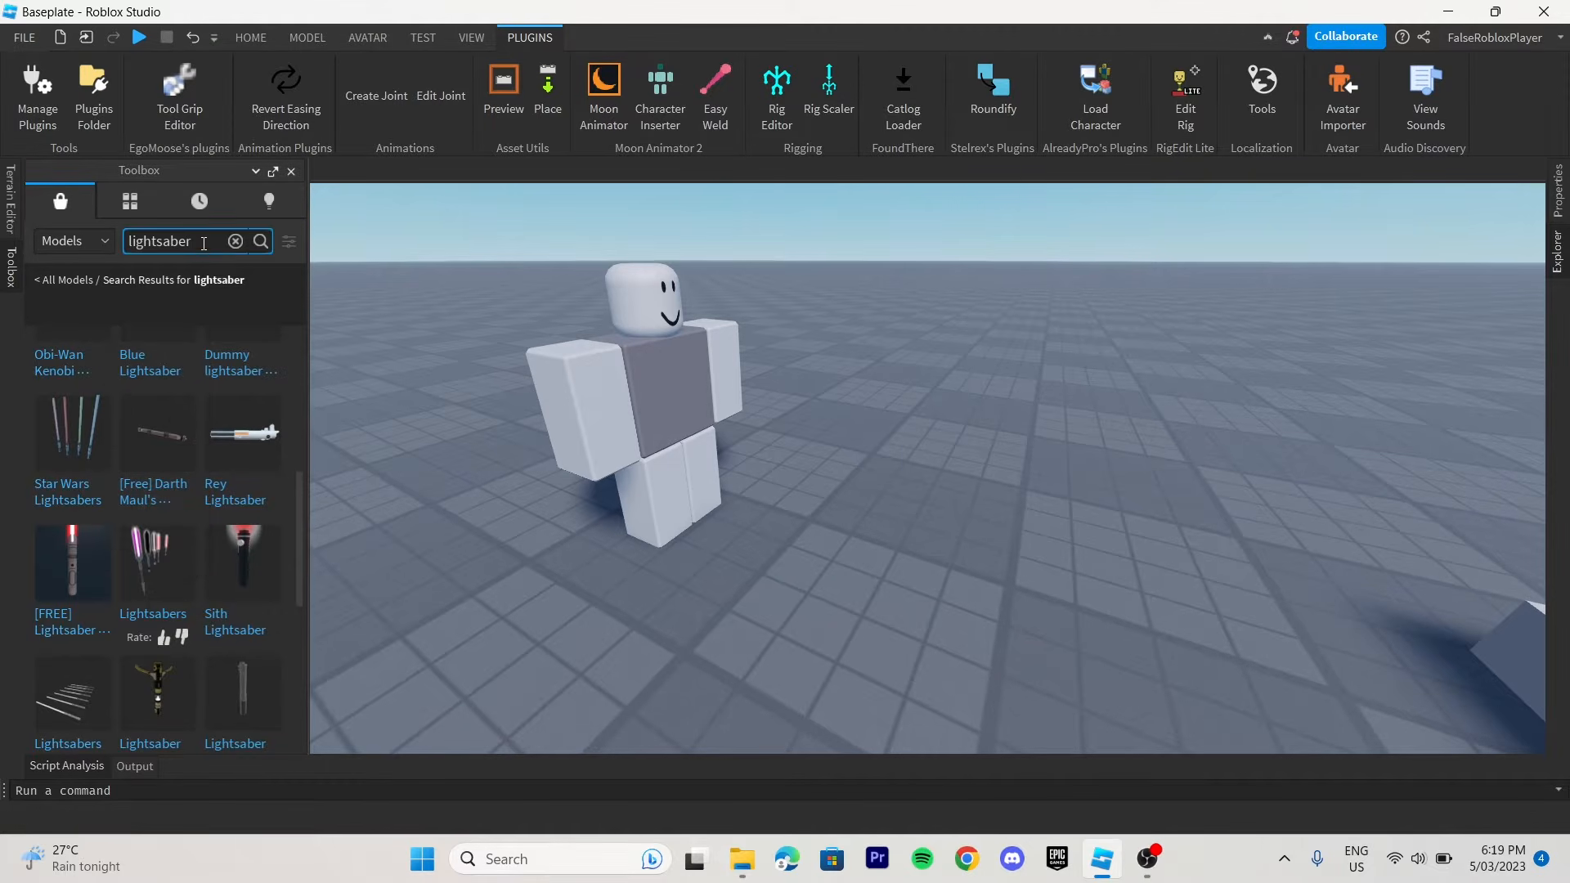
left_click(234, 242)
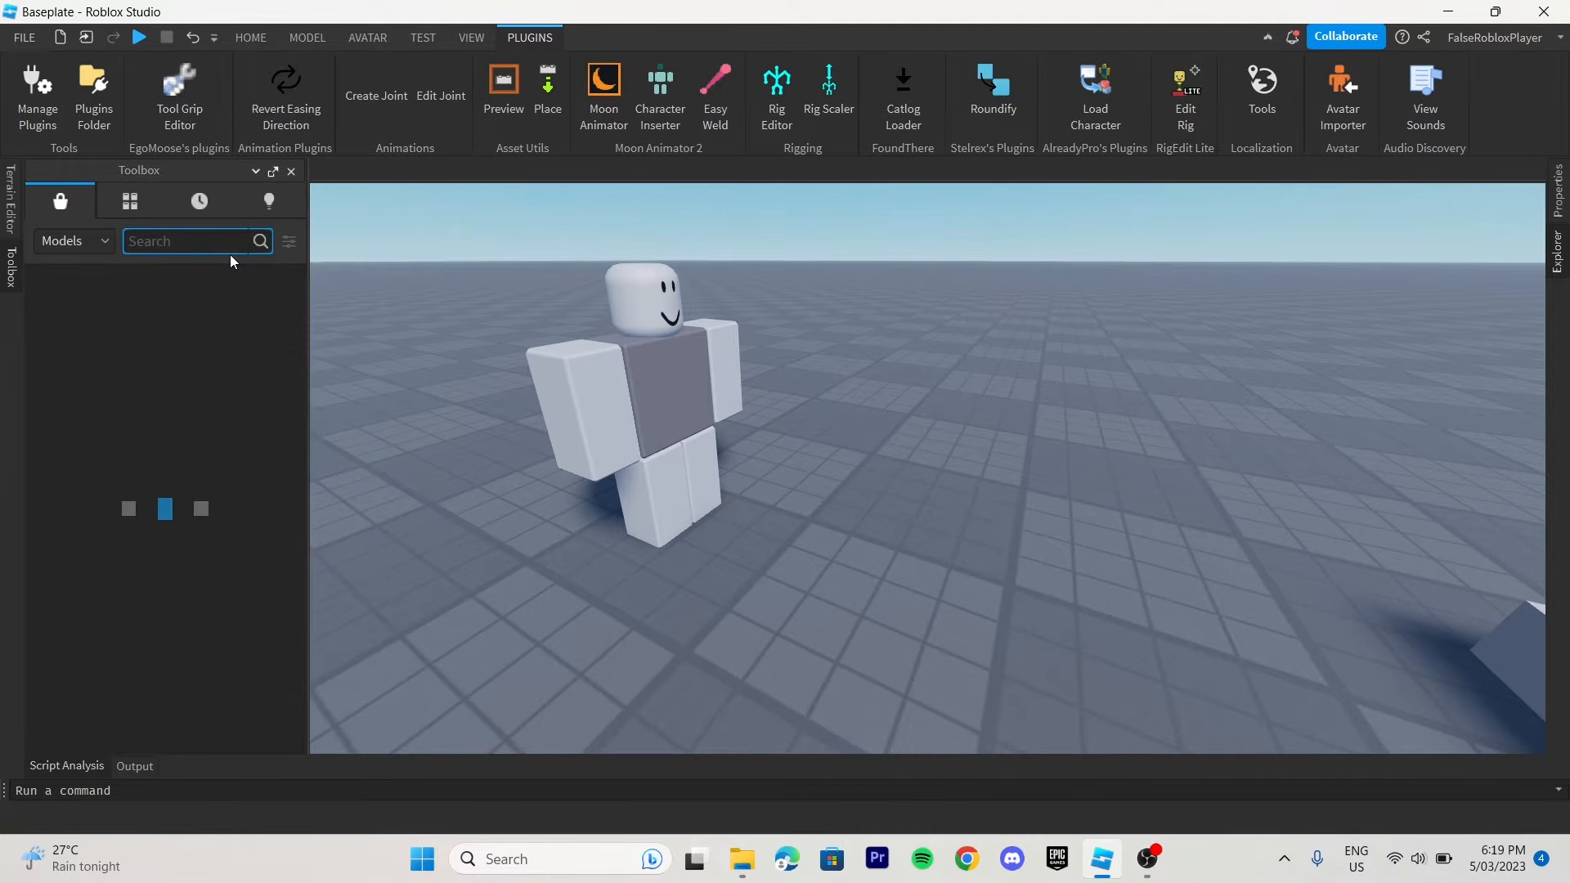
left_click(132, 204)
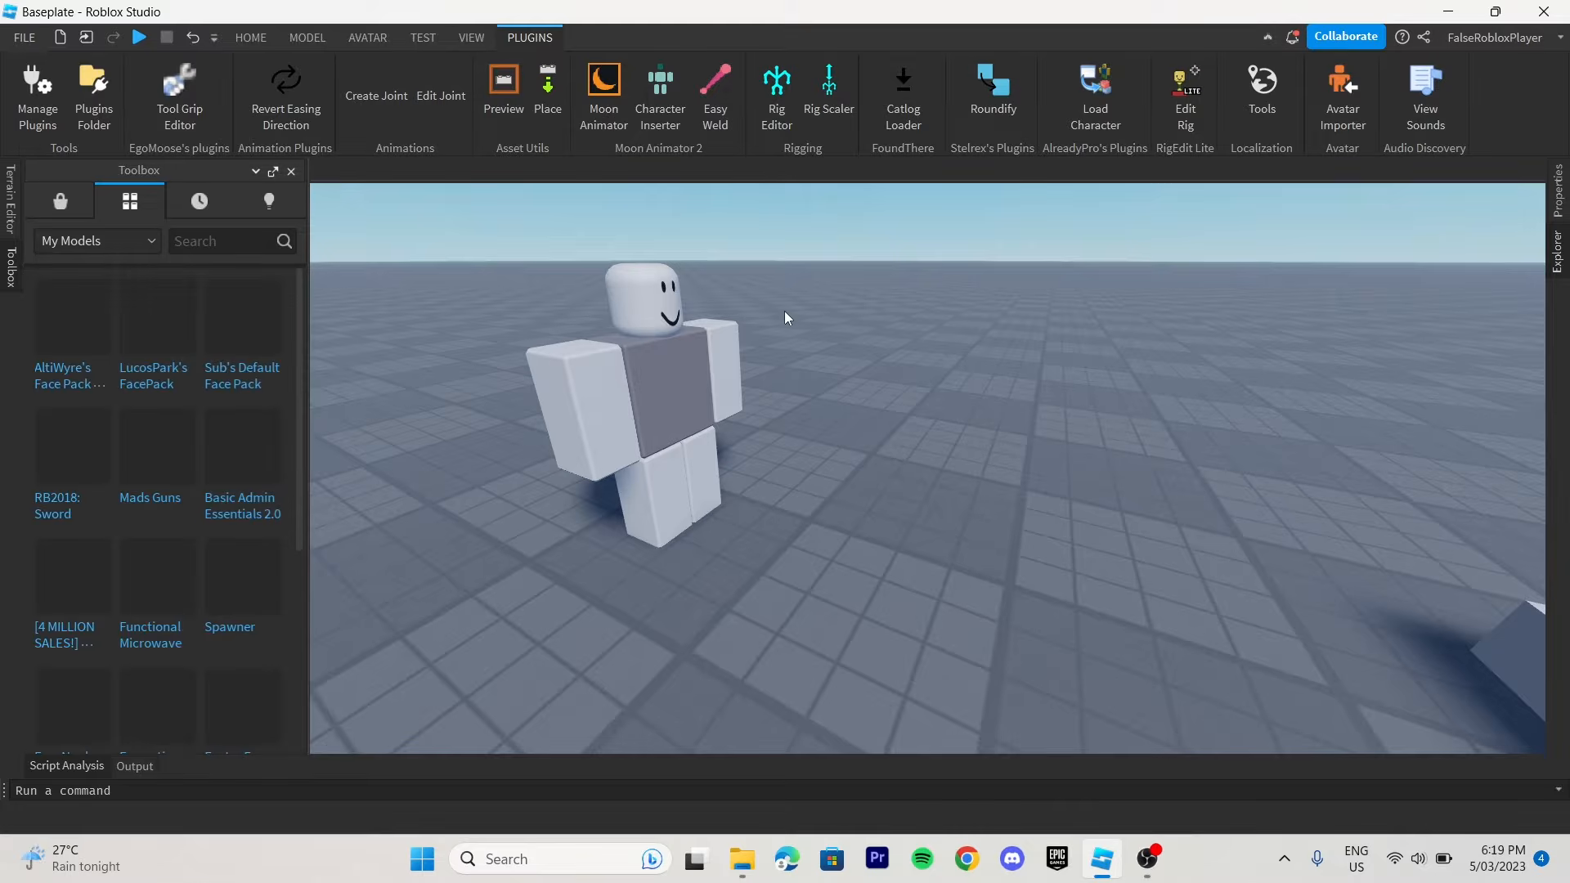
scroll(792, 316, "down", 10)
left_click(14, 278)
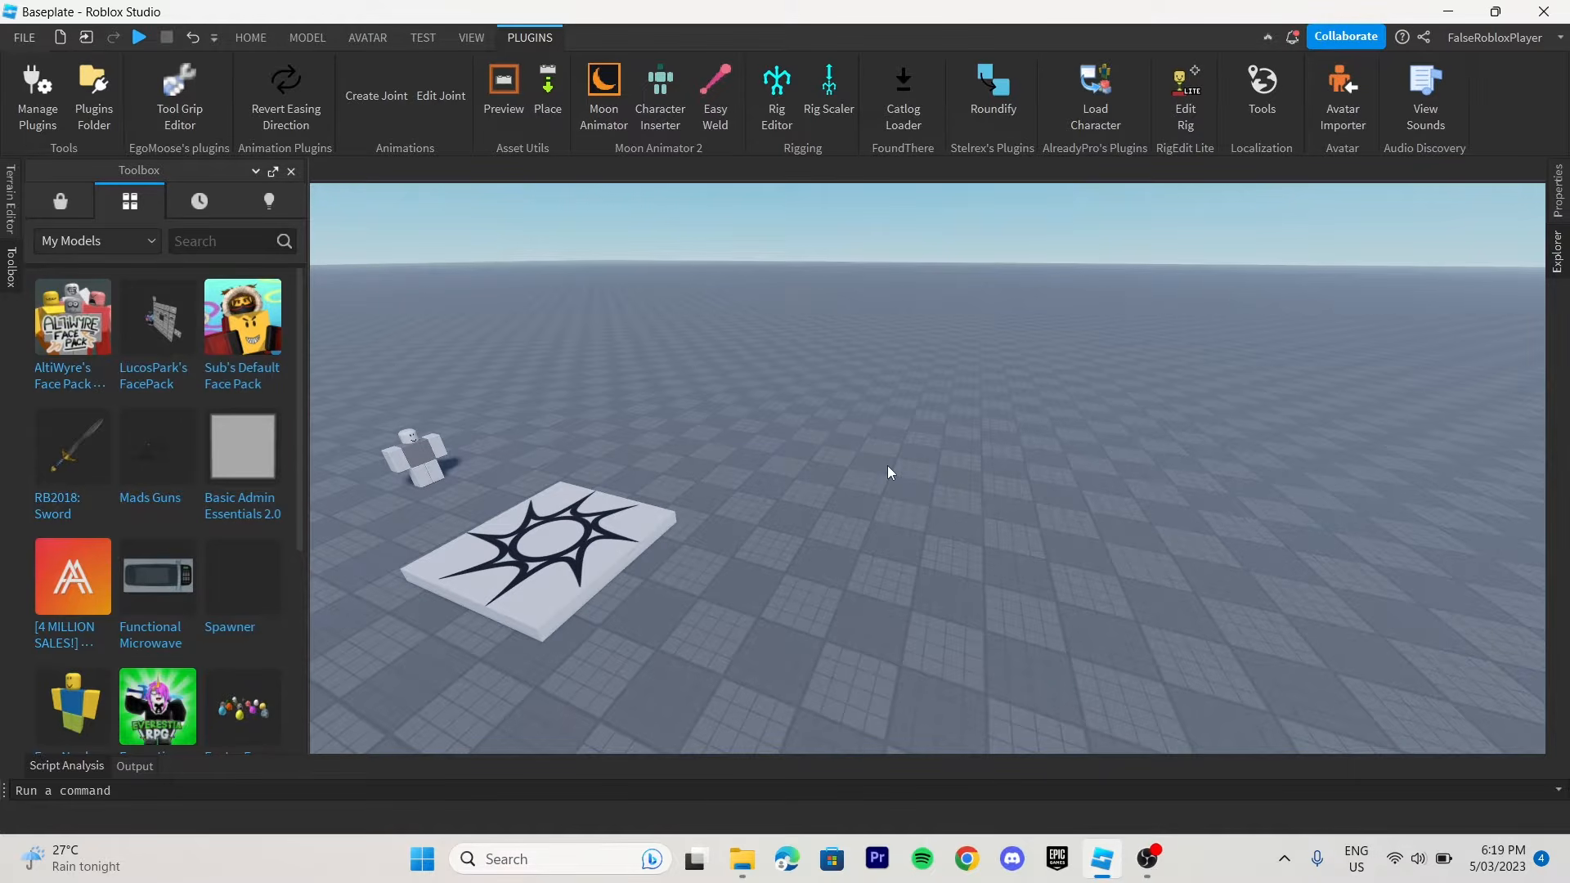
Step: Insert the Mads Guns model, accept its included scripts, and clear the selection
right_click_drag(890, 473, 775, 437)
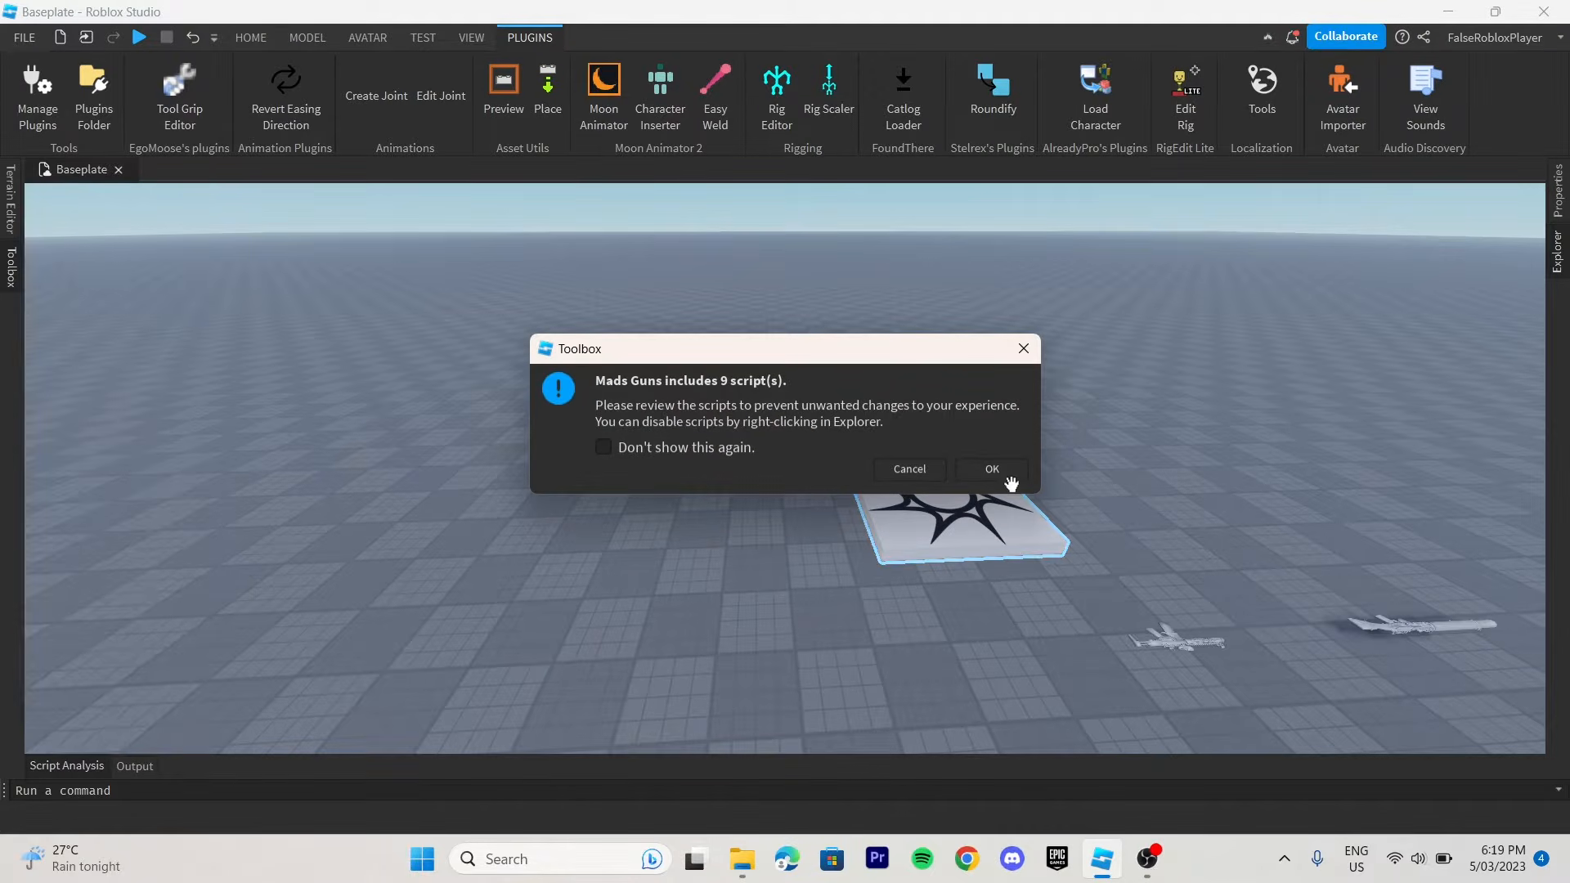
left_click(992, 469)
scroll(1006, 456, "up", 5)
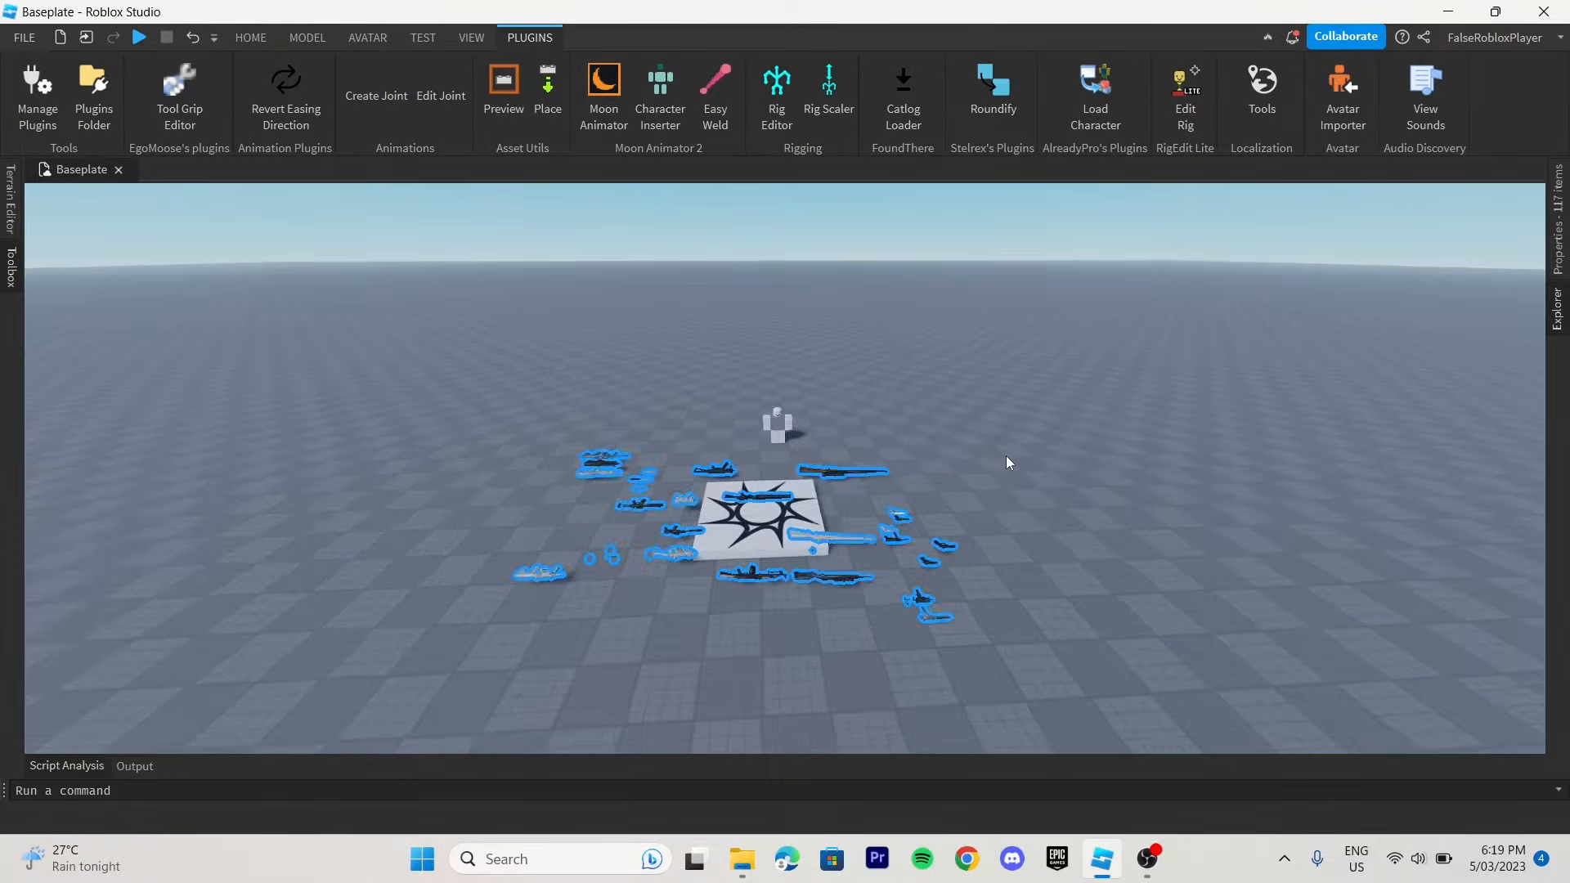
scroll(1006, 454, "up", 10)
left_click(1006, 456)
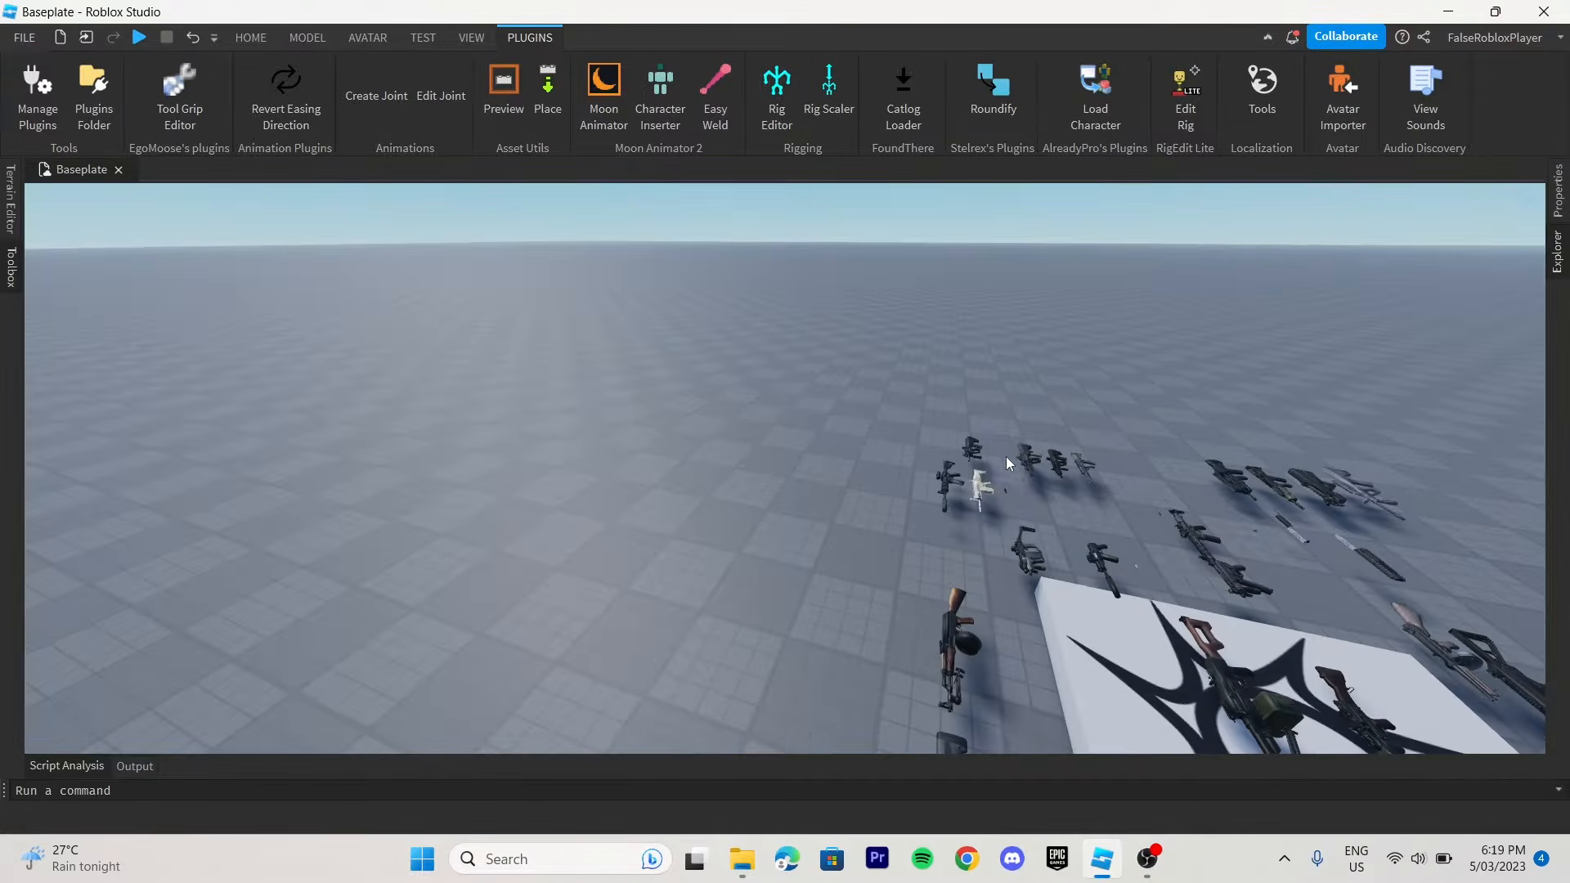
Step: Move the Raging bull gun revolver out of the weapon pack to an open area of the baseplate
scroll(1006, 456, "up", 10)
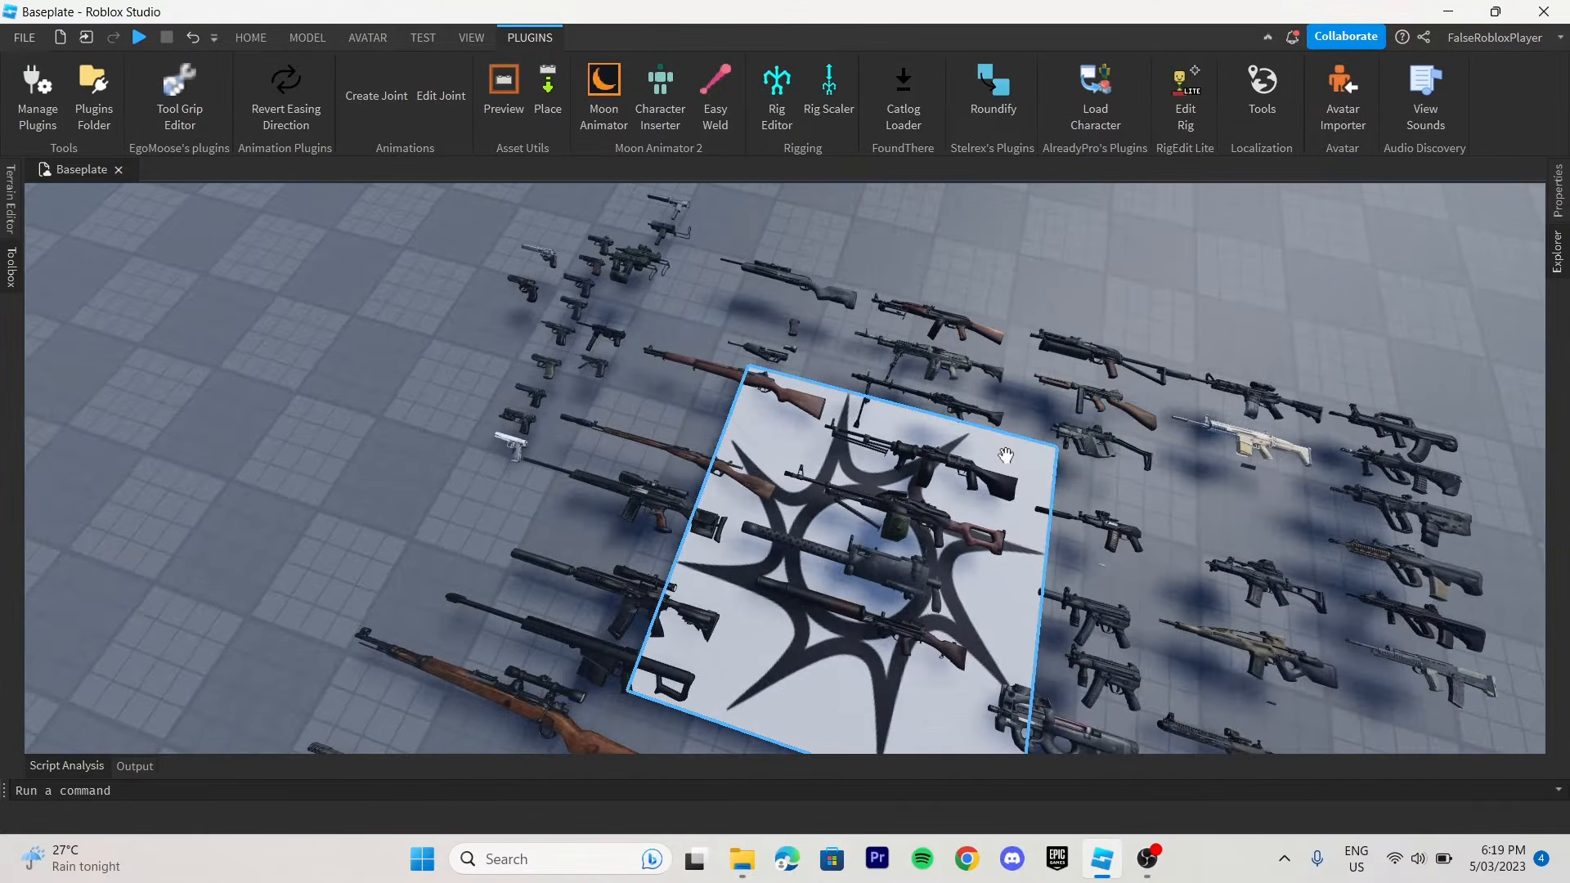
right_click_drag(1006, 456, 932, 450)
right_click_drag(612, 386, 612, 360)
scroll(612, 386, "up", 5)
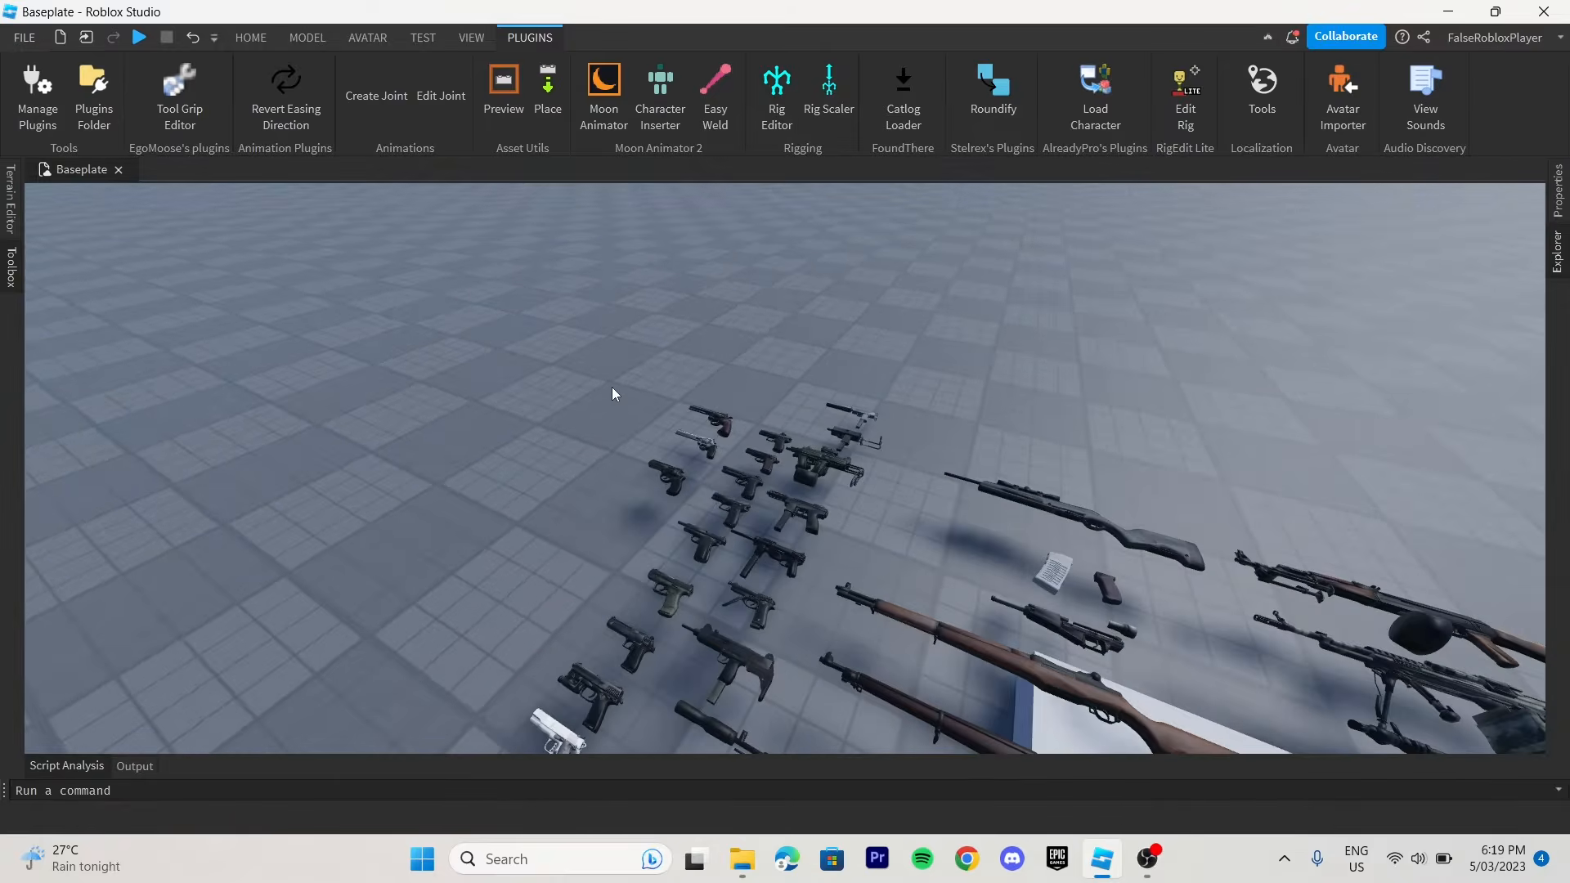
scroll(718, 439, "up", 3)
left_click_drag(717, 438, 517, 626)
scroll(576, 507, "down", 5)
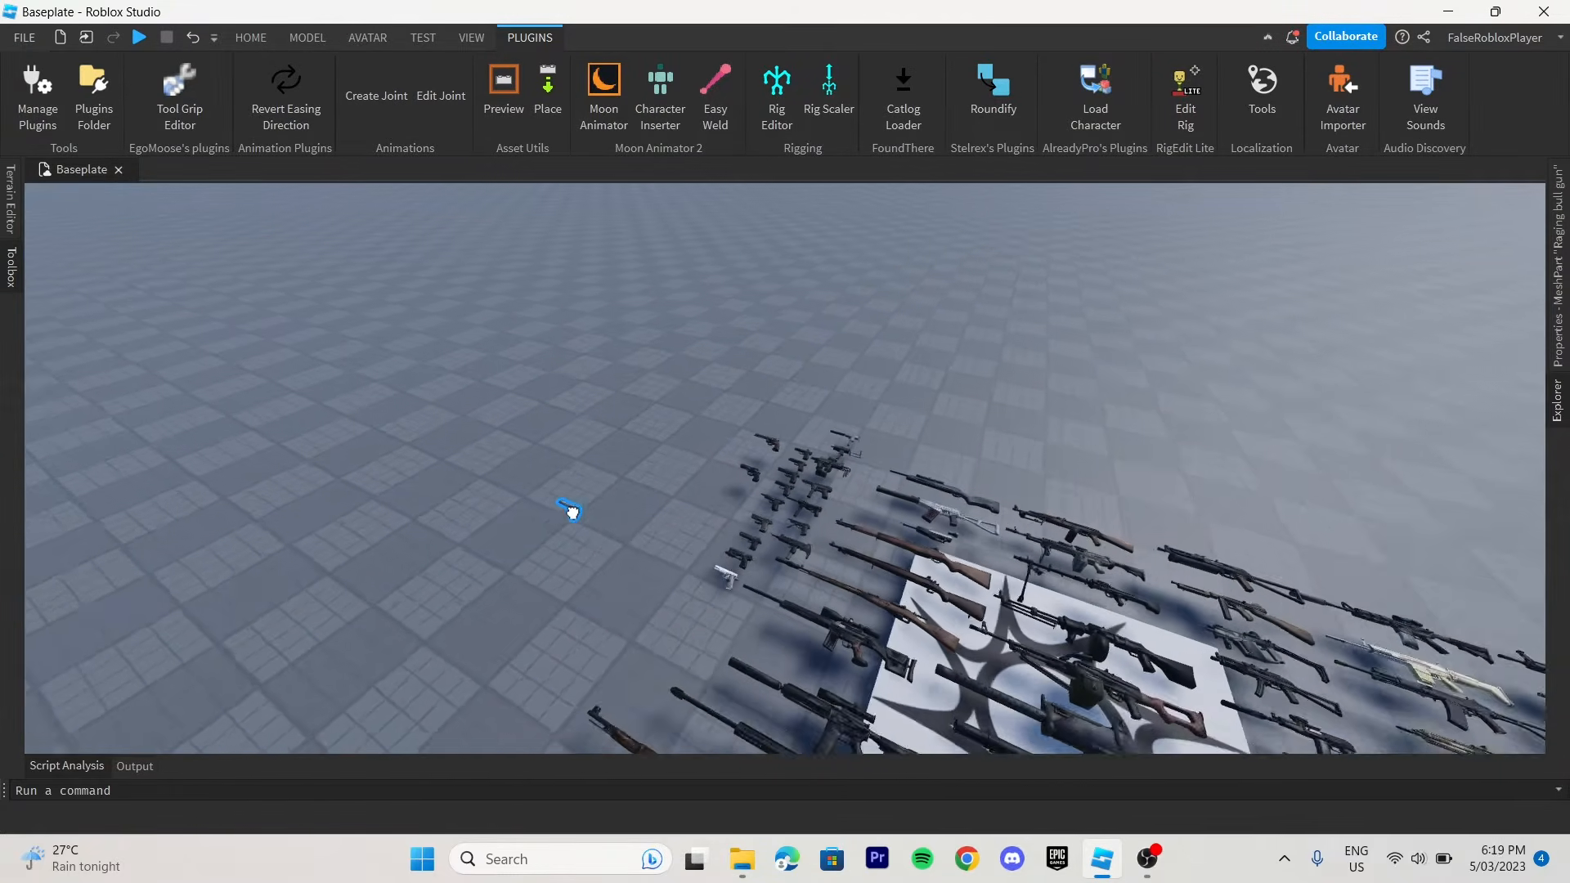
scroll(575, 515, "down", 10)
right_click_drag(516, 626, 516, 650)
scroll(518, 626, "down", 4)
left_click_drag(517, 626, 518, 625)
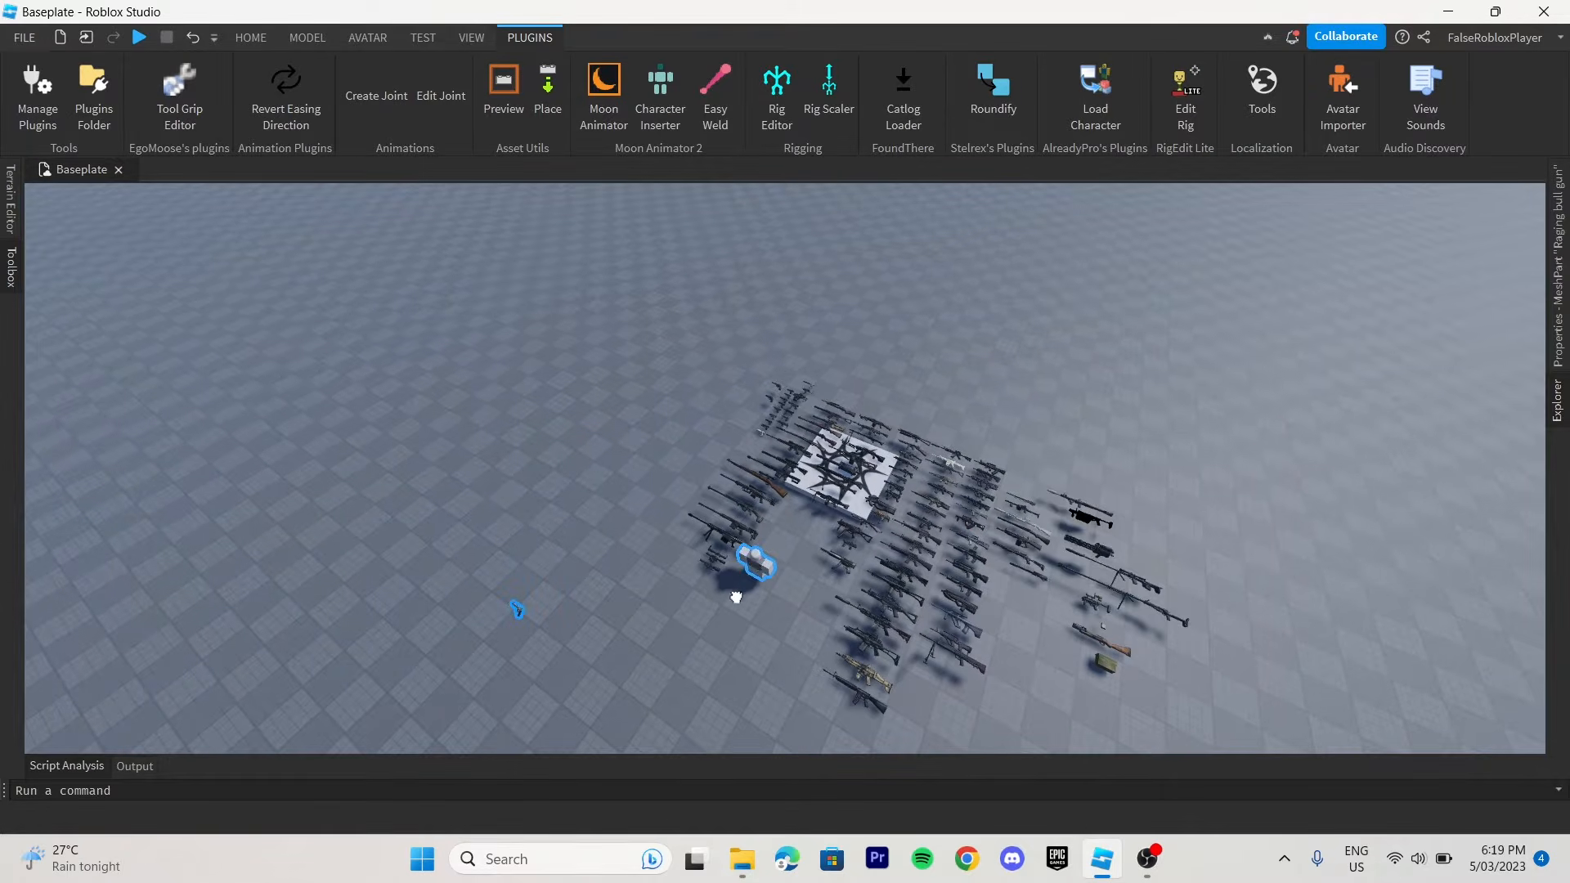
Step: Move the R6 rig clear of the weapons and delete all the other guns together with the spawn pad
left_click_drag(736, 598, 633, 662)
left_click_drag(753, 287, 1145, 720)
key("Delete")
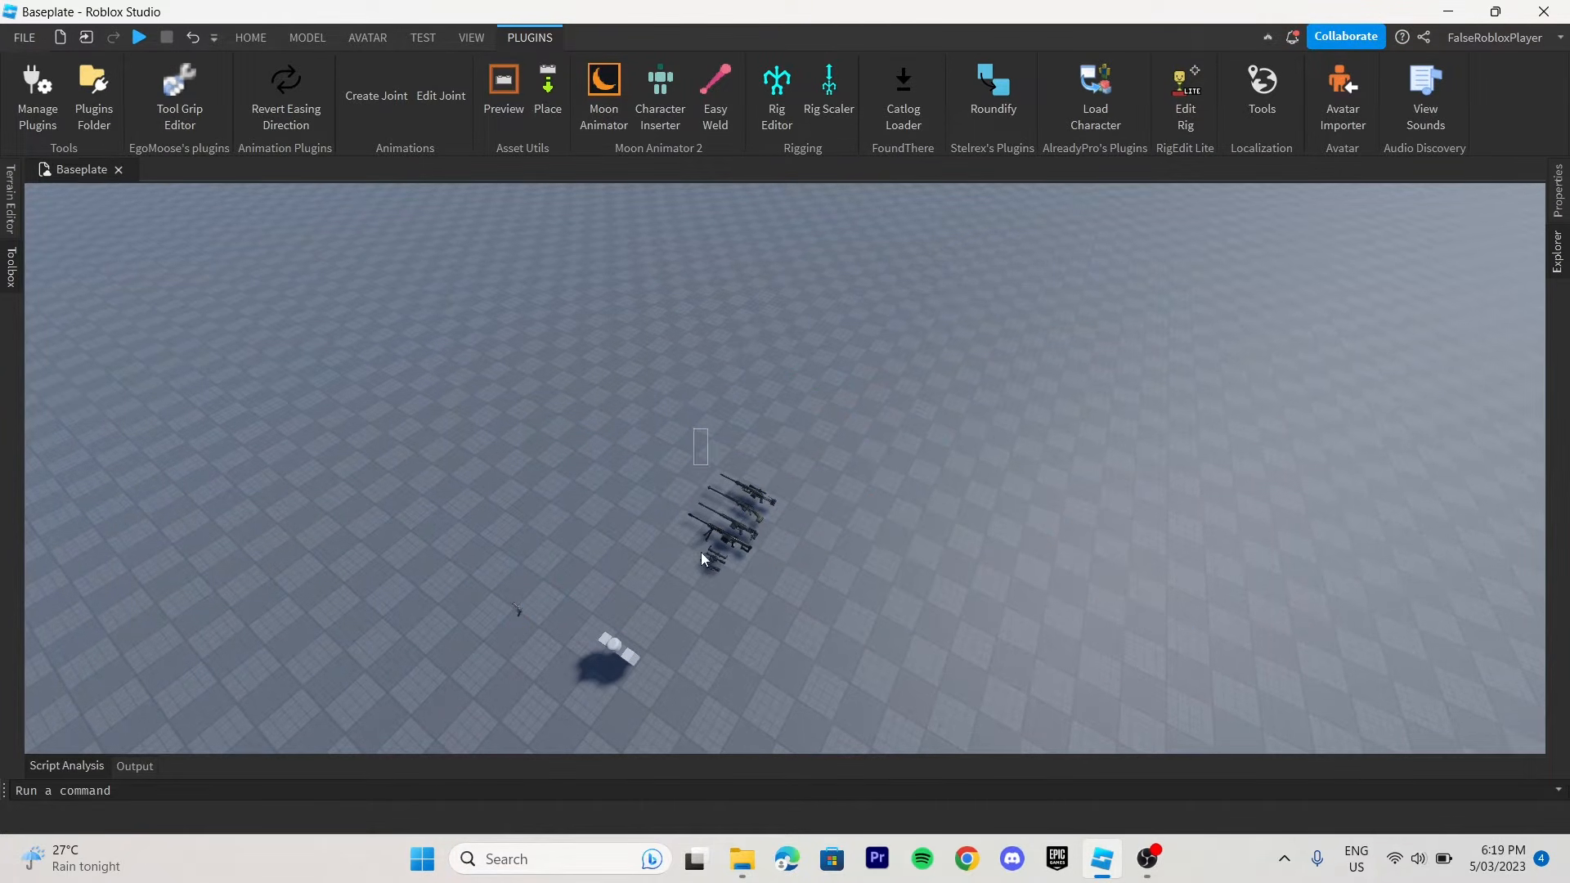
key("Delete")
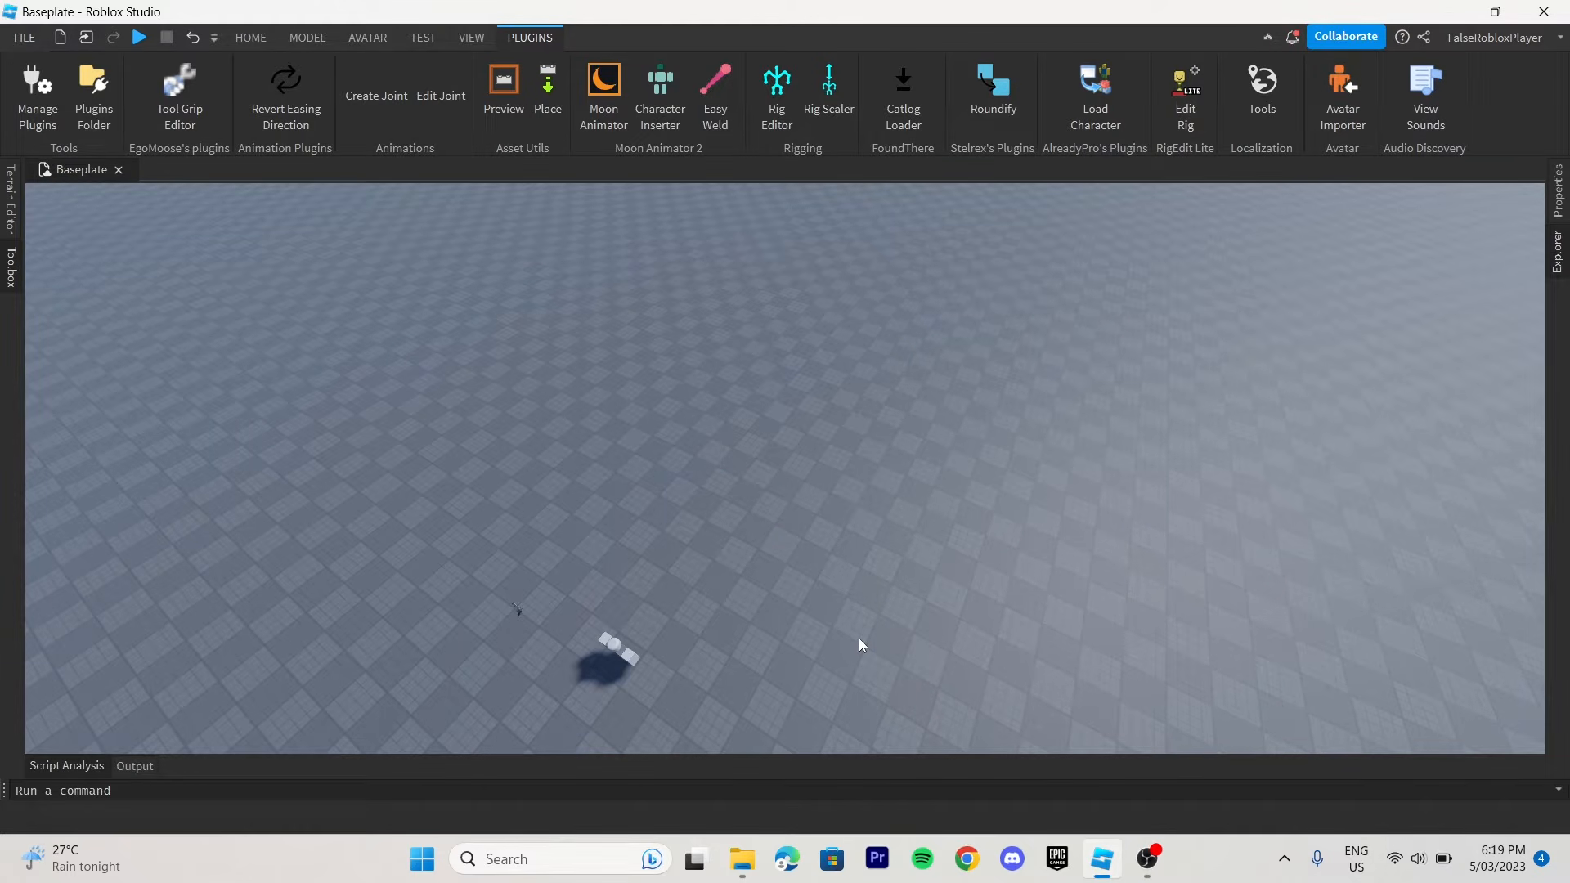
Step: Place the Raging bull gun on the floor in front of the R6 rig
key("w")
right_click_drag(877, 598, 876, 596)
key("a")
key("w")
key("s")
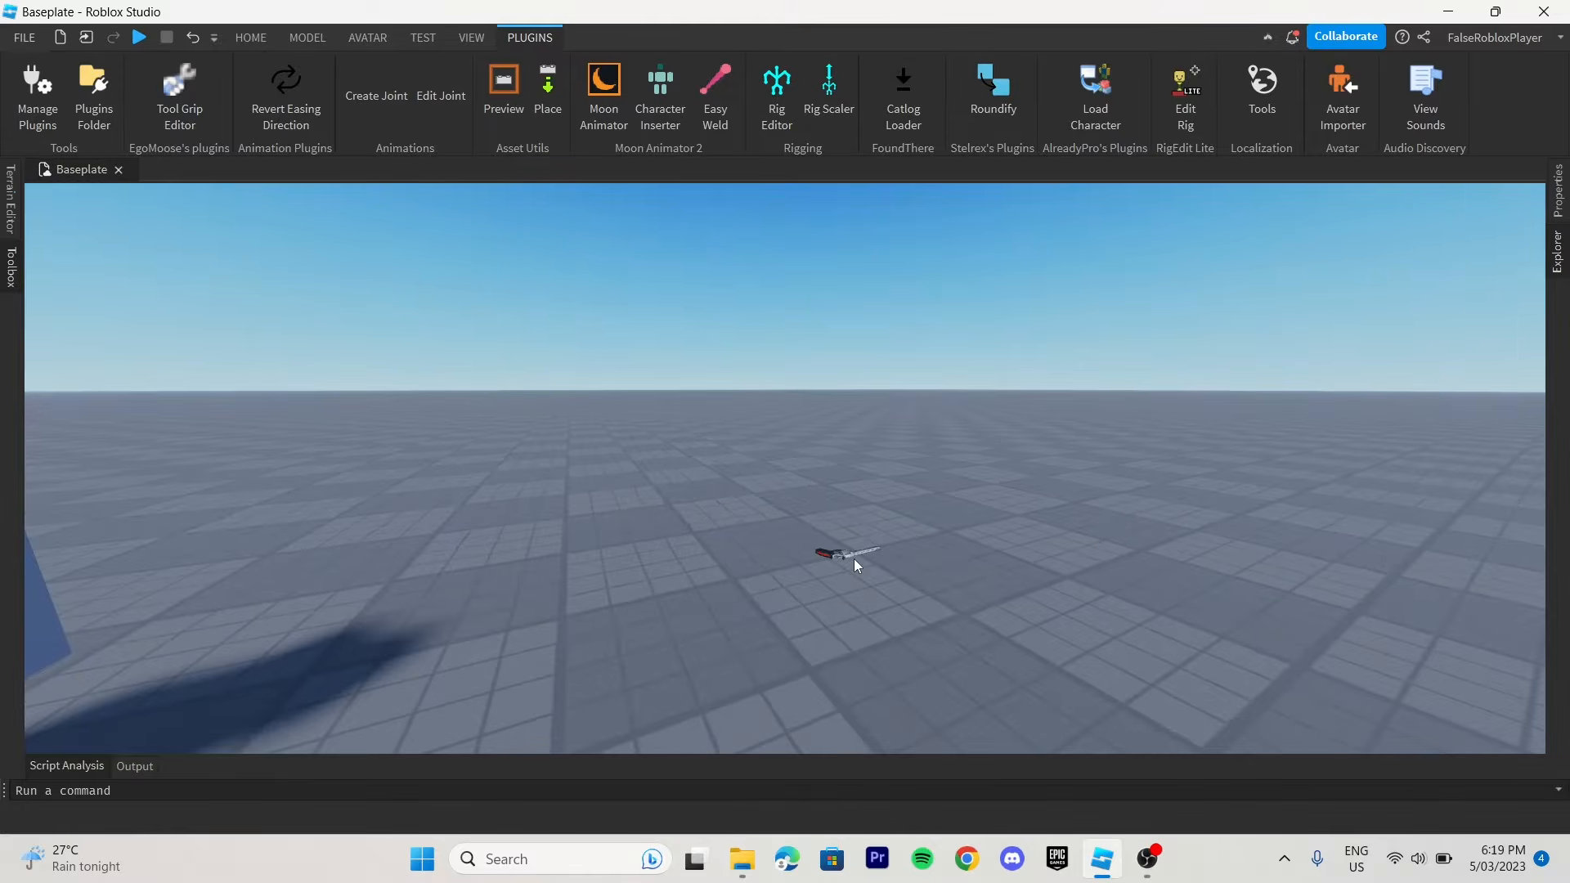
key("a")
key("s")
left_click_drag(848, 553, 732, 687)
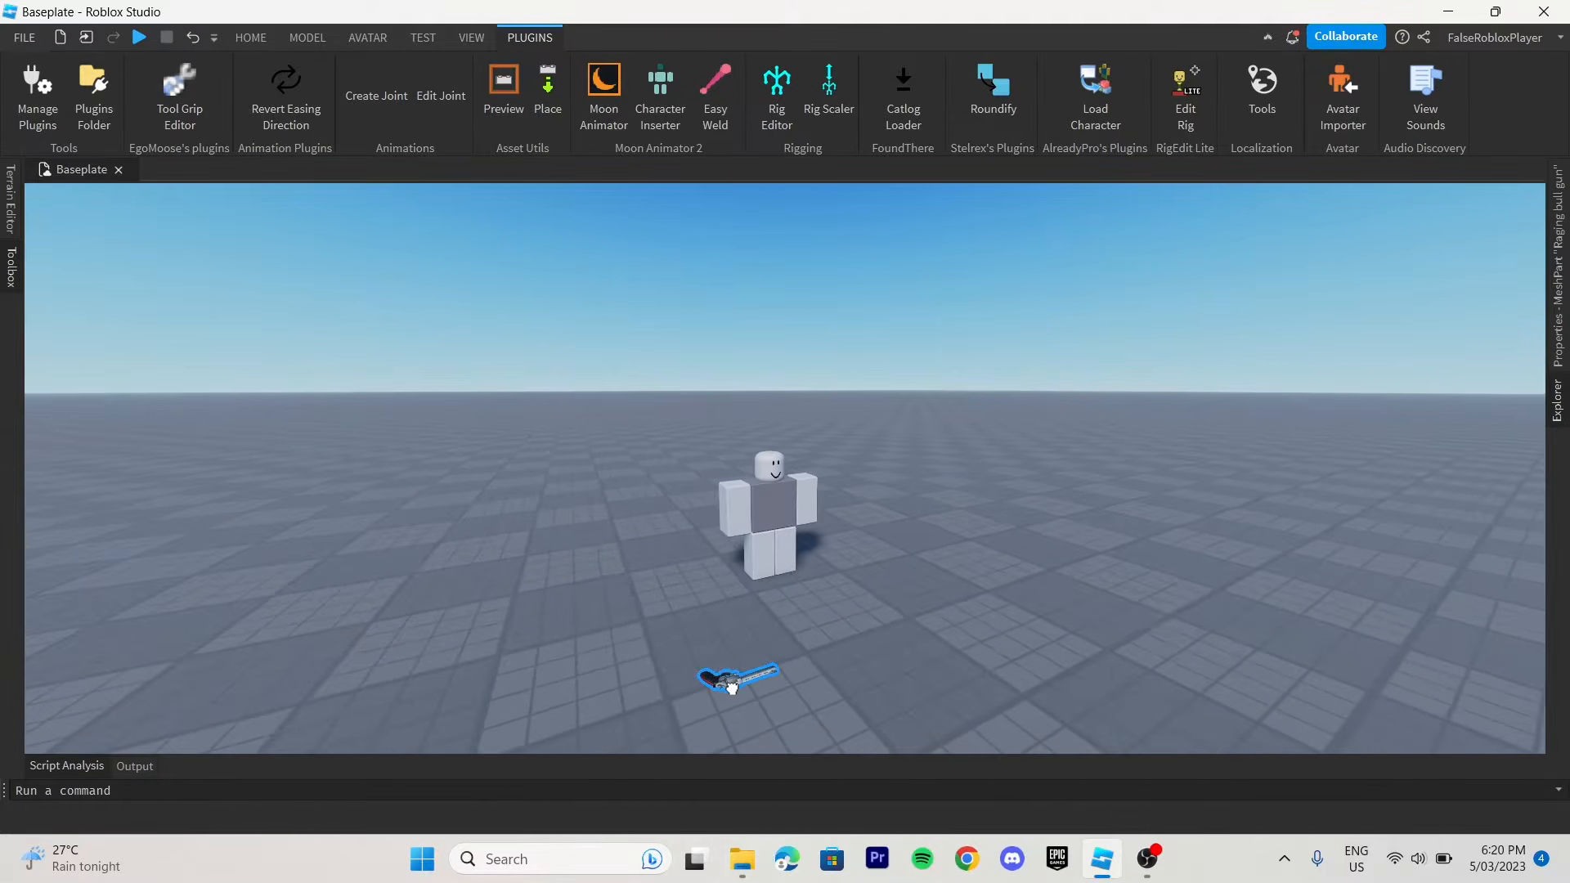
Step: Rotate the Raging bull gun in 45° increments until it stands upright facing forward, and raise it slightly off the floor
left_click(306, 37)
left_click(146, 86)
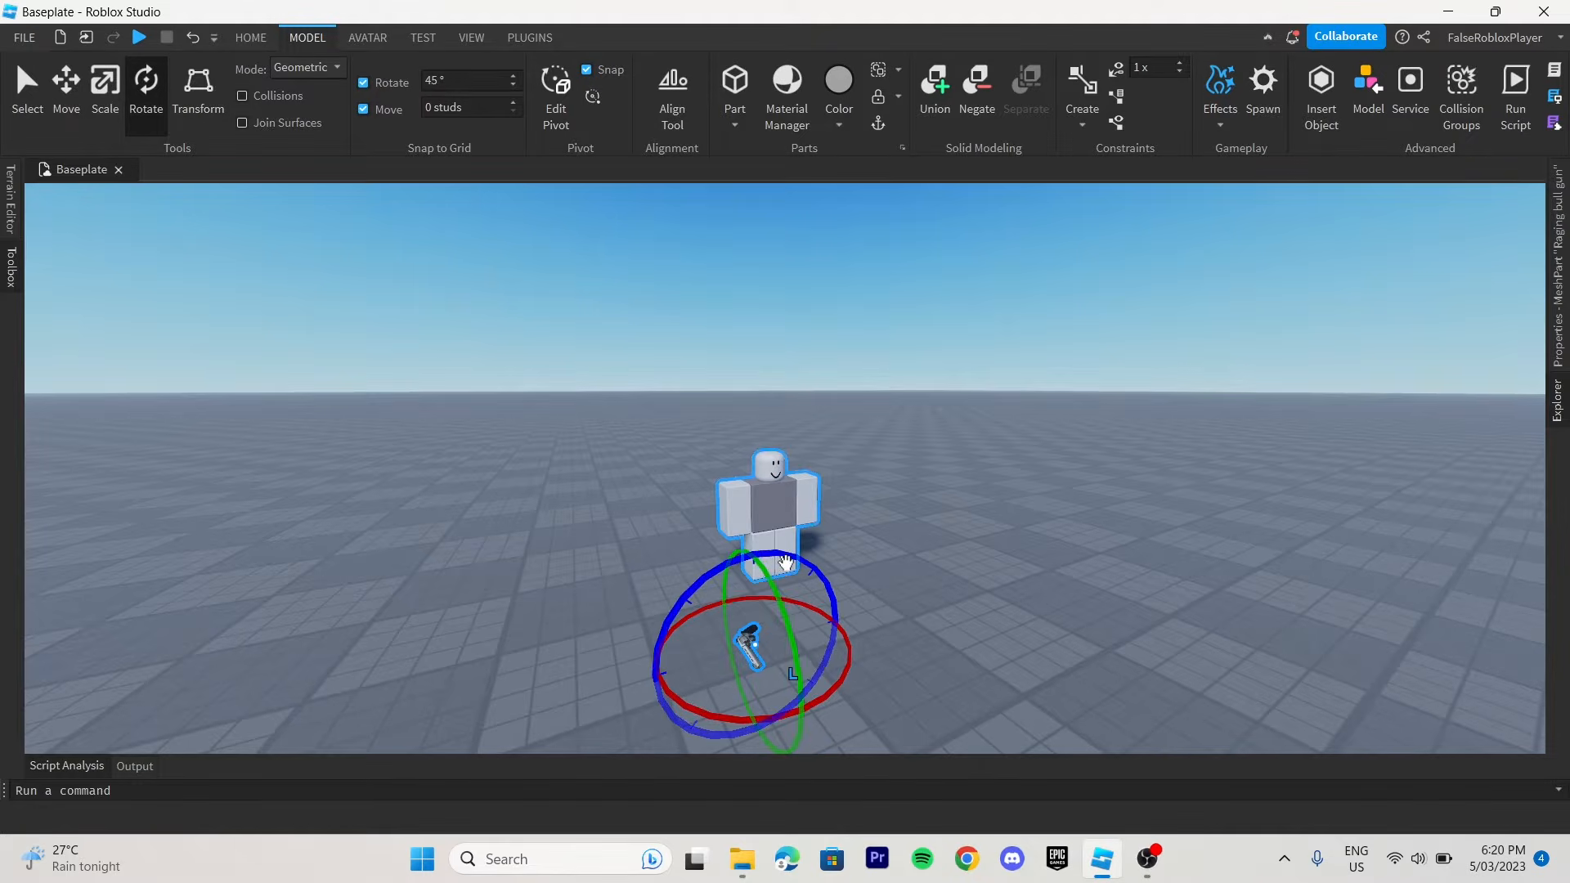
left_click_drag(786, 562, 830, 607)
left_click_drag(823, 661, 821, 664)
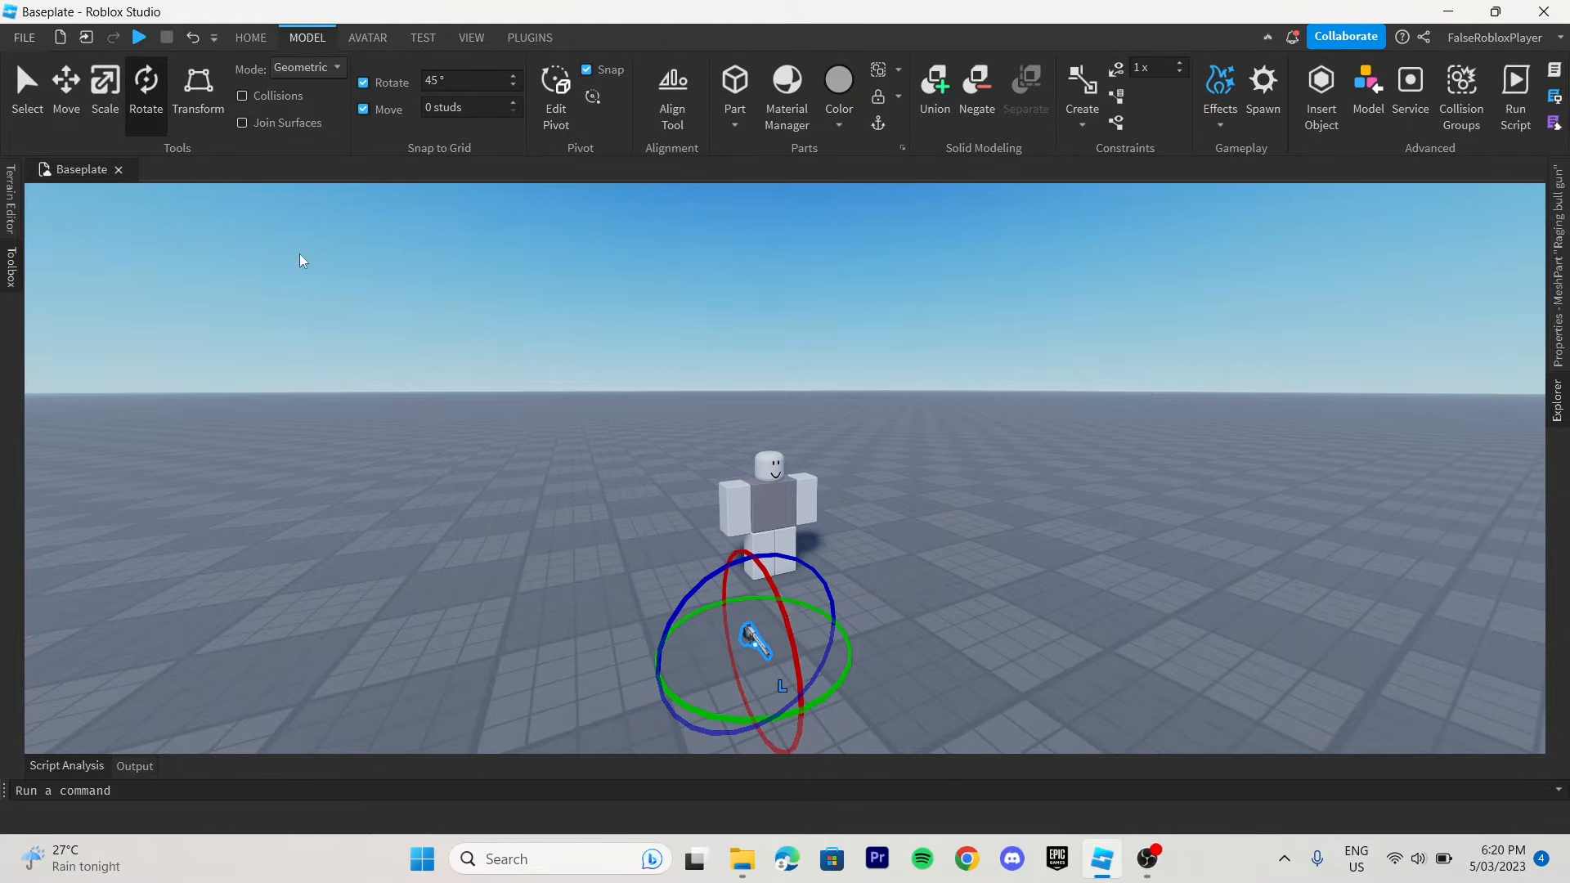
key("ctrl+2")
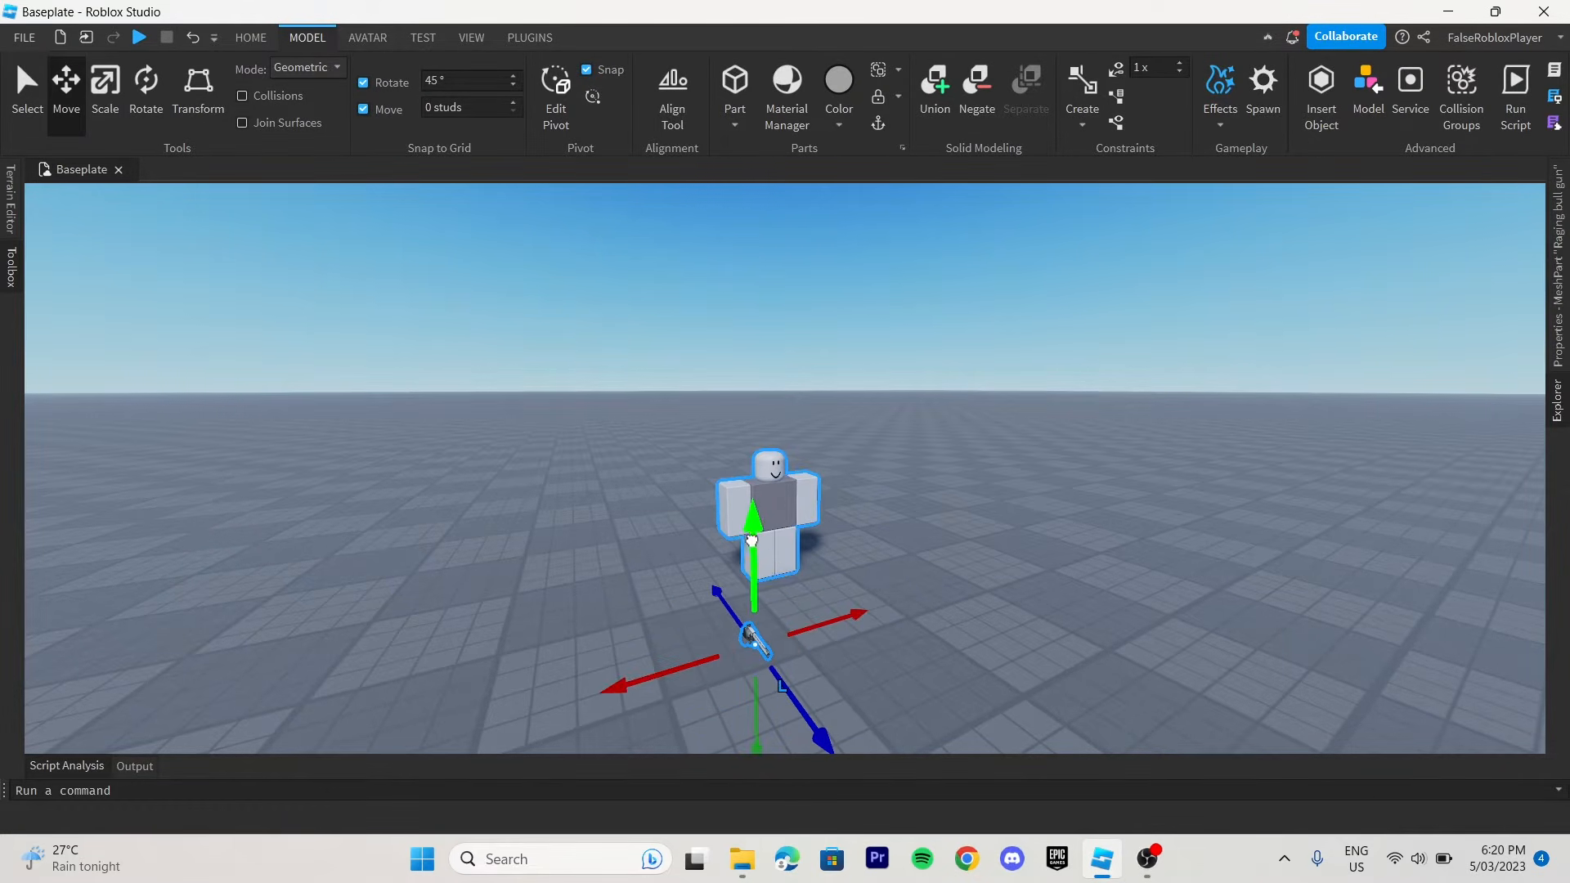
left_click_drag(751, 539, 750, 512)
left_click(887, 507)
right_click_drag(887, 507, 871, 480)
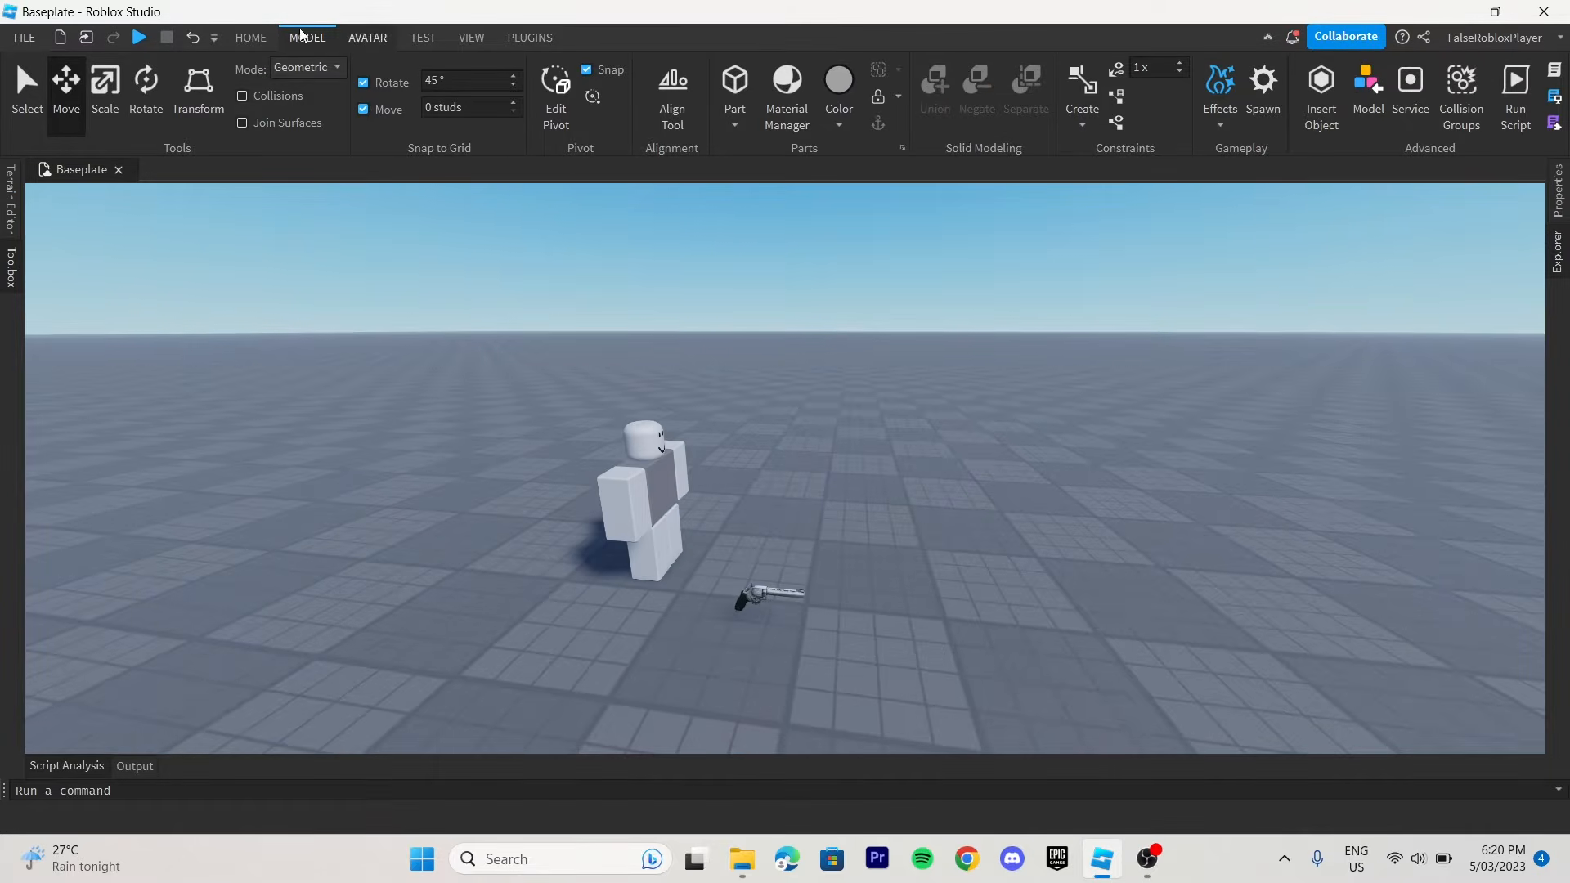
Step: Insert a block part over the Raging bull gun and adjust its length and height around the gun
left_click(736, 87)
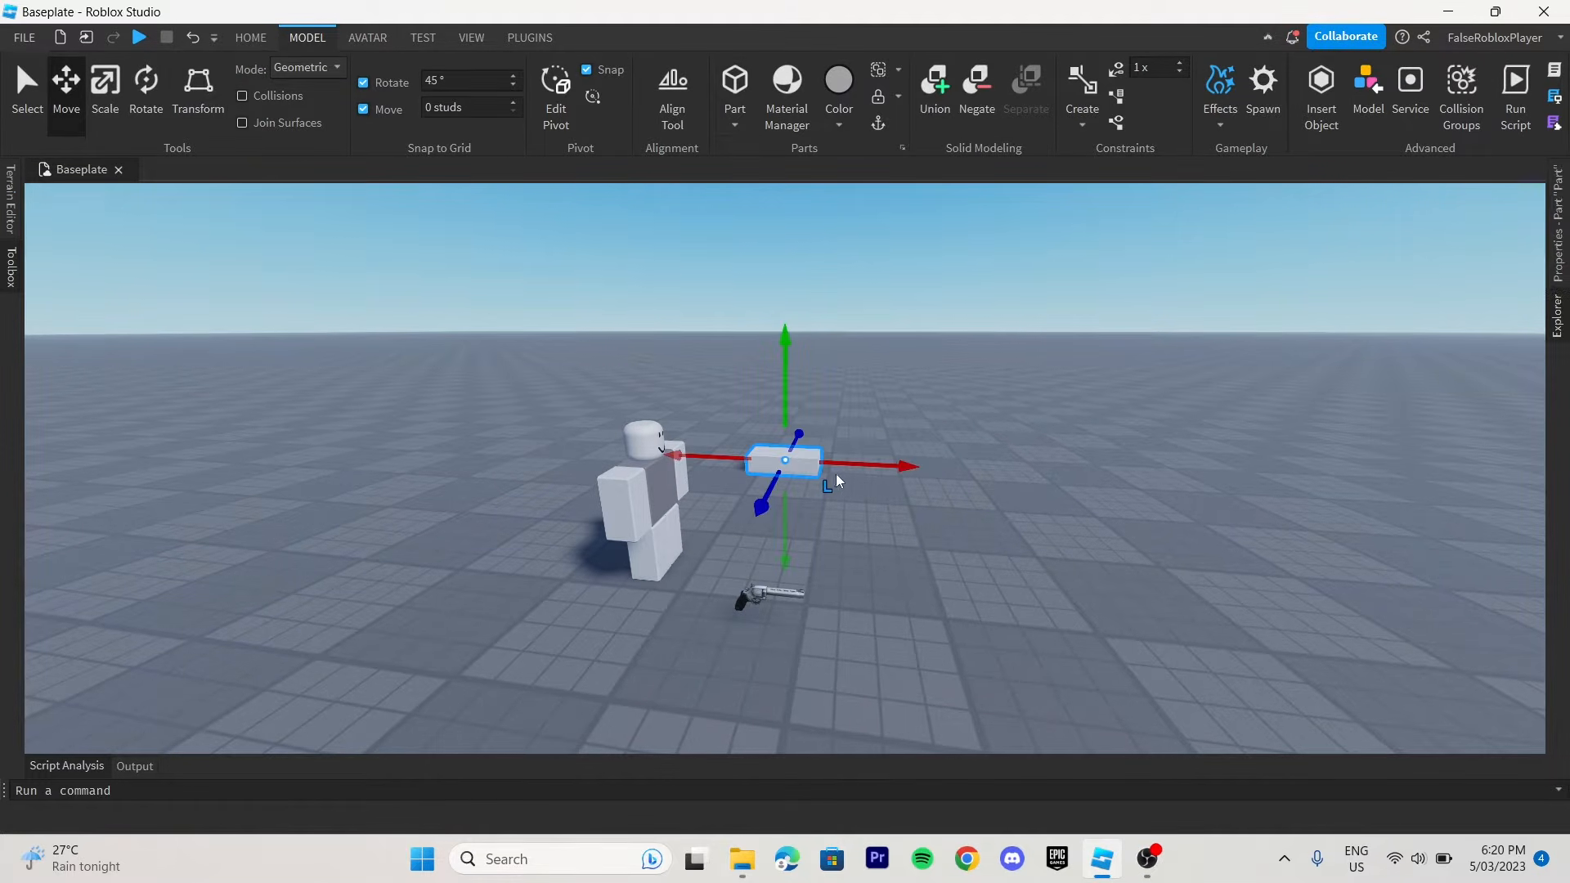
left_click_drag(800, 470, 806, 641)
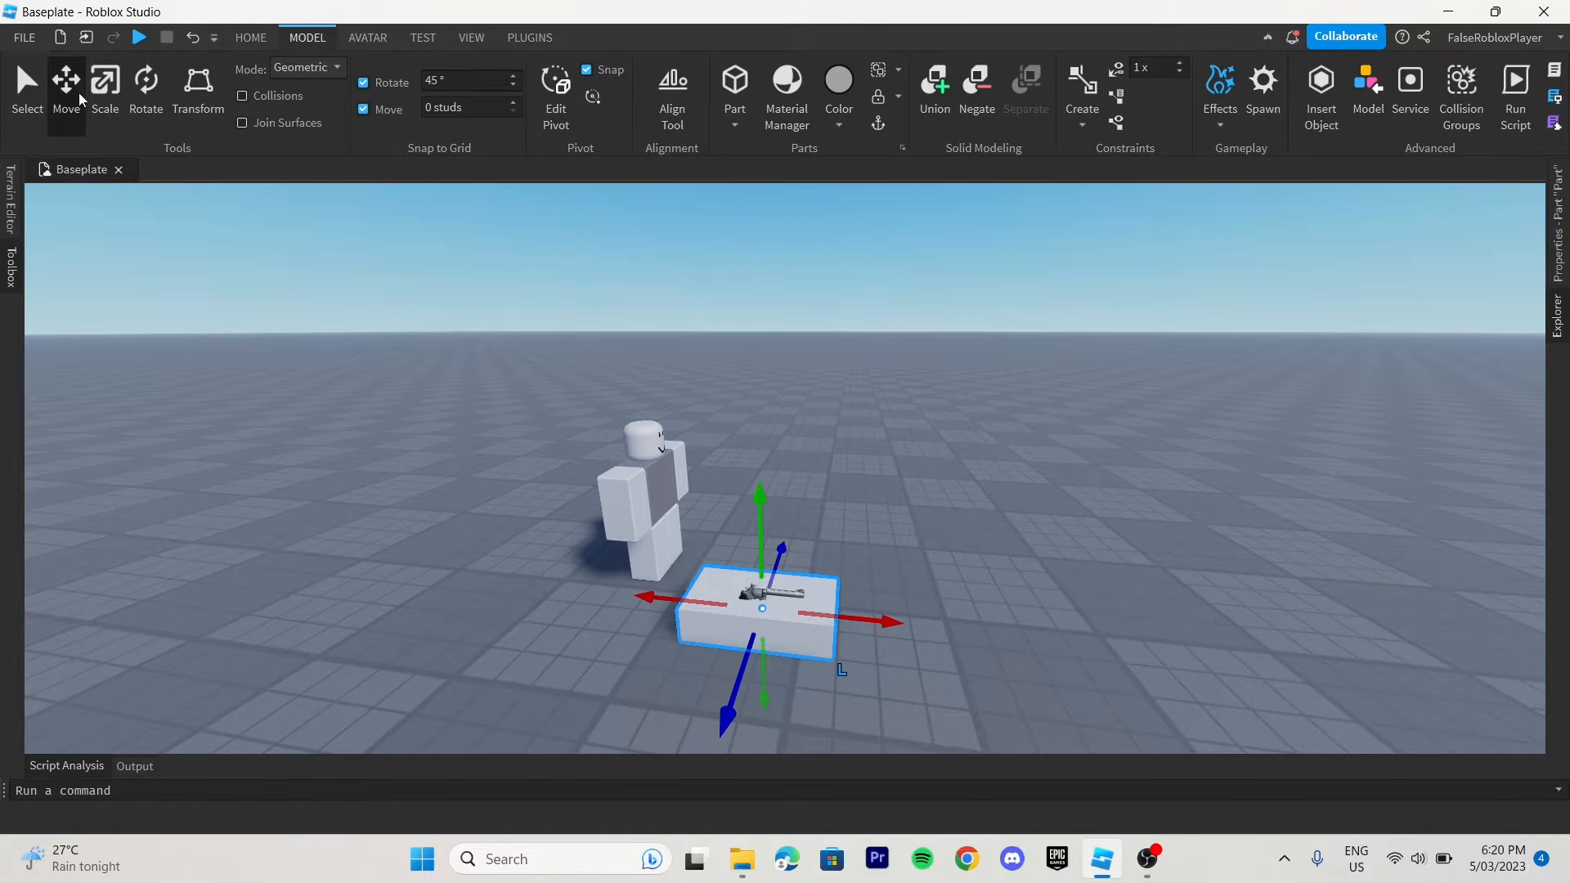
left_click(136, 115)
left_click_drag(868, 623, 875, 623)
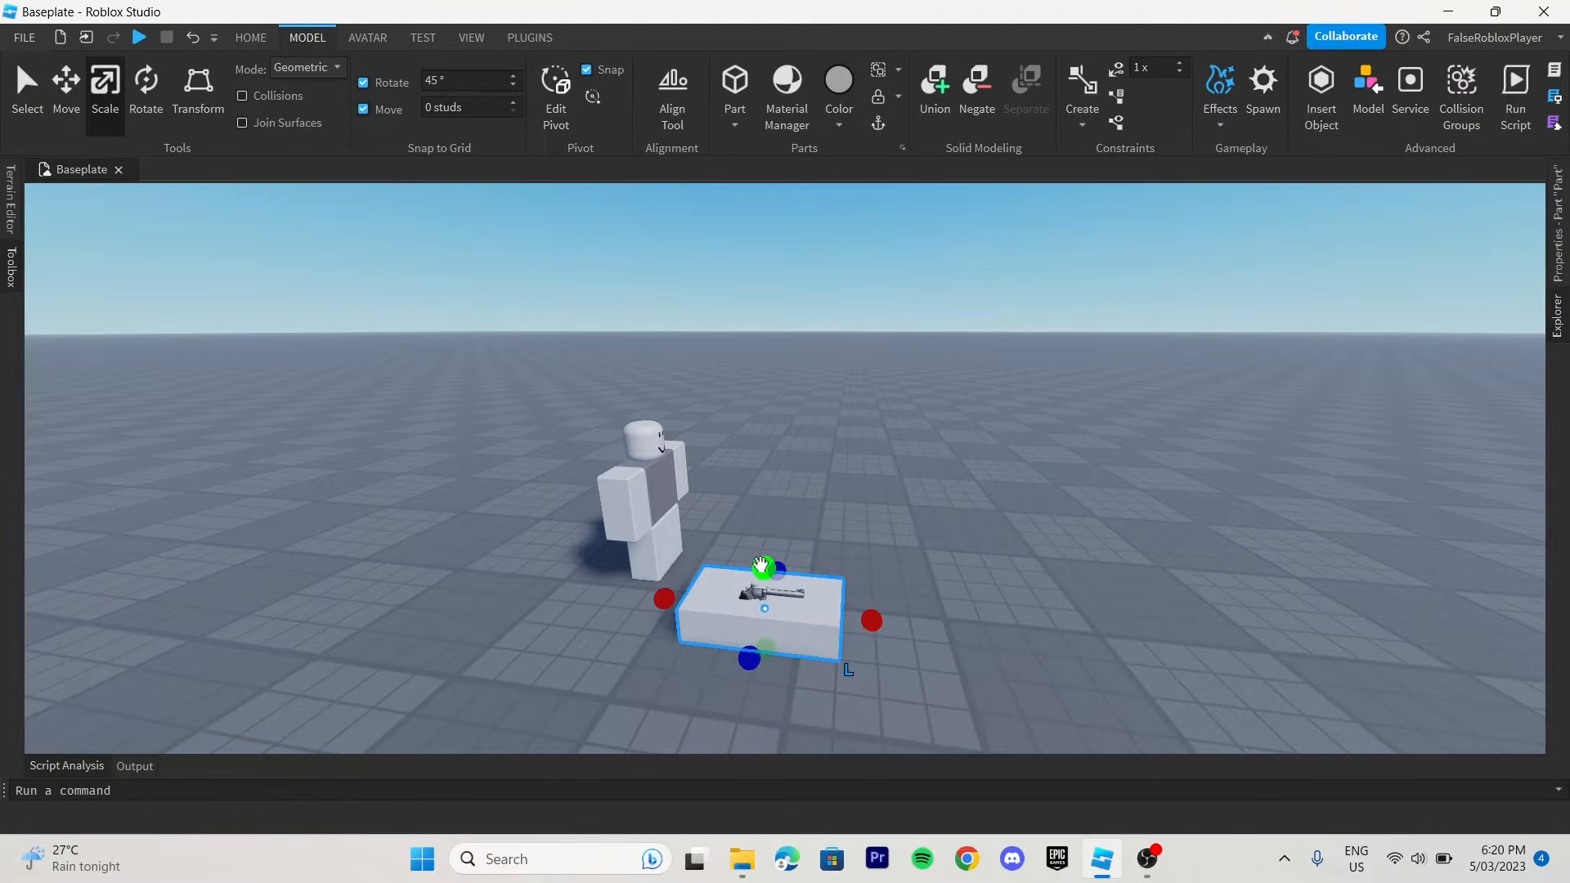
left_click_drag(762, 561, 761, 554)
Step: Scale the block down to a thin plate enclosing the gun, about 1.9 × 0.799 × 0.197 studs
key("w")
key("d")
right_click_drag(762, 553, 757, 555)
left_click_drag(721, 527, 572, 587)
left_click_drag(679, 675, 661, 635)
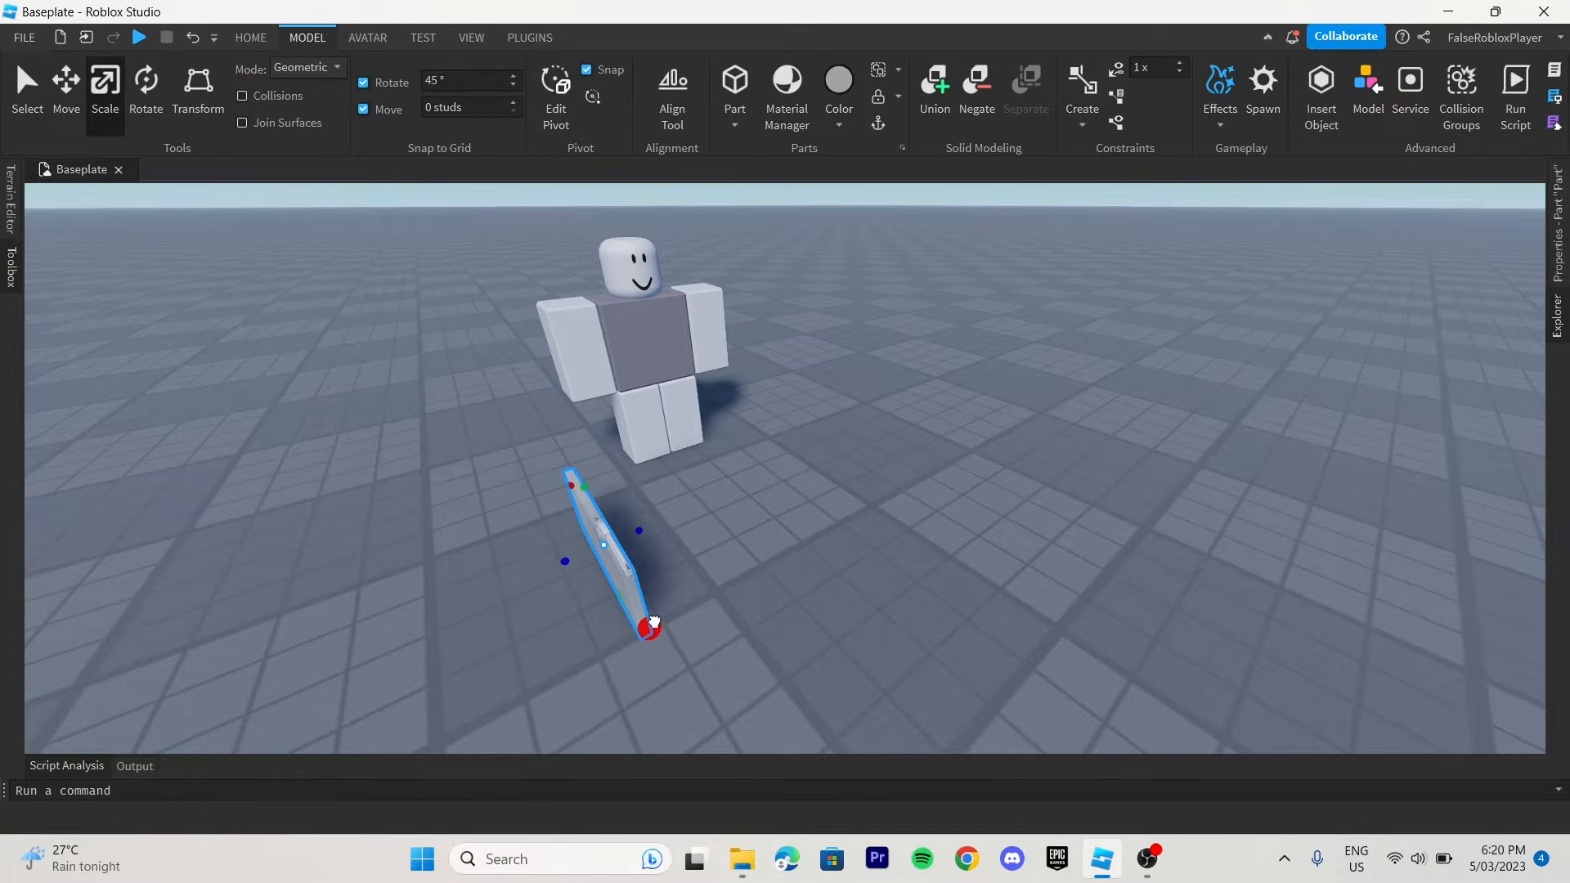
right_click_drag(654, 623, 582, 506)
left_click_drag(590, 548, 744, 564)
right_click_drag(907, 456, 911, 455)
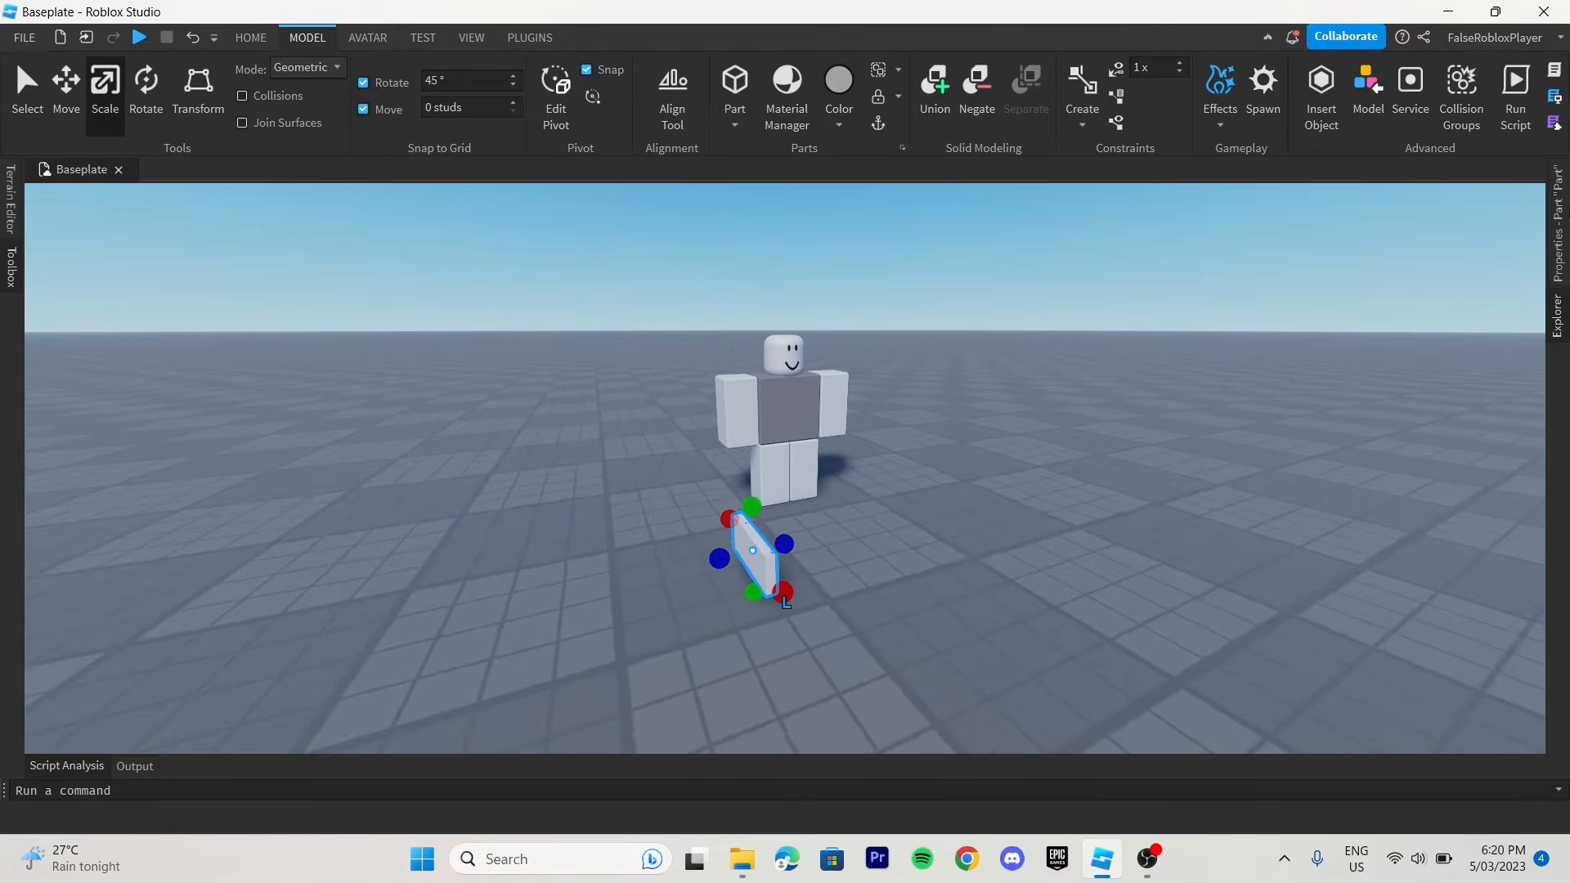
Step: Rename the block part as Handle
left_click(1558, 225)
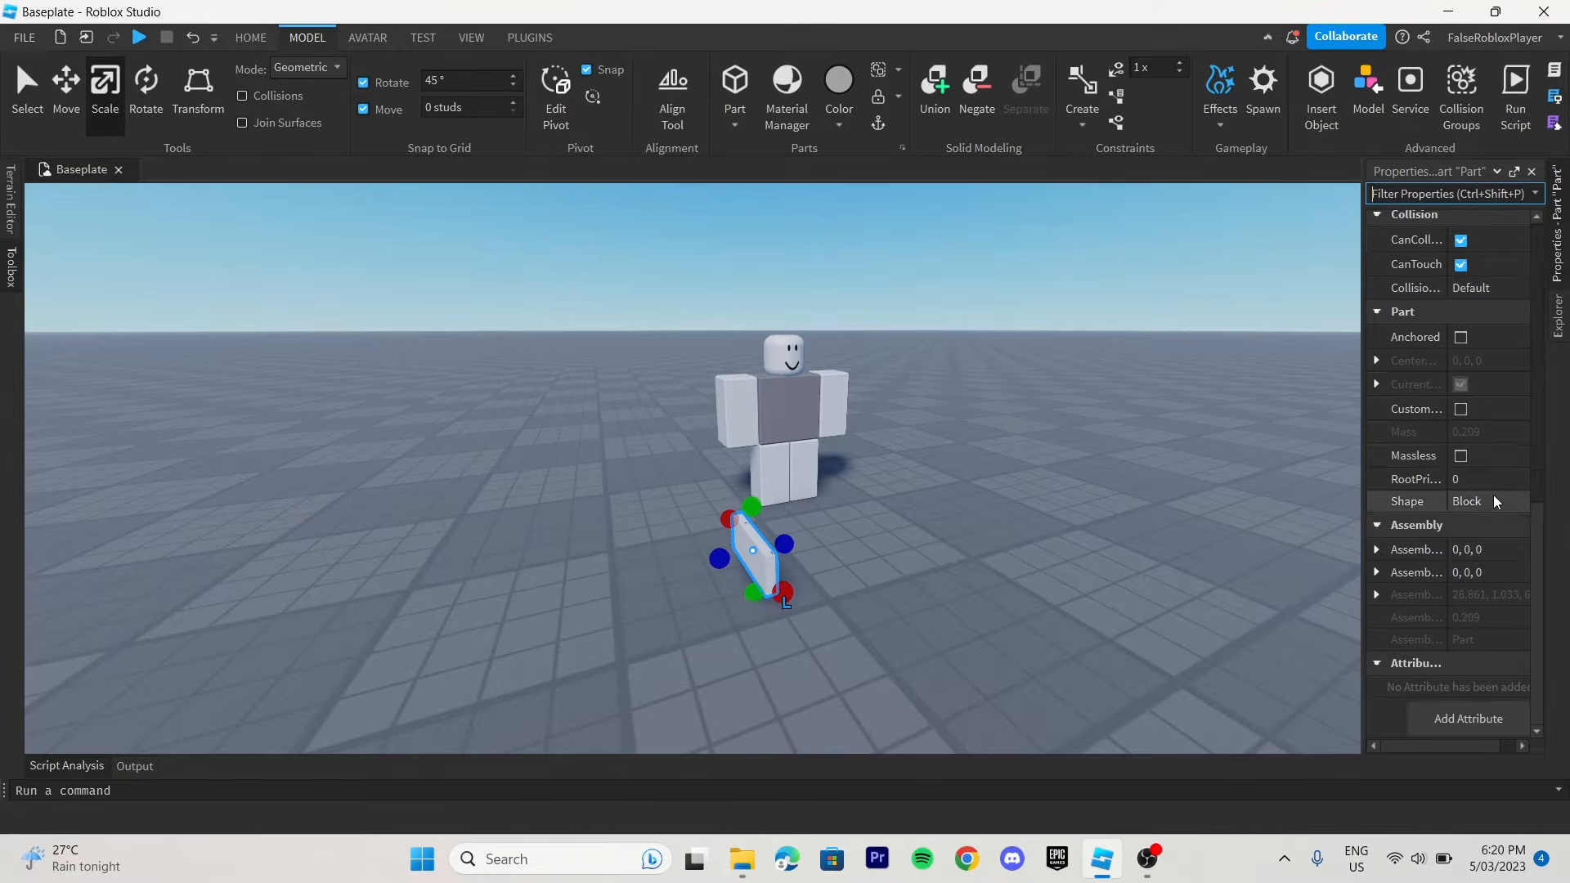
scroll(1441, 282, "up", 5)
scroll(1441, 282, "up", 1)
left_click(1491, 338)
key("BackSpace")
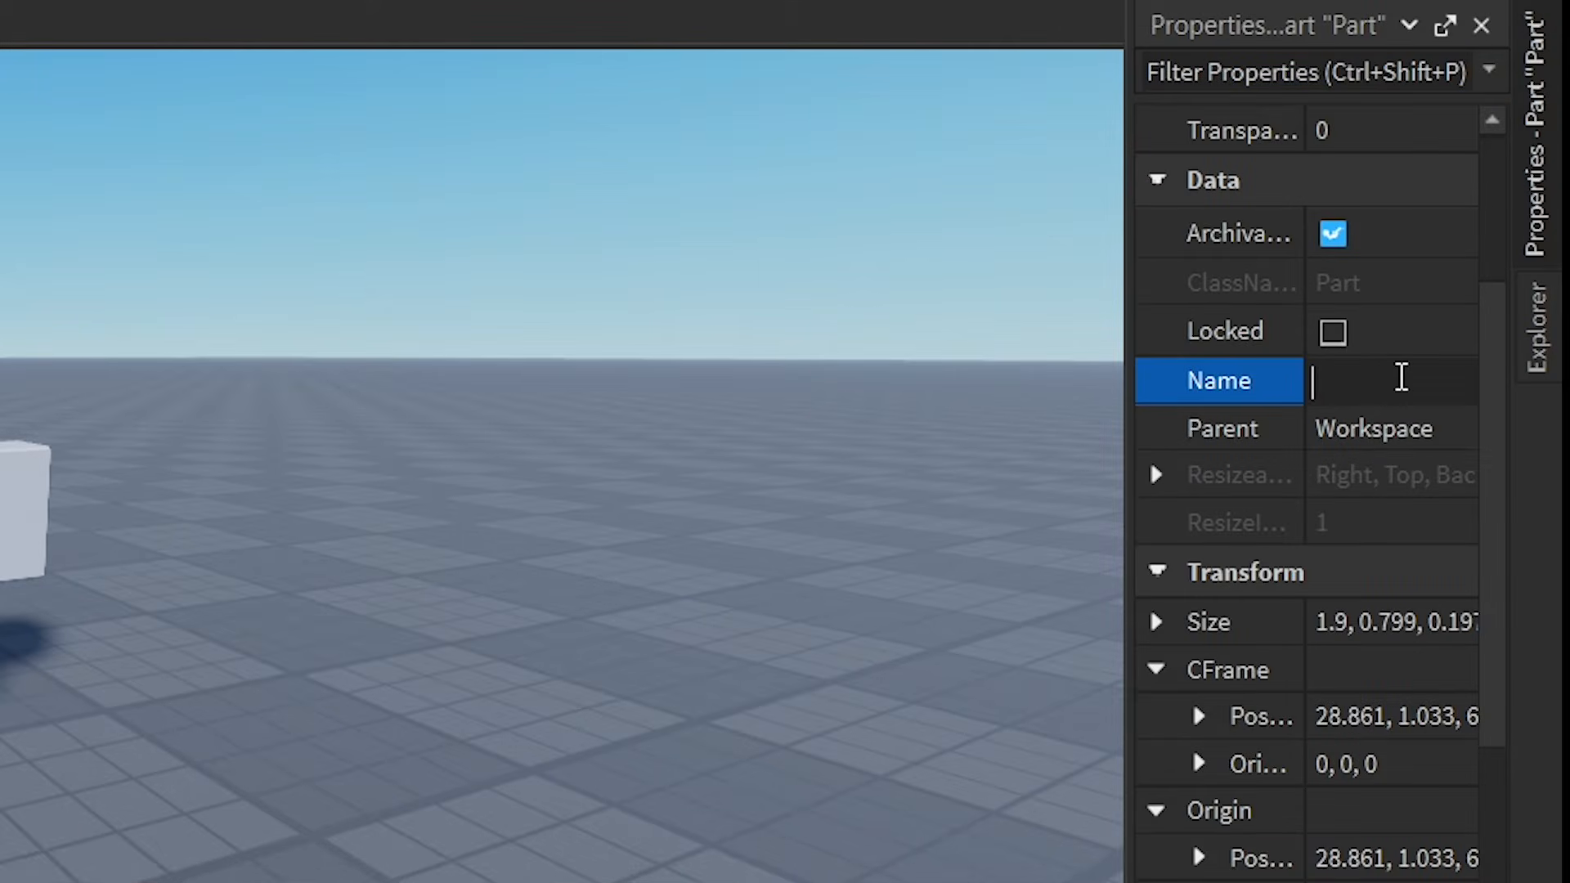
type("Handle")
key("Return")
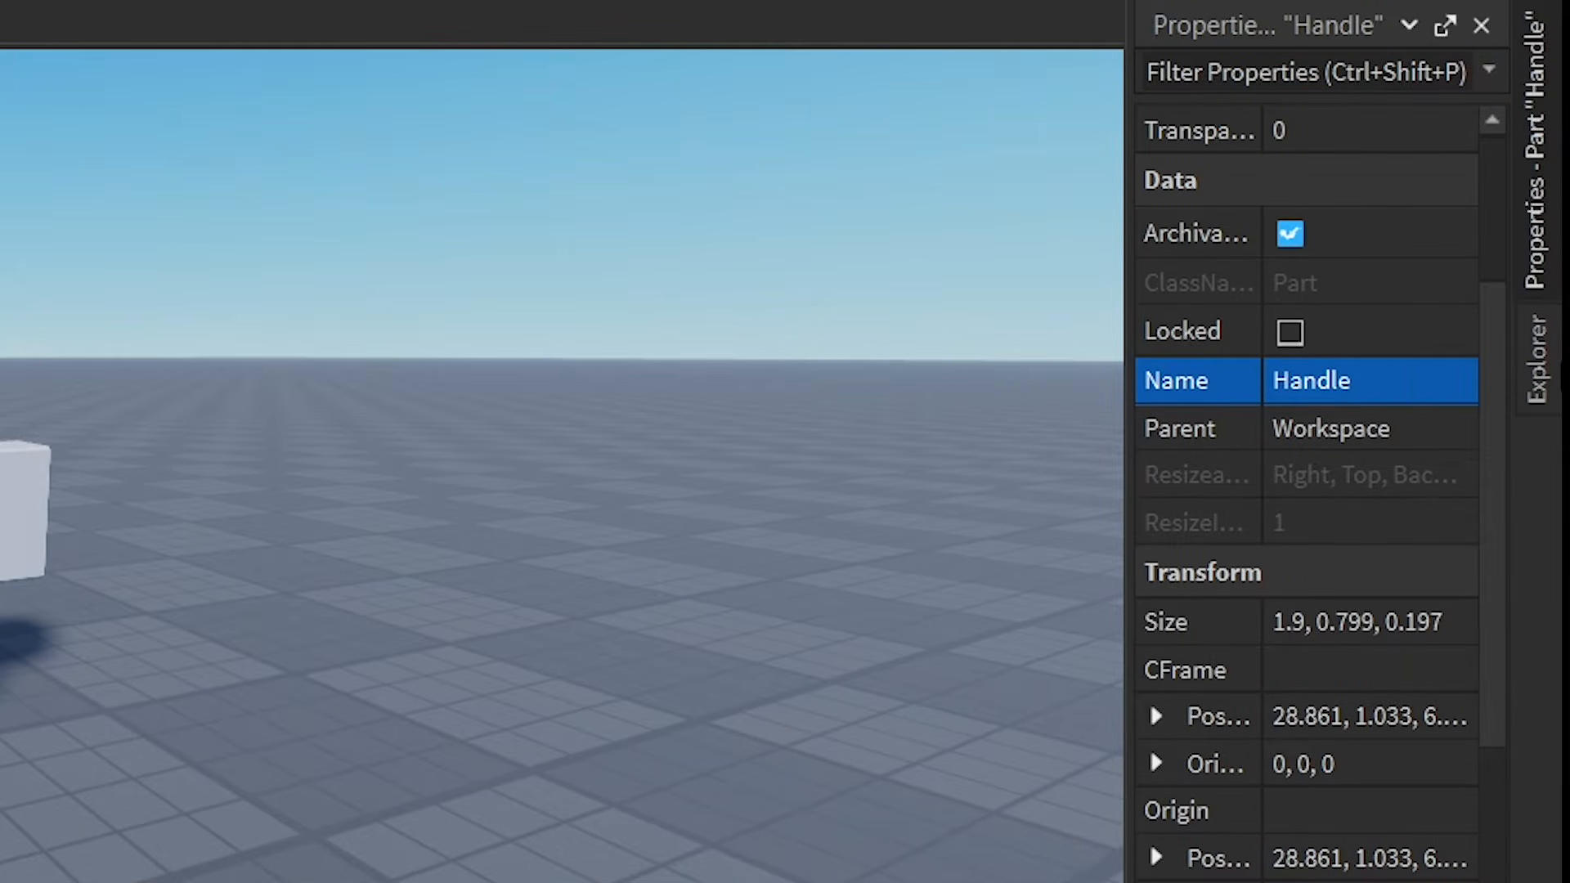
Step: Parent Handle under the Raging bull gun mesh and group that mesh into a model
left_click(1537, 360)
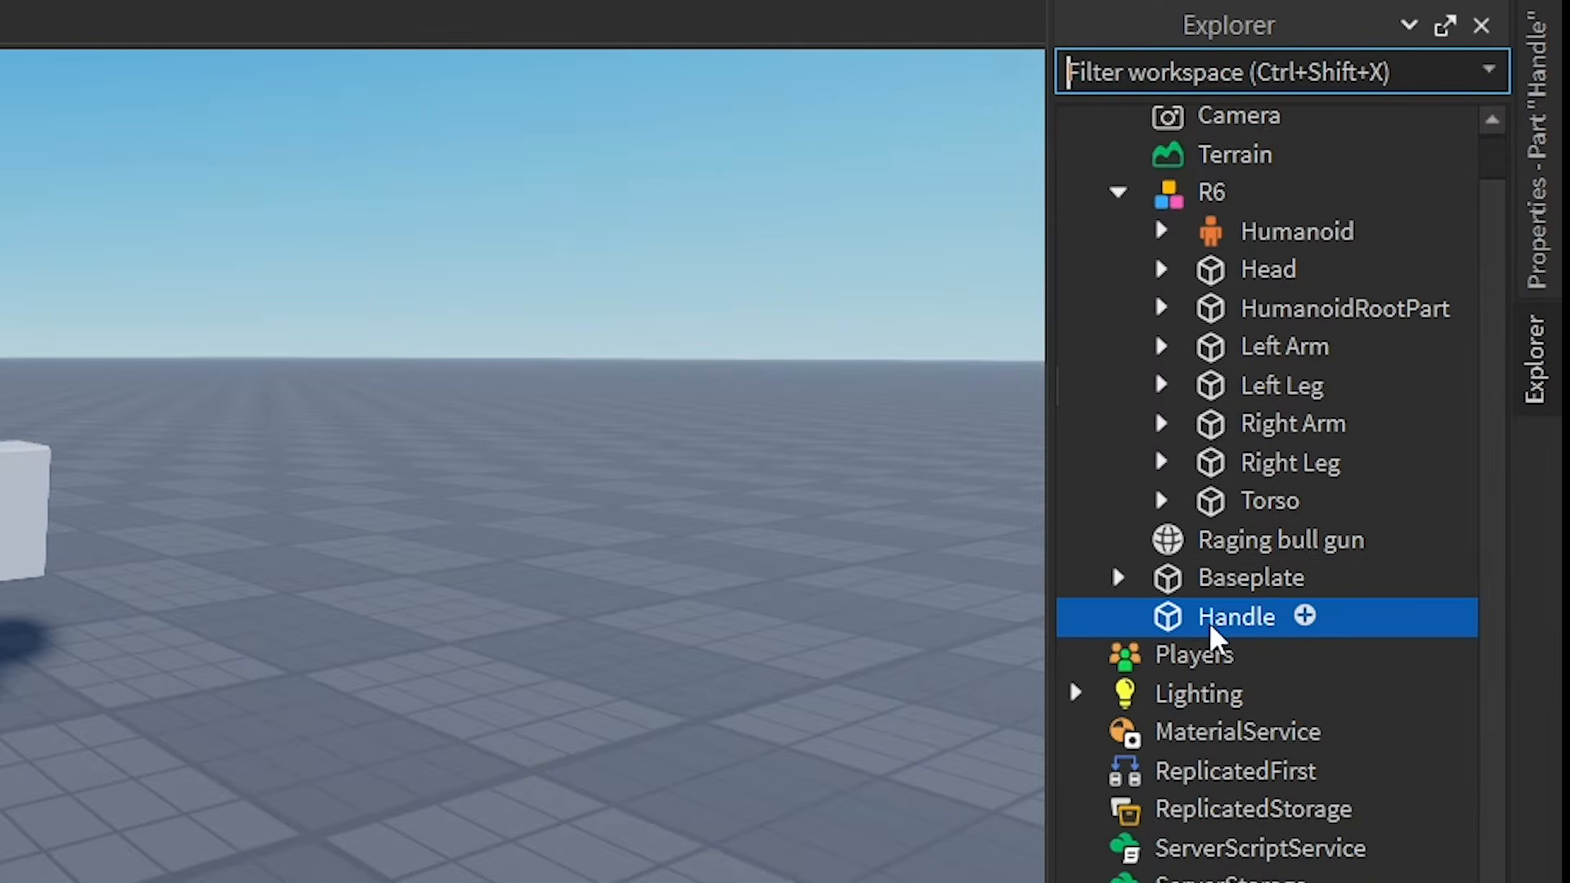
left_click_drag(1212, 633, 1271, 597)
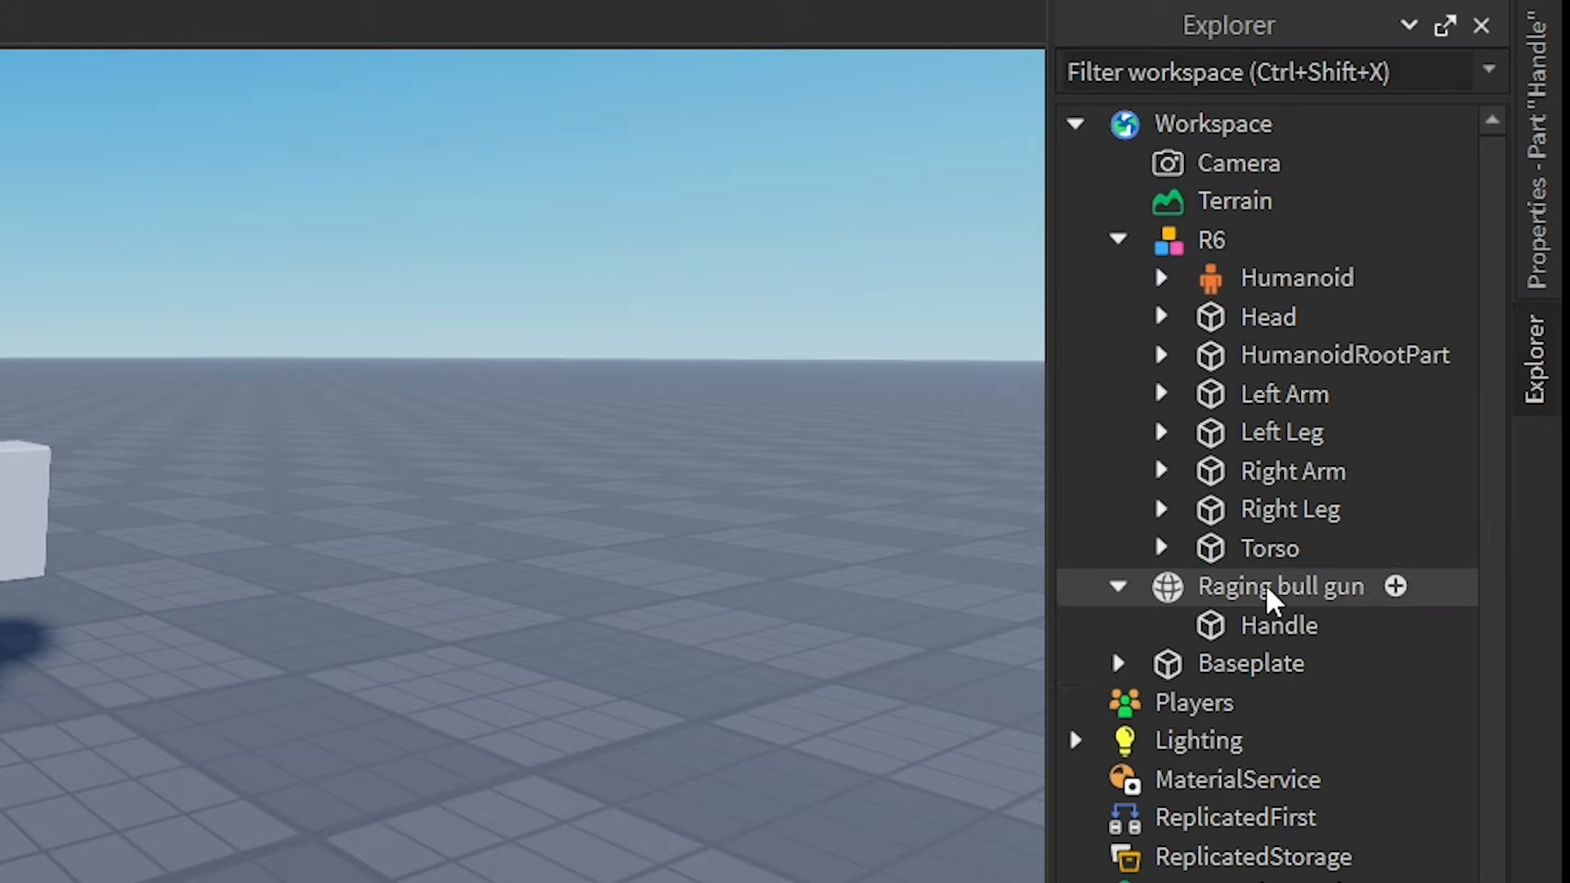
left_click(1272, 600)
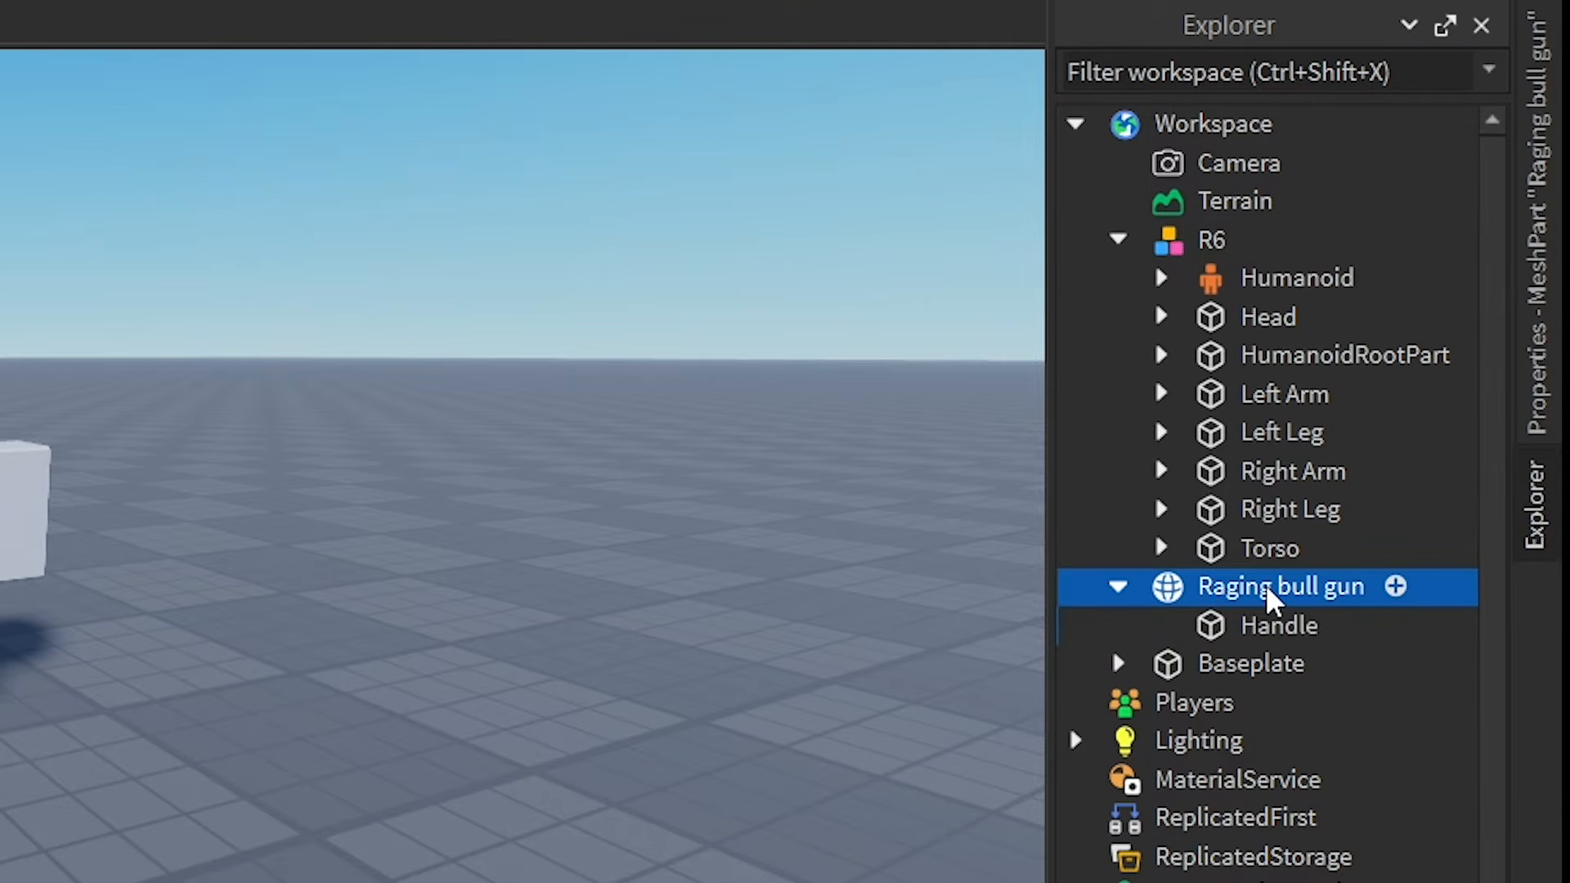
key("ctrl+g")
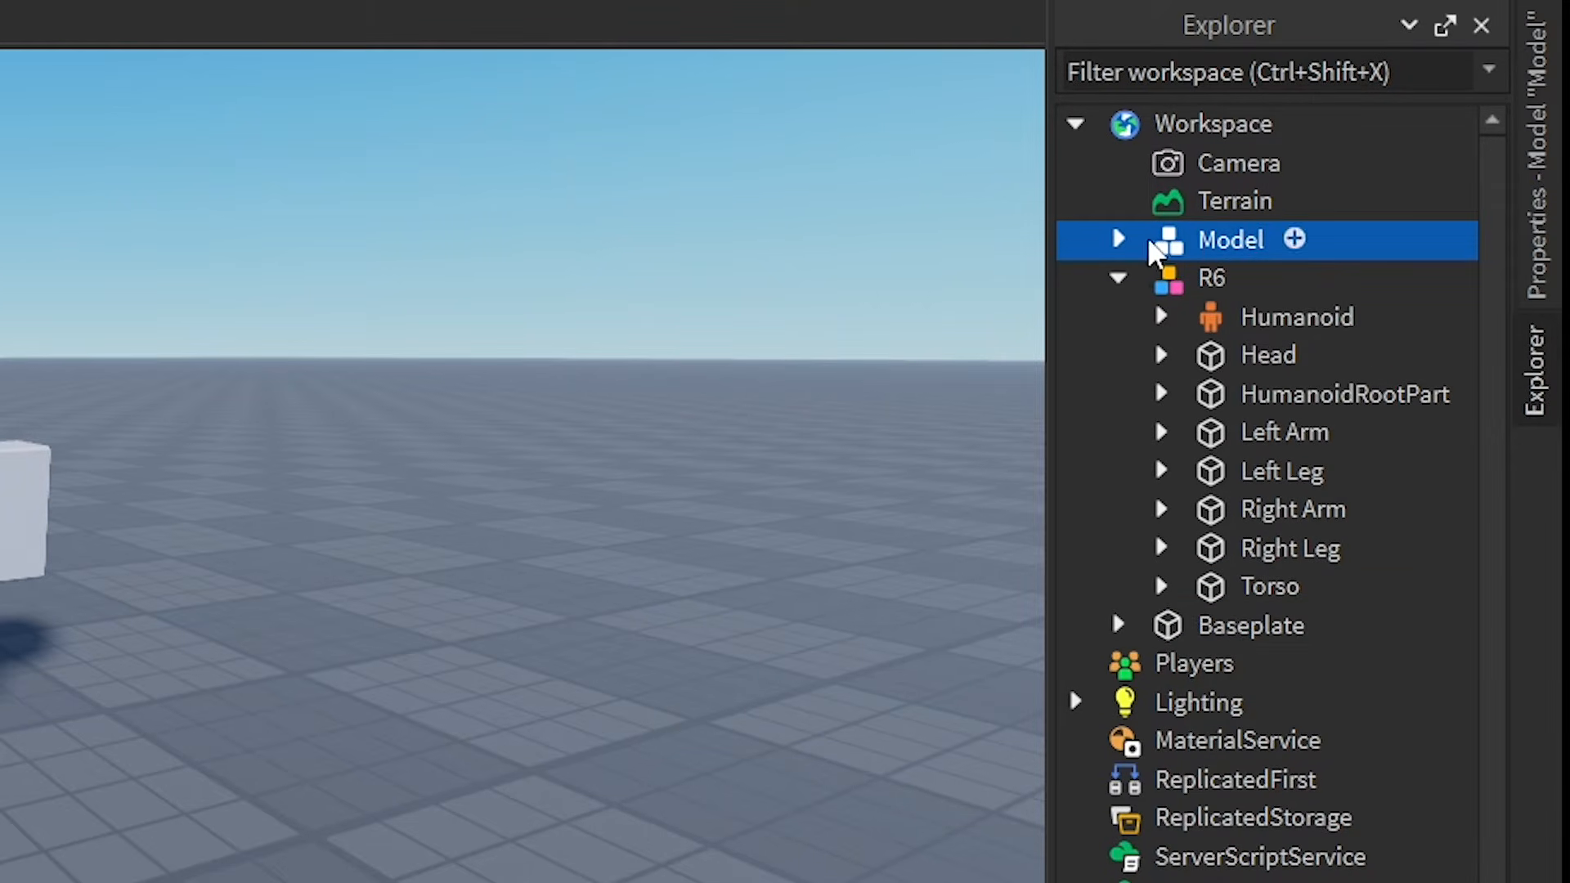
Step: Rename the new model as Gun
left_click(1531, 205)
left_click(1443, 390)
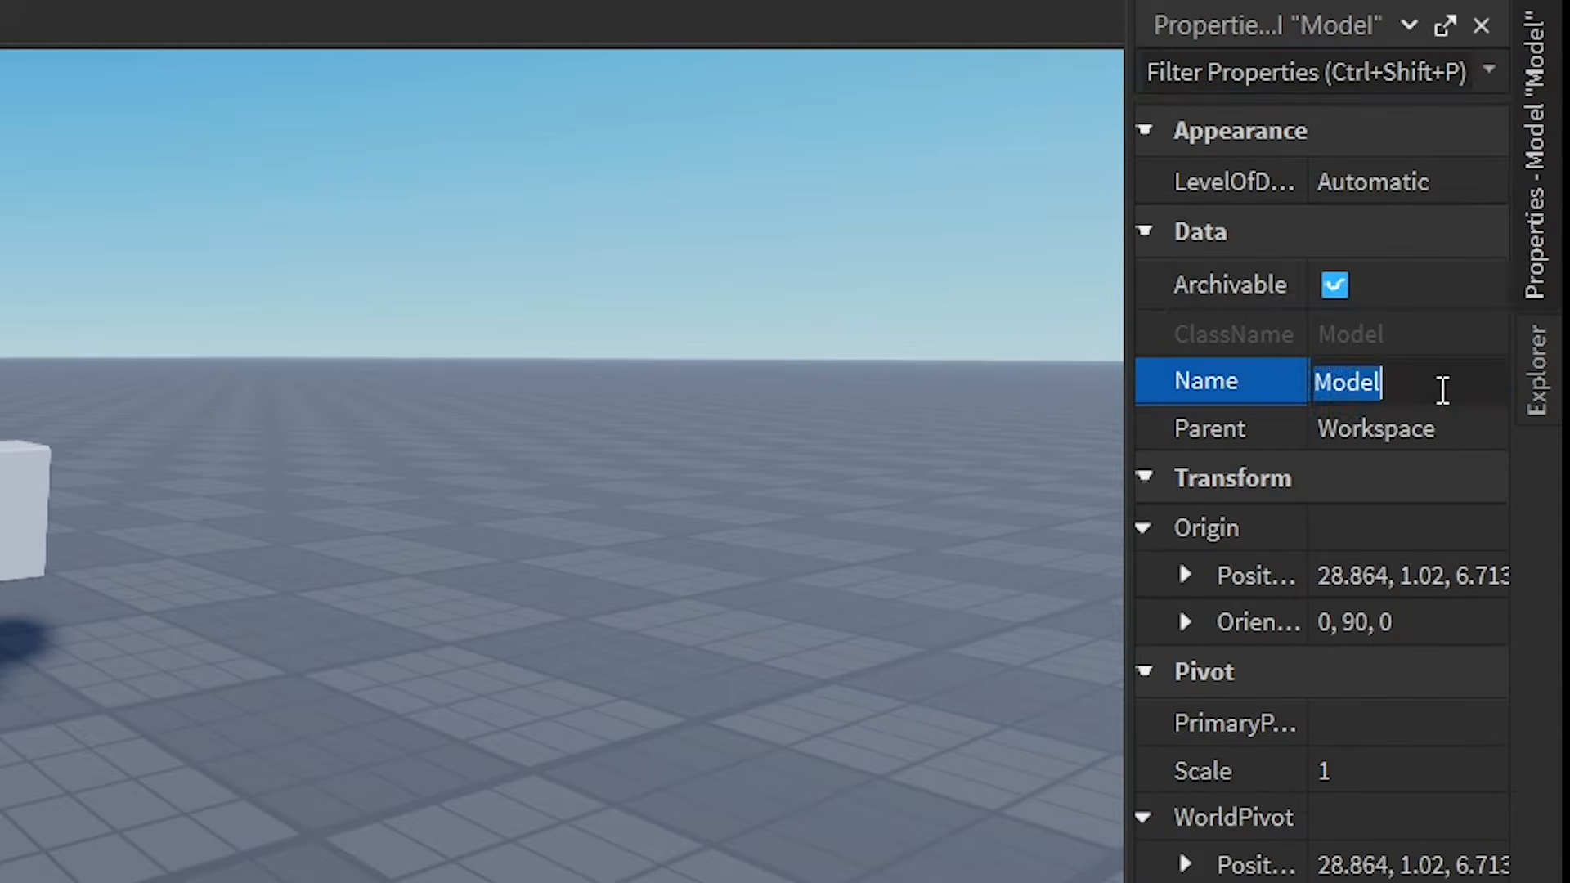
key("BackSpace")
type("Gun")
key("Return")
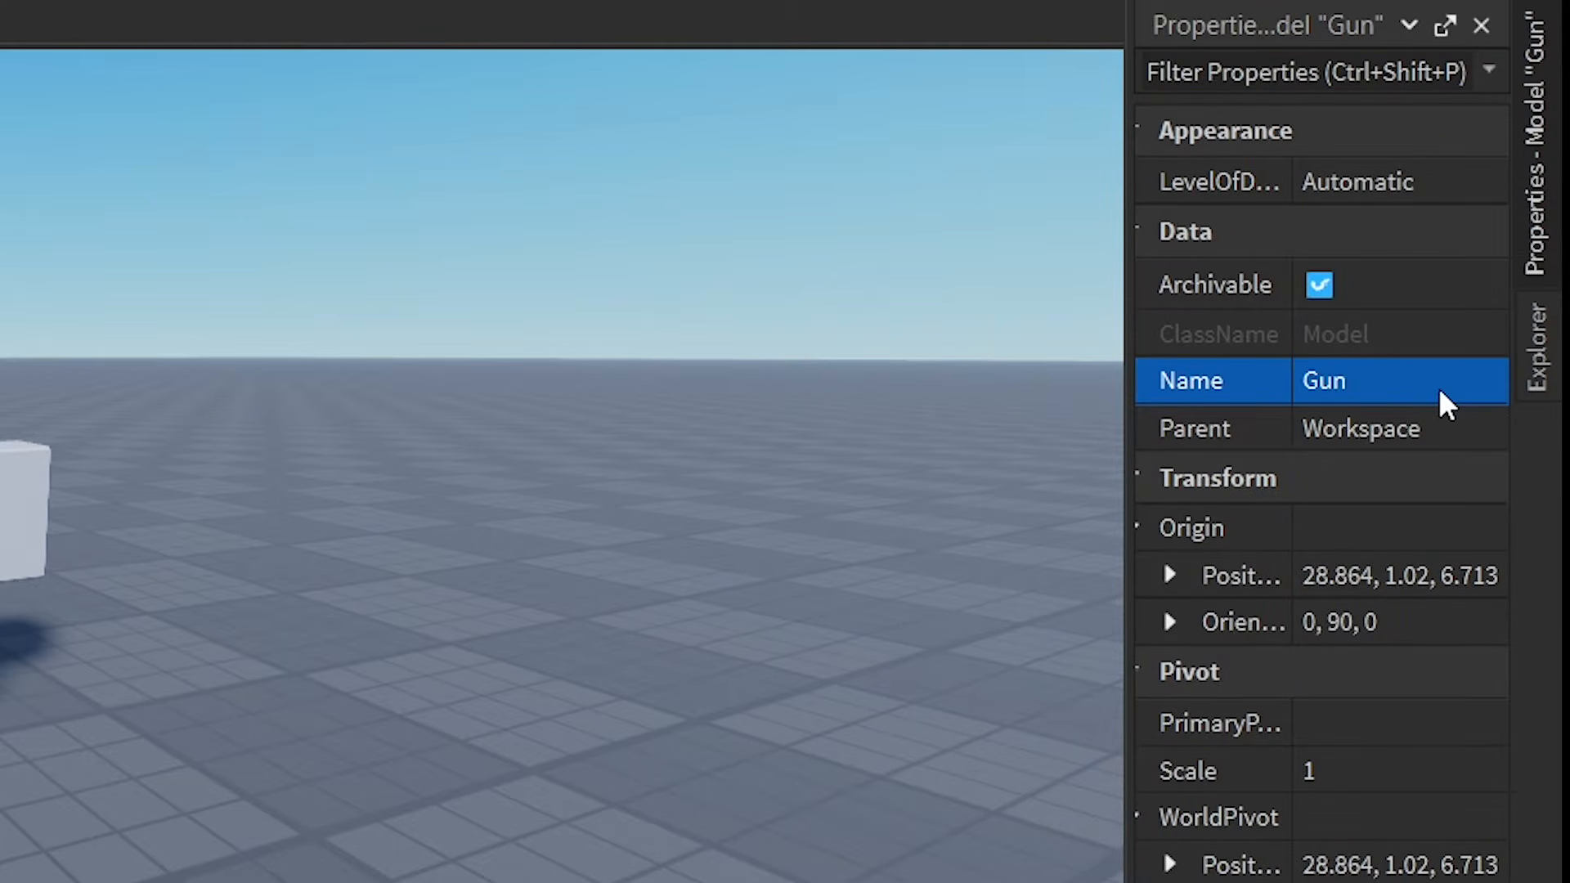
Step: Set the Gun model's PrimaryPart to the Handle part nested under Raging bull gun
left_click(1366, 722)
left_click(1539, 364)
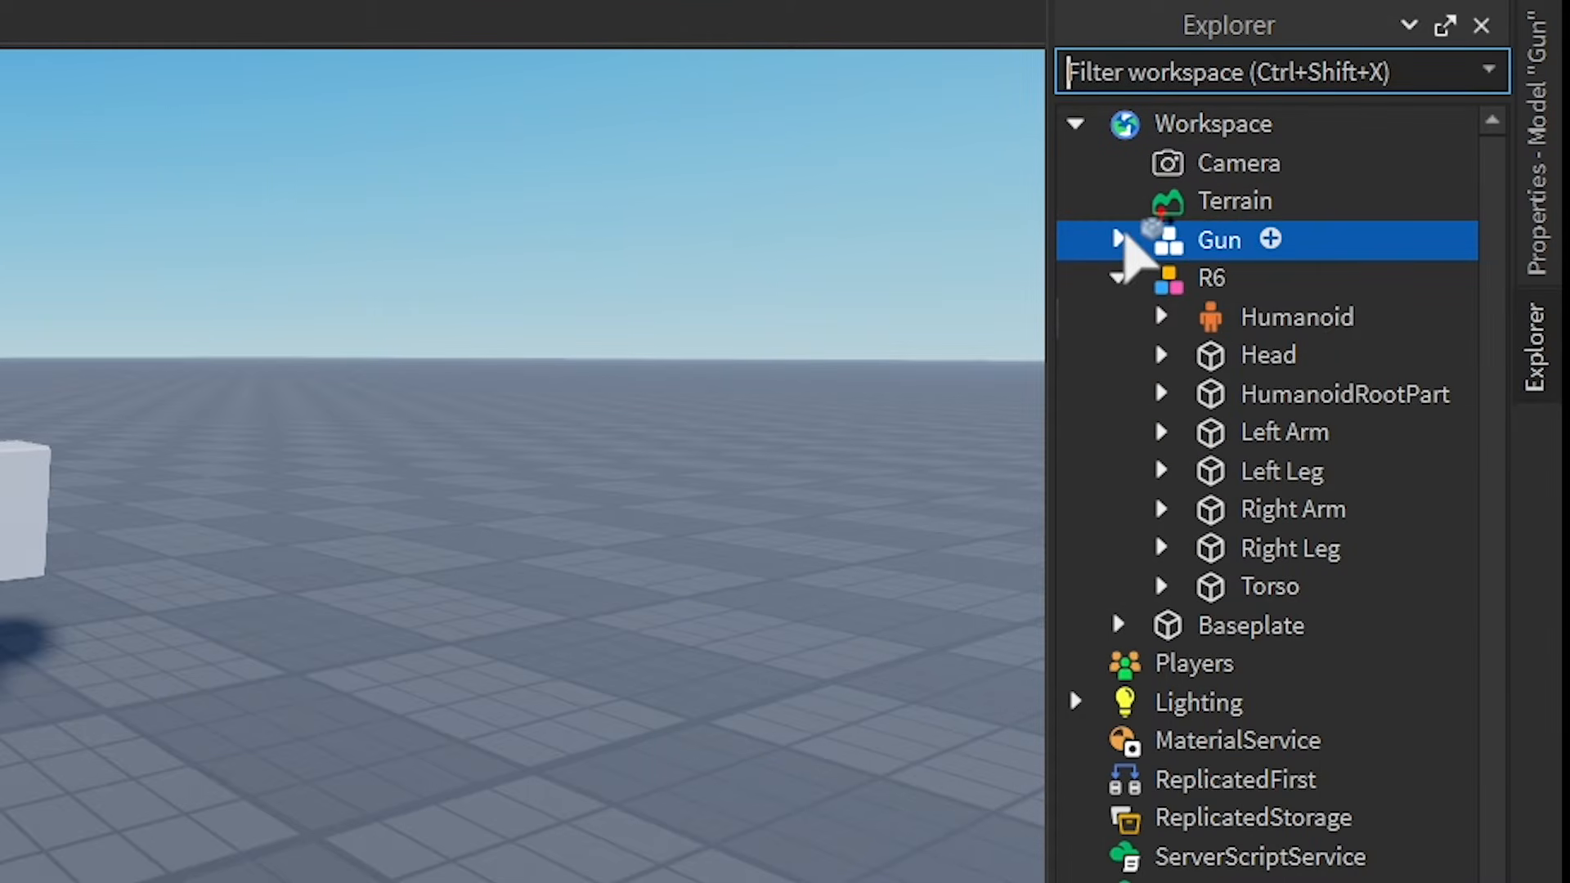
left_click(1117, 239)
left_click_drag(1204, 264, 1169, 272)
left_click_drag(1299, 248, 1302, 313)
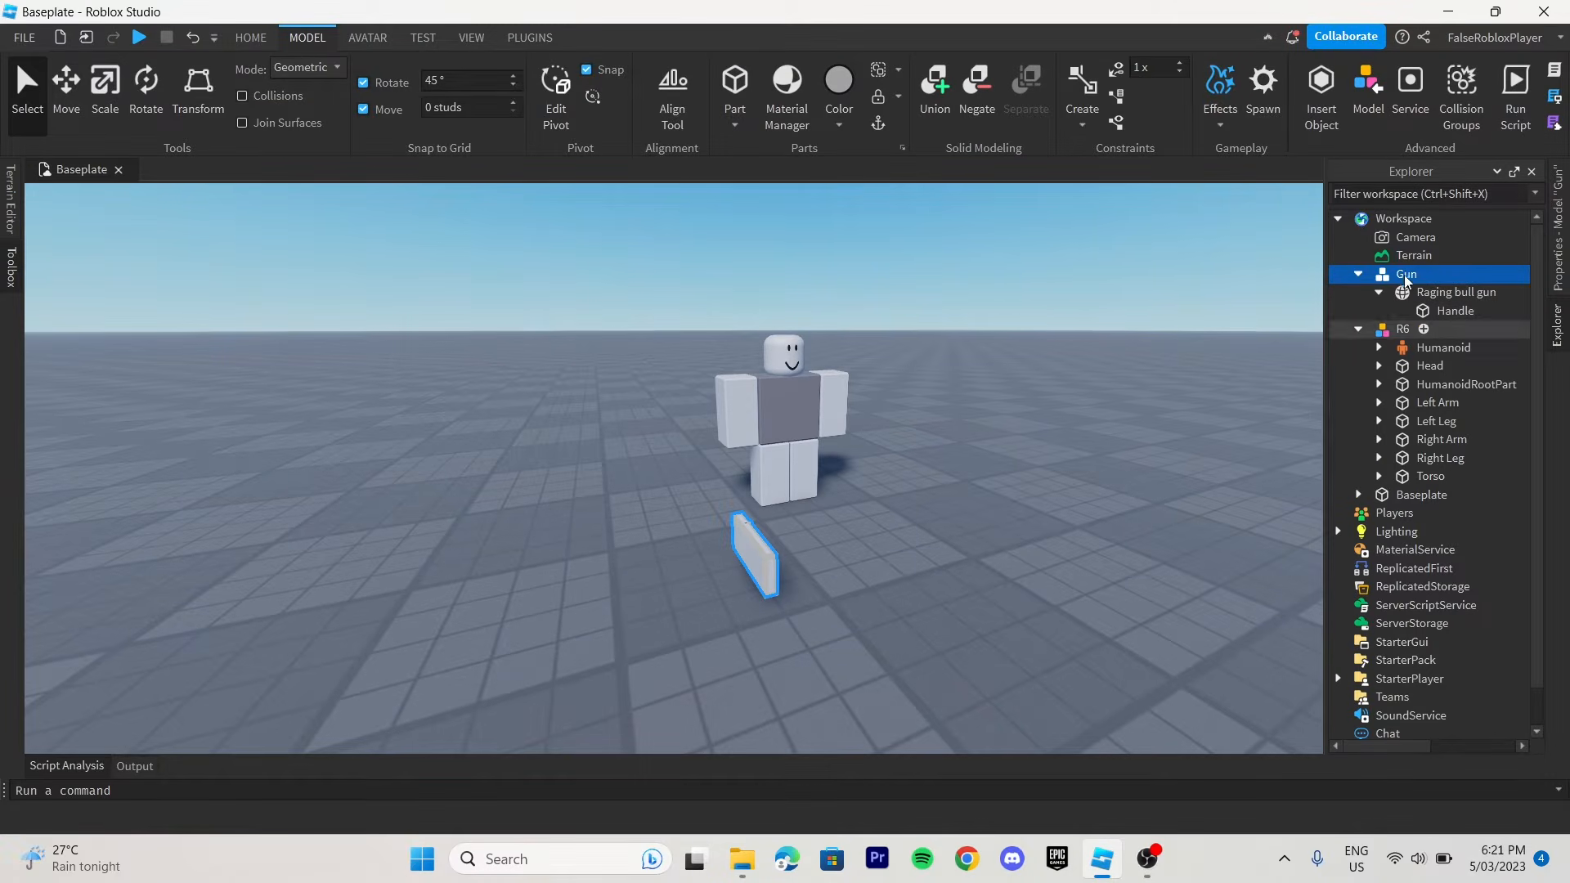
Step: Weld the Raging bull gun to its Handle in place with Easy Weld, using Handle as base part and Animatable off
left_click(530, 37)
left_click(715, 89)
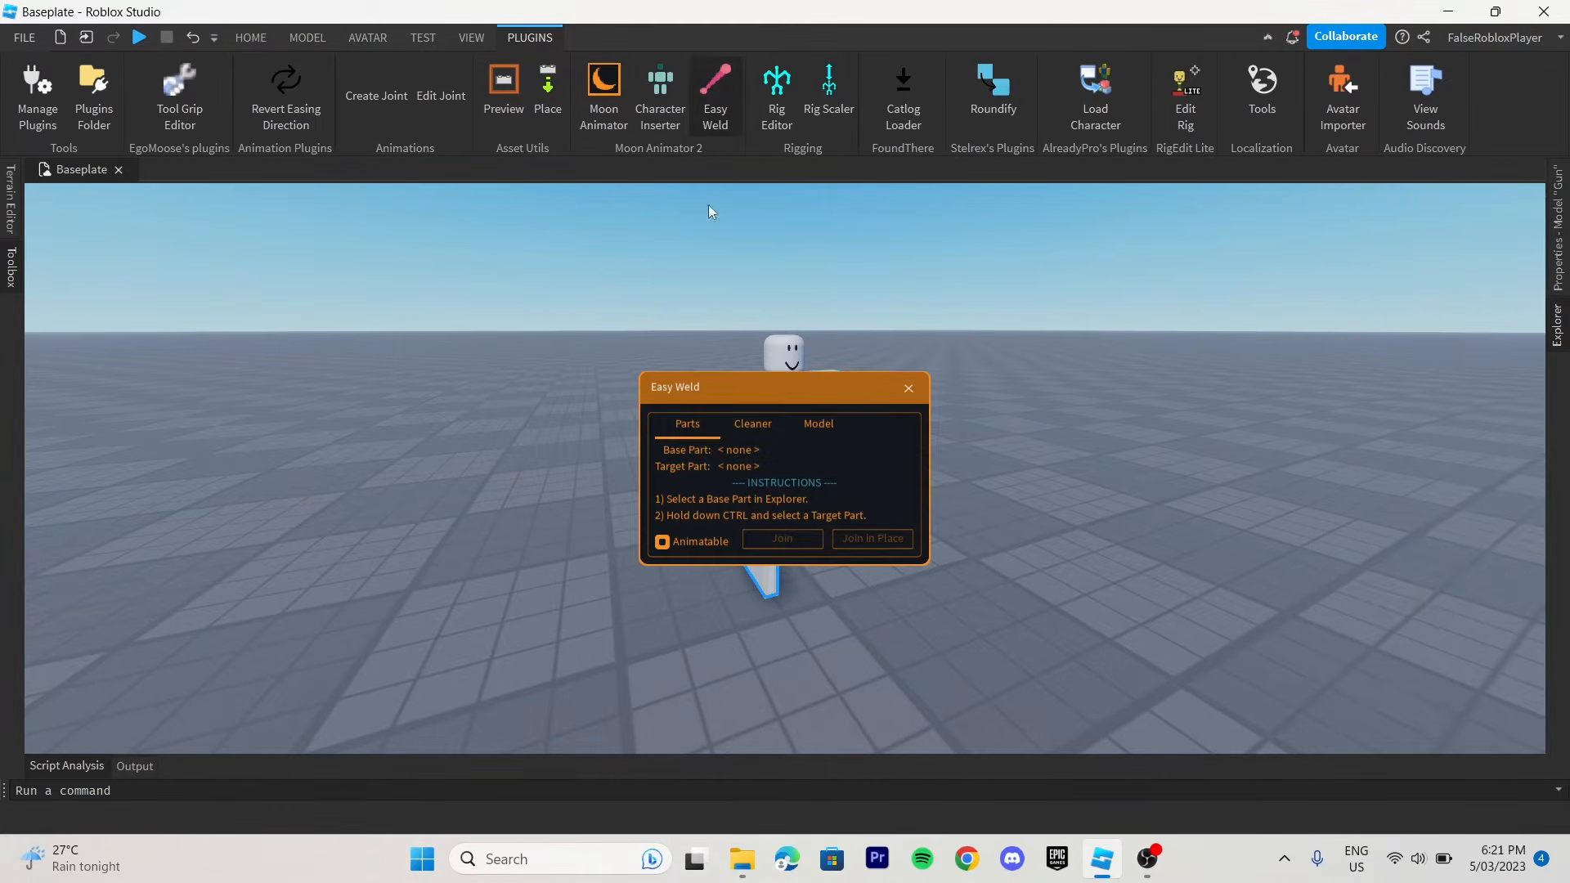
left_click_drag(776, 399, 617, 381)
left_click(1557, 325)
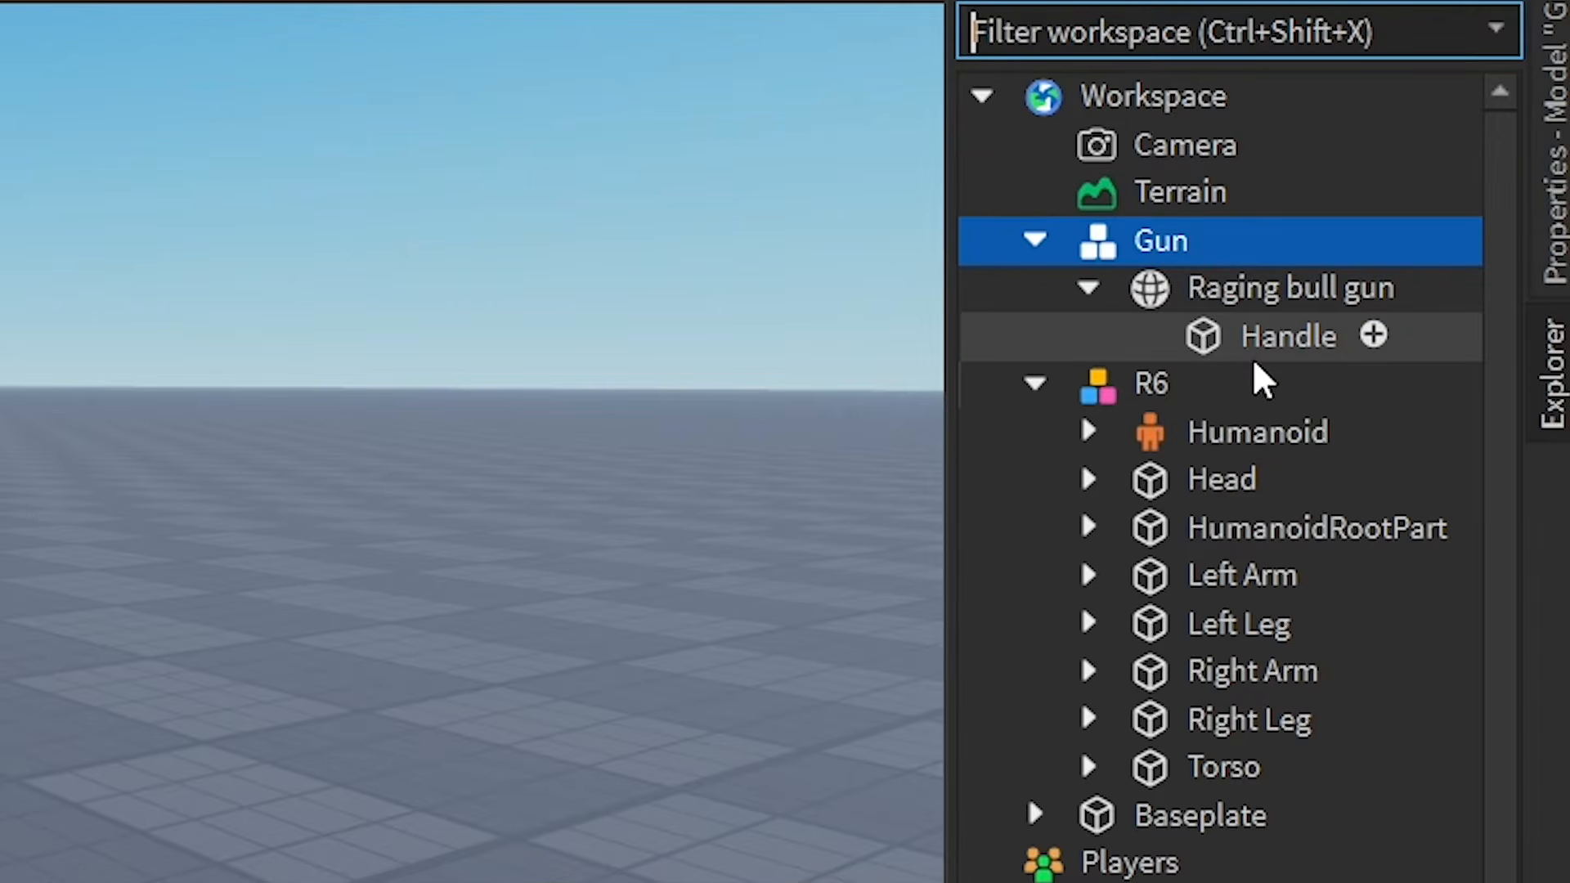
left_click(1440, 312)
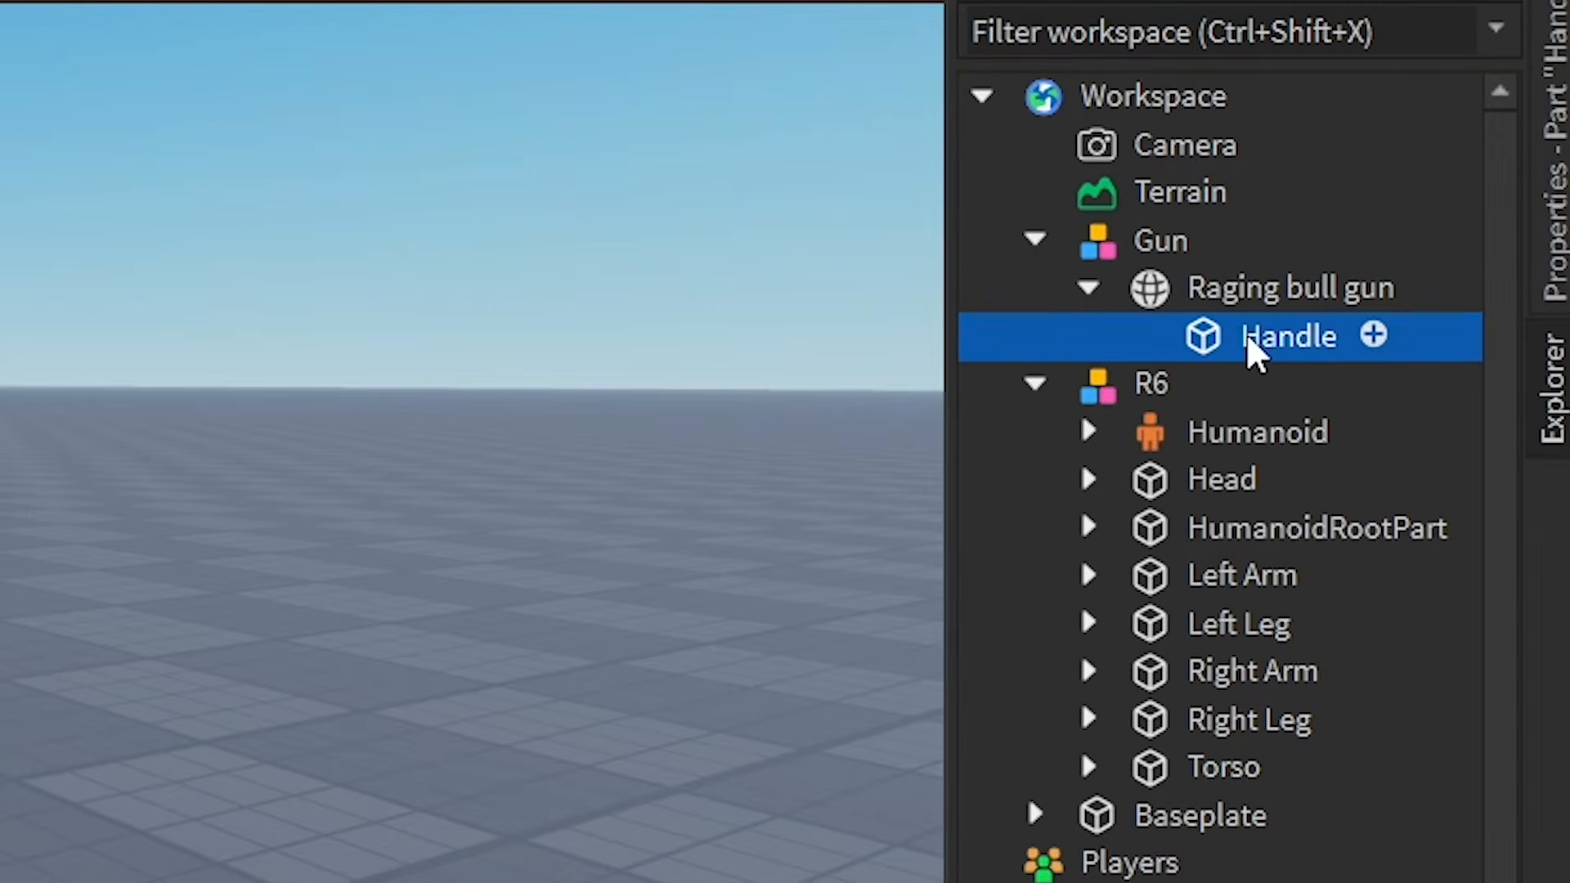
left_click(1239, 293, "ctrl")
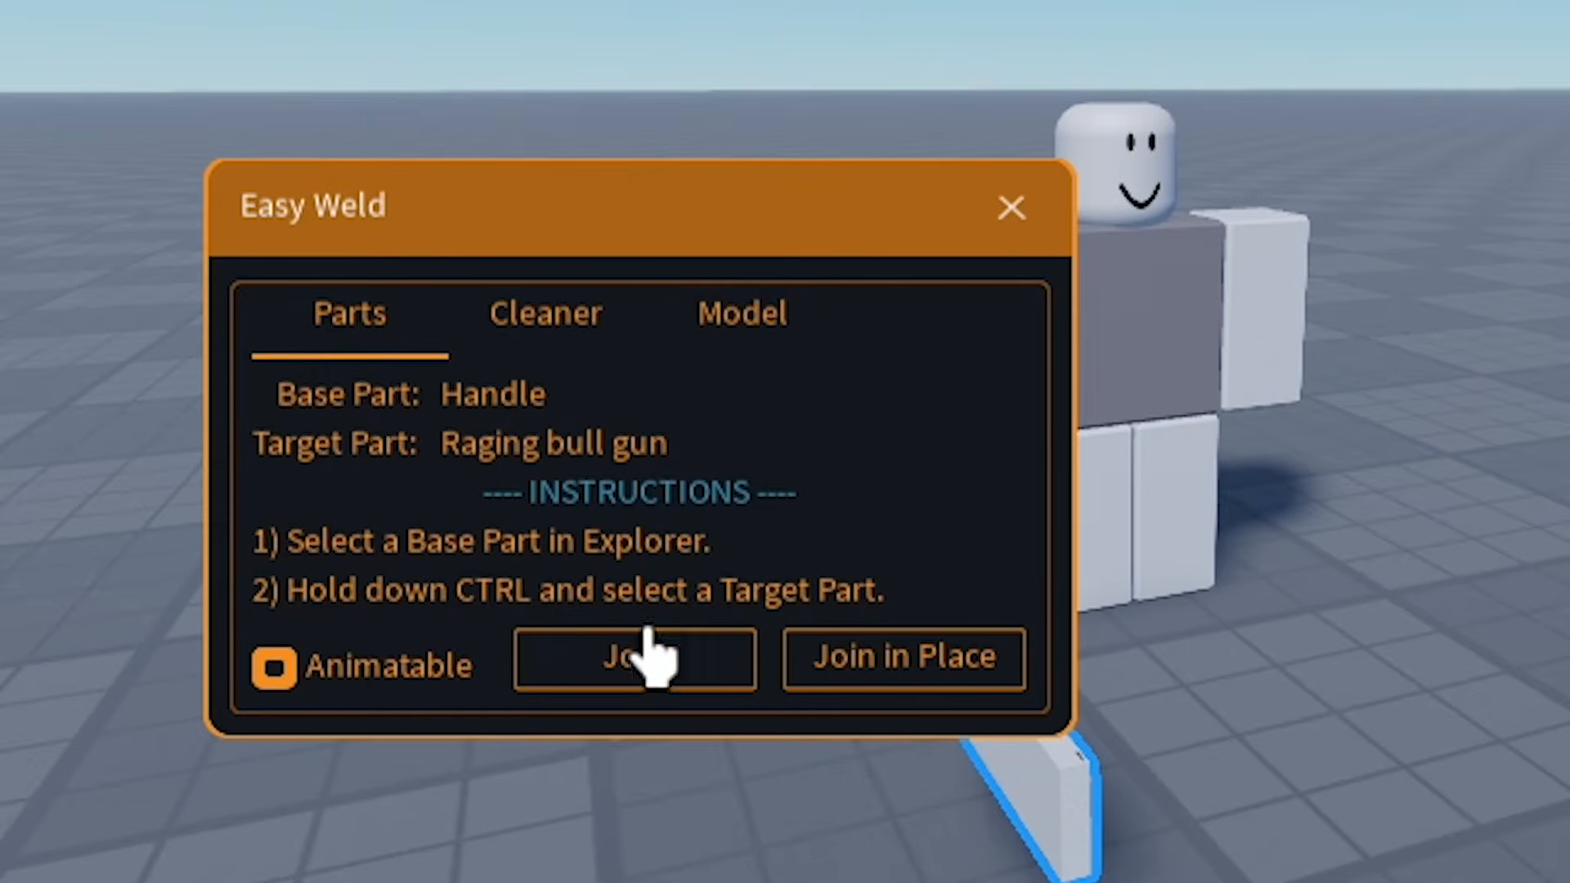
left_click(274, 668)
left_click(908, 660)
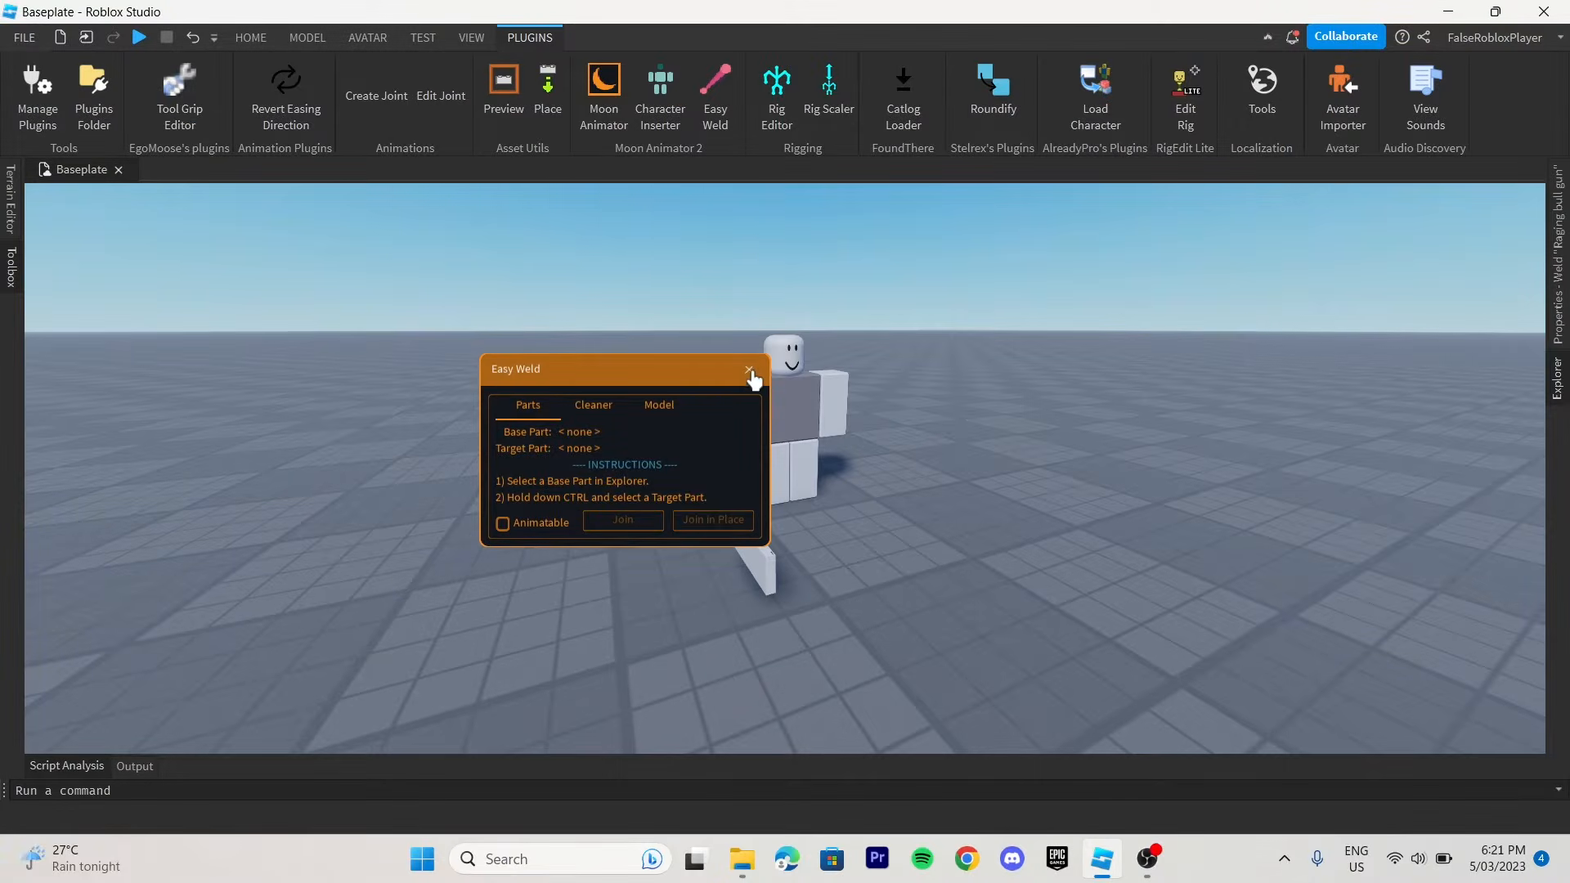
left_click(749, 372)
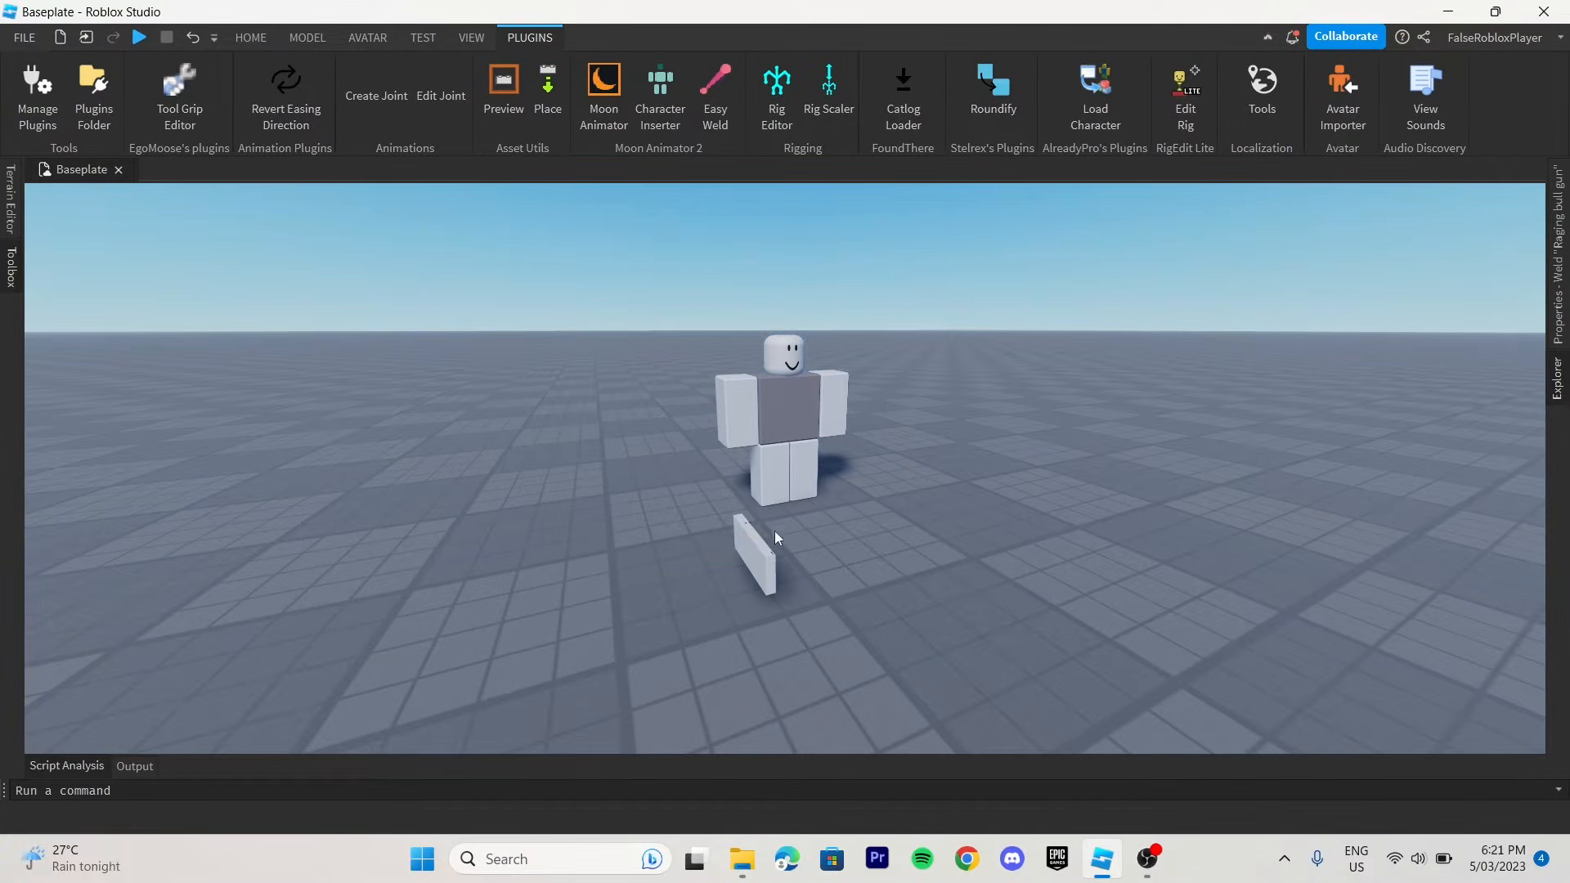
Step: Make the Handle part fully transparent so only the revolver mesh shows
left_click(1560, 391)
left_click(1523, 252)
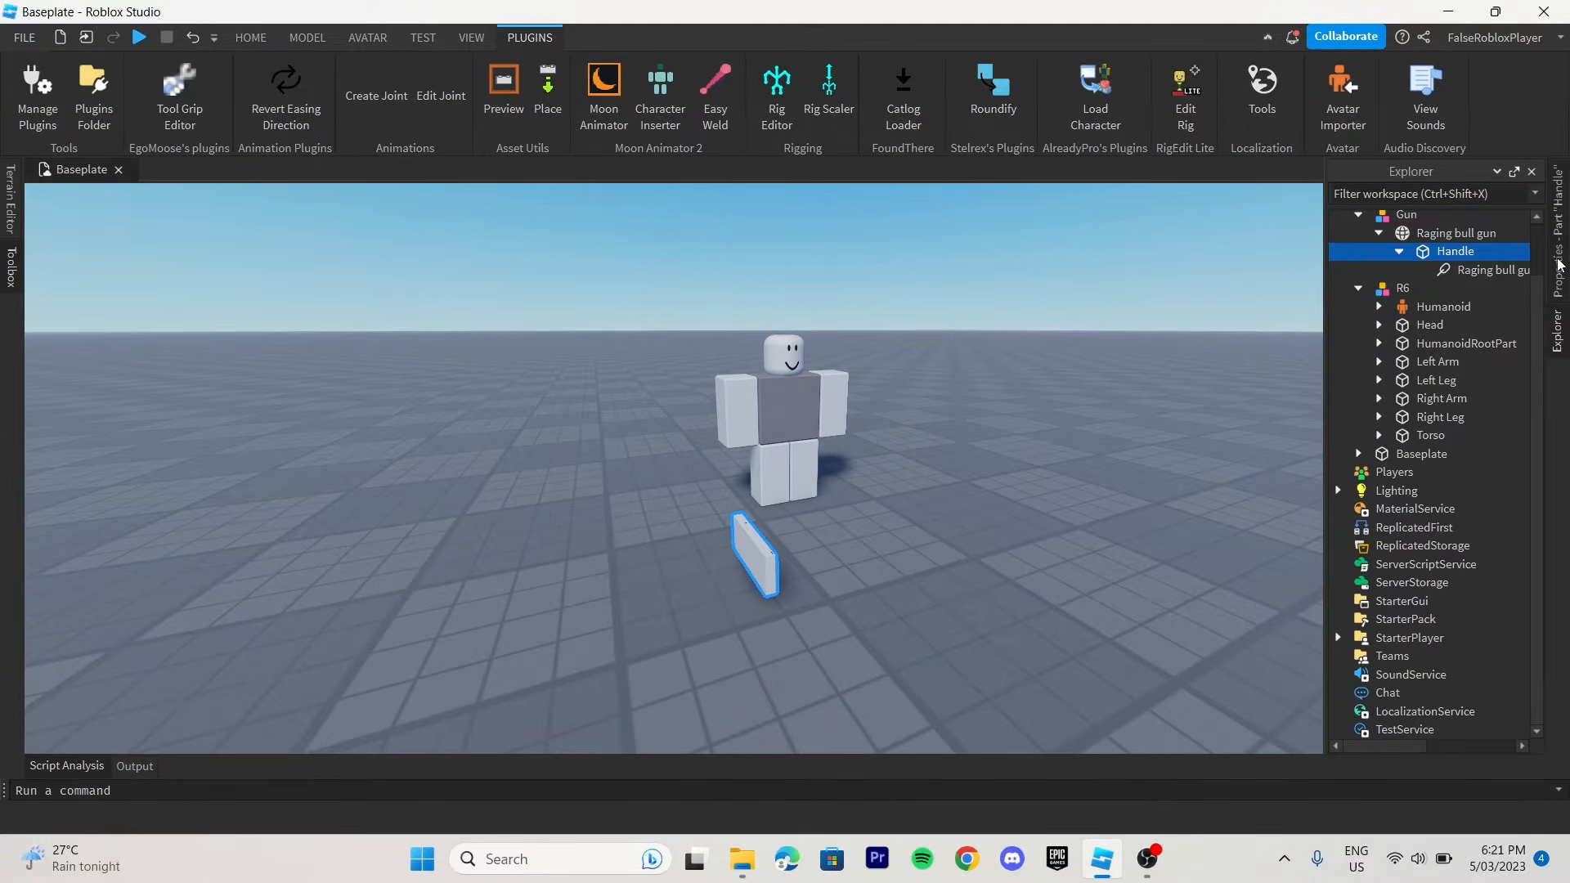
left_click(1560, 264)
scroll(1489, 332, "up", 8)
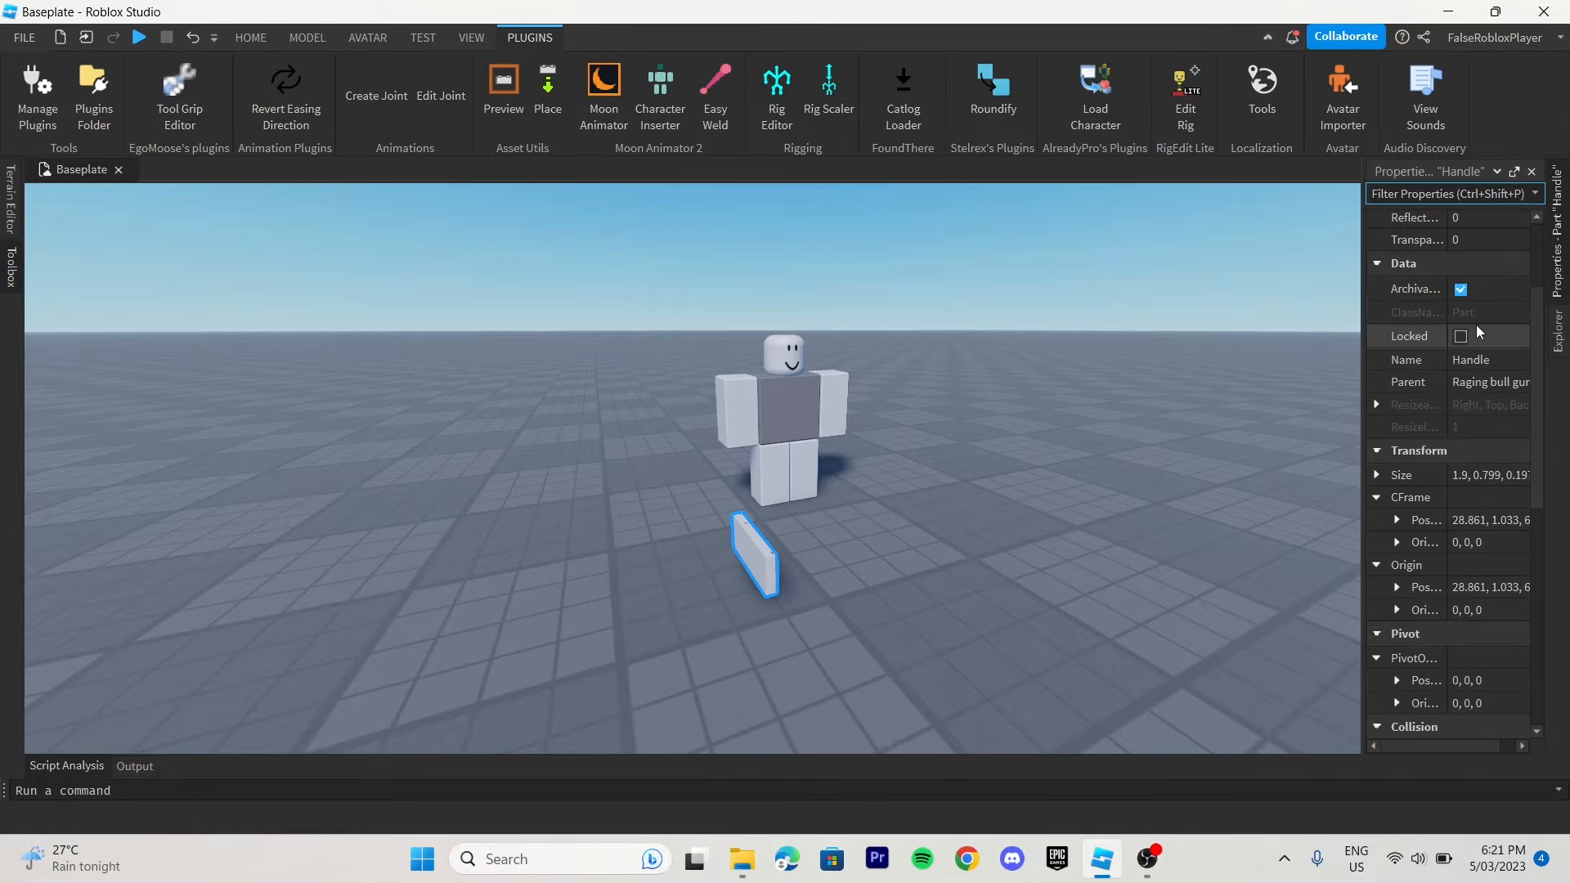
scroll(1484, 339, "up", 3)
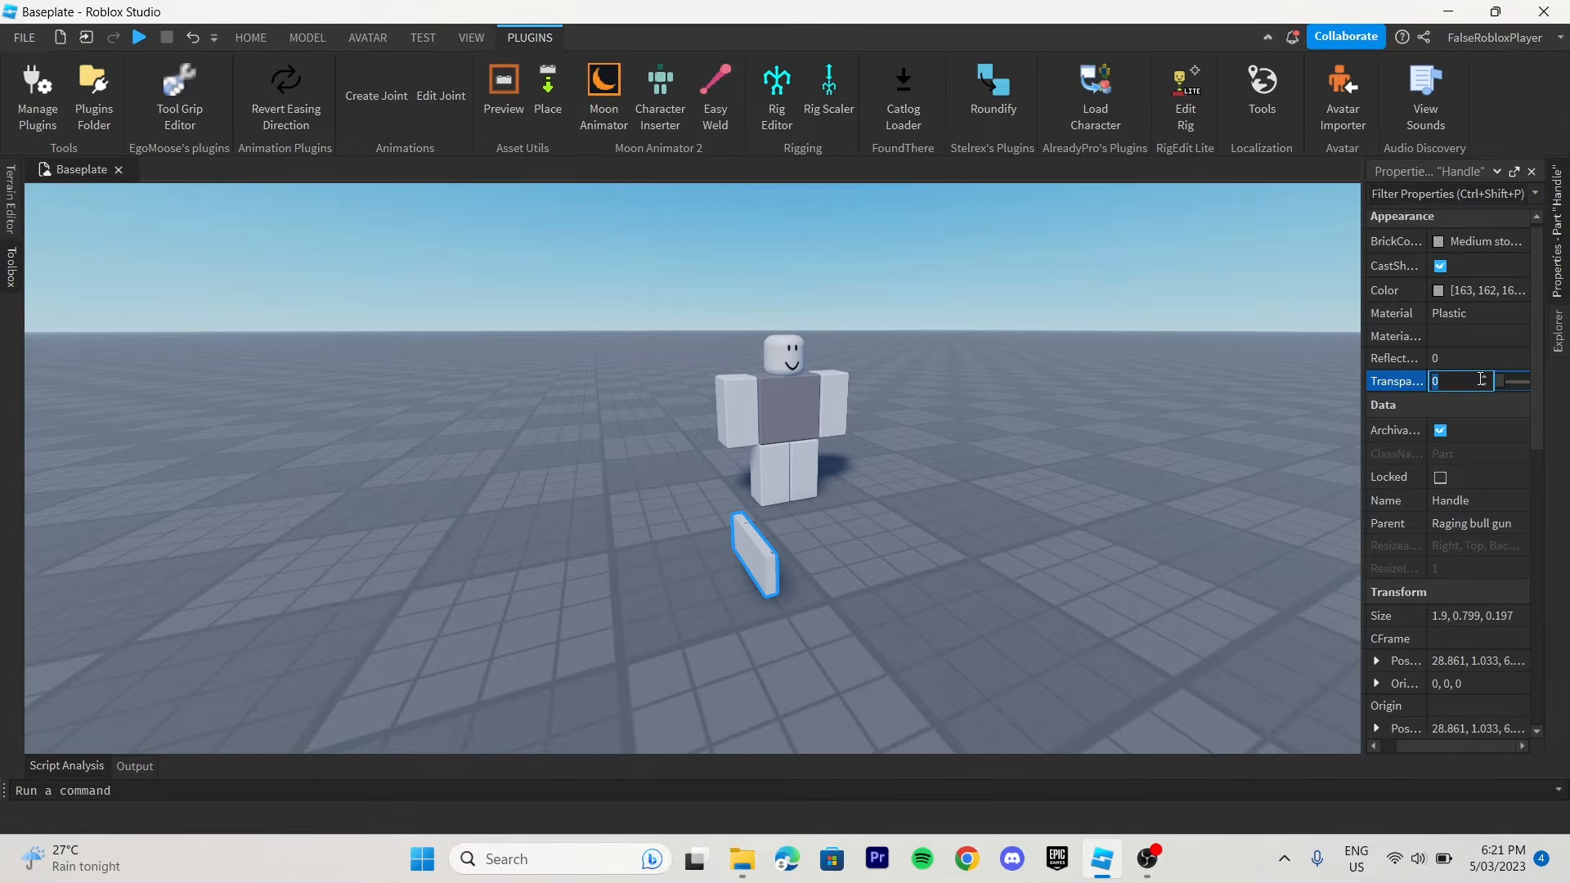
left_click(910, 520)
Step: Place the Gun model beside the R6 rig's legs and rotate it so the barrel points down
right_click_drag(910, 521, 896, 524)
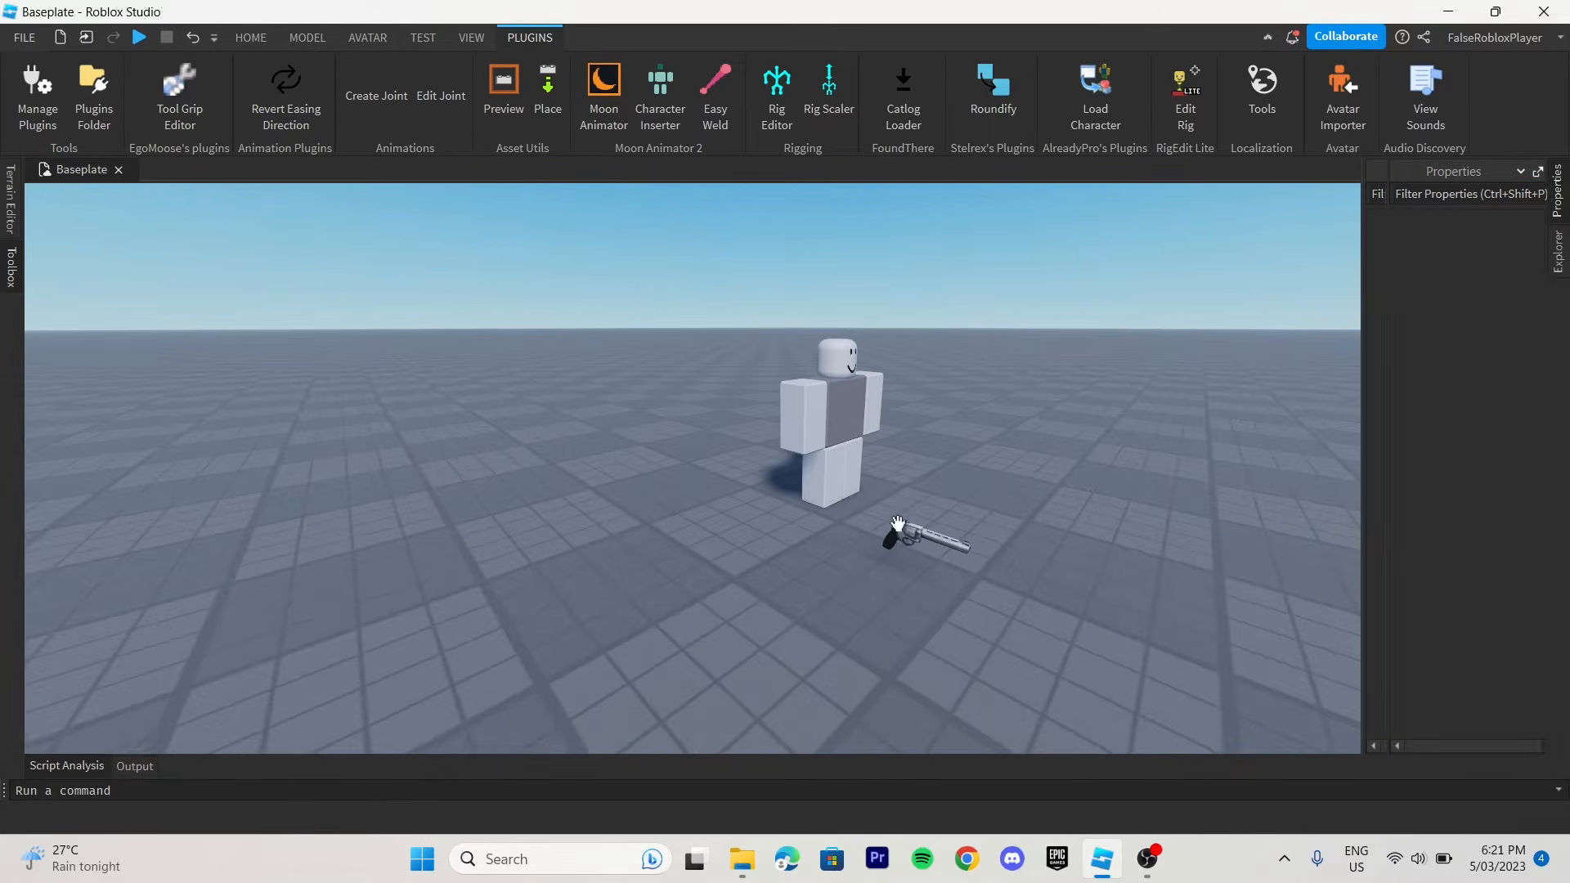
left_click_drag(906, 542, 818, 523)
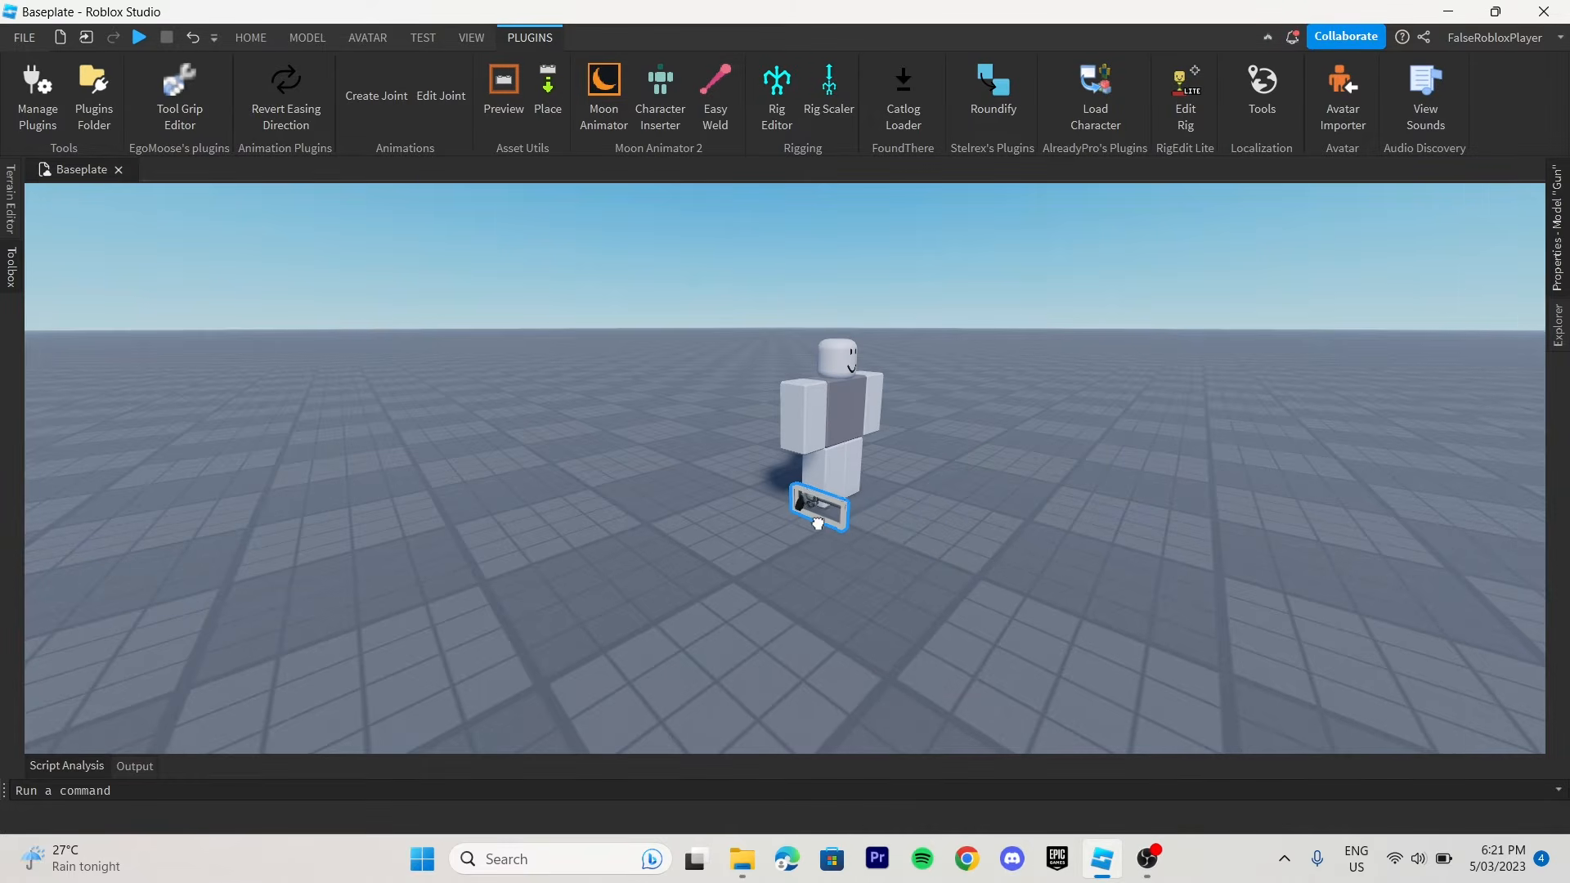
left_click(310, 36)
left_click(137, 99)
left_click_drag(897, 482, 859, 577)
Step: Move the Gun model along its axes to line up its grip with the R6 rig's right hand
left_click(67, 102)
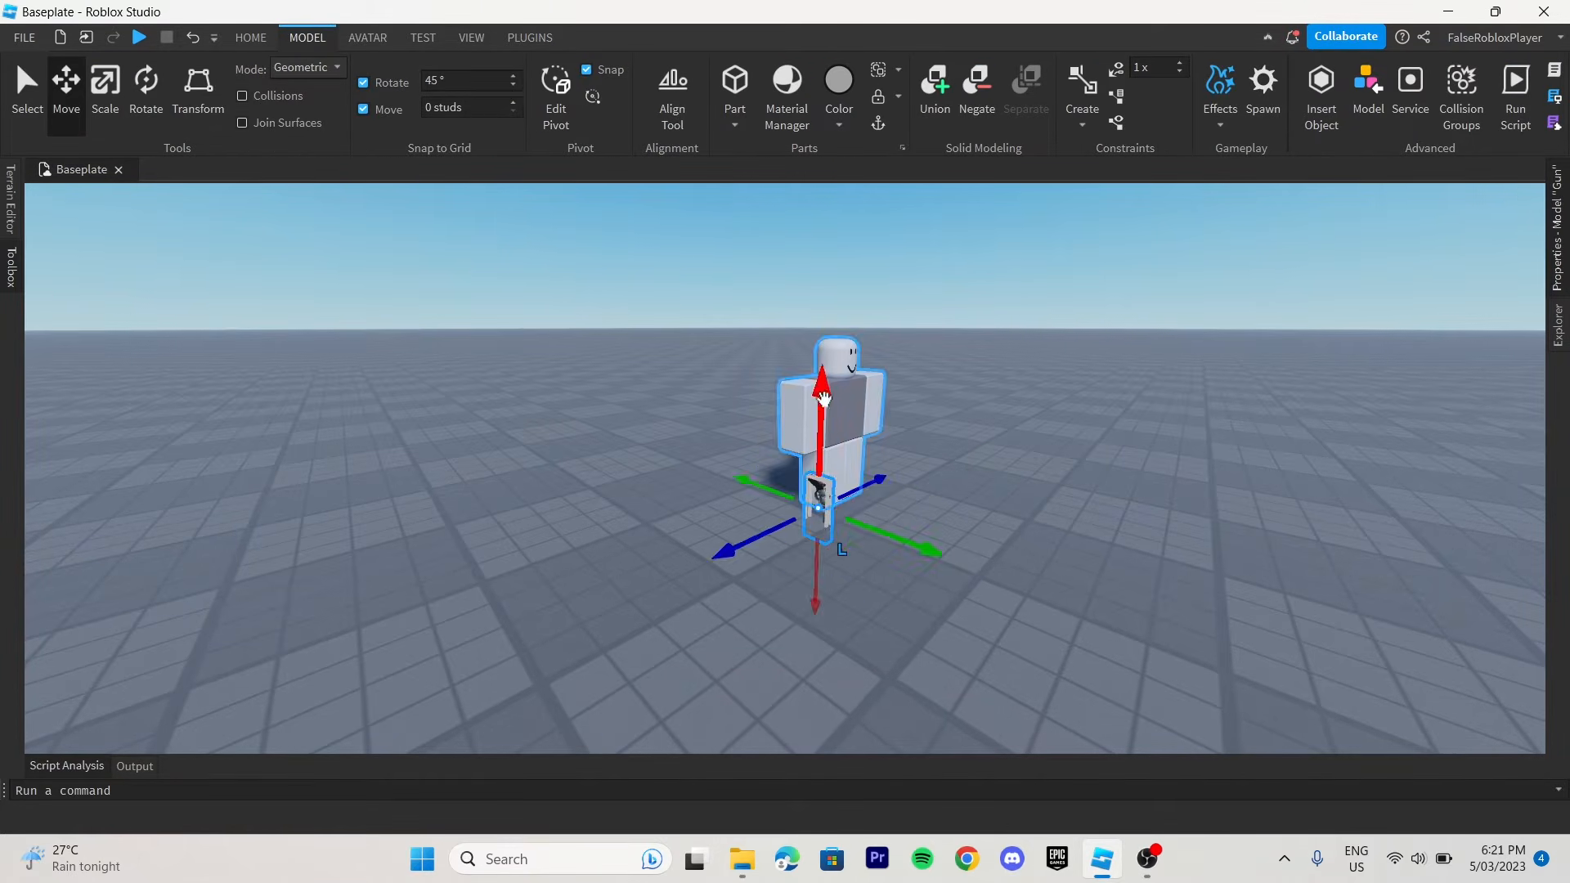
left_click_drag(824, 398, 824, 380)
right_click_drag(824, 380, 821, 384)
left_click_drag(683, 512, 692, 511)
right_click_drag(692, 511, 695, 511)
left_click_drag(954, 515, 941, 513)
left_click(1032, 383)
right_click_drag(1032, 383, 1005, 390)
Step: Open Easy Weld and parent the Gun model under R6
left_click(519, 36)
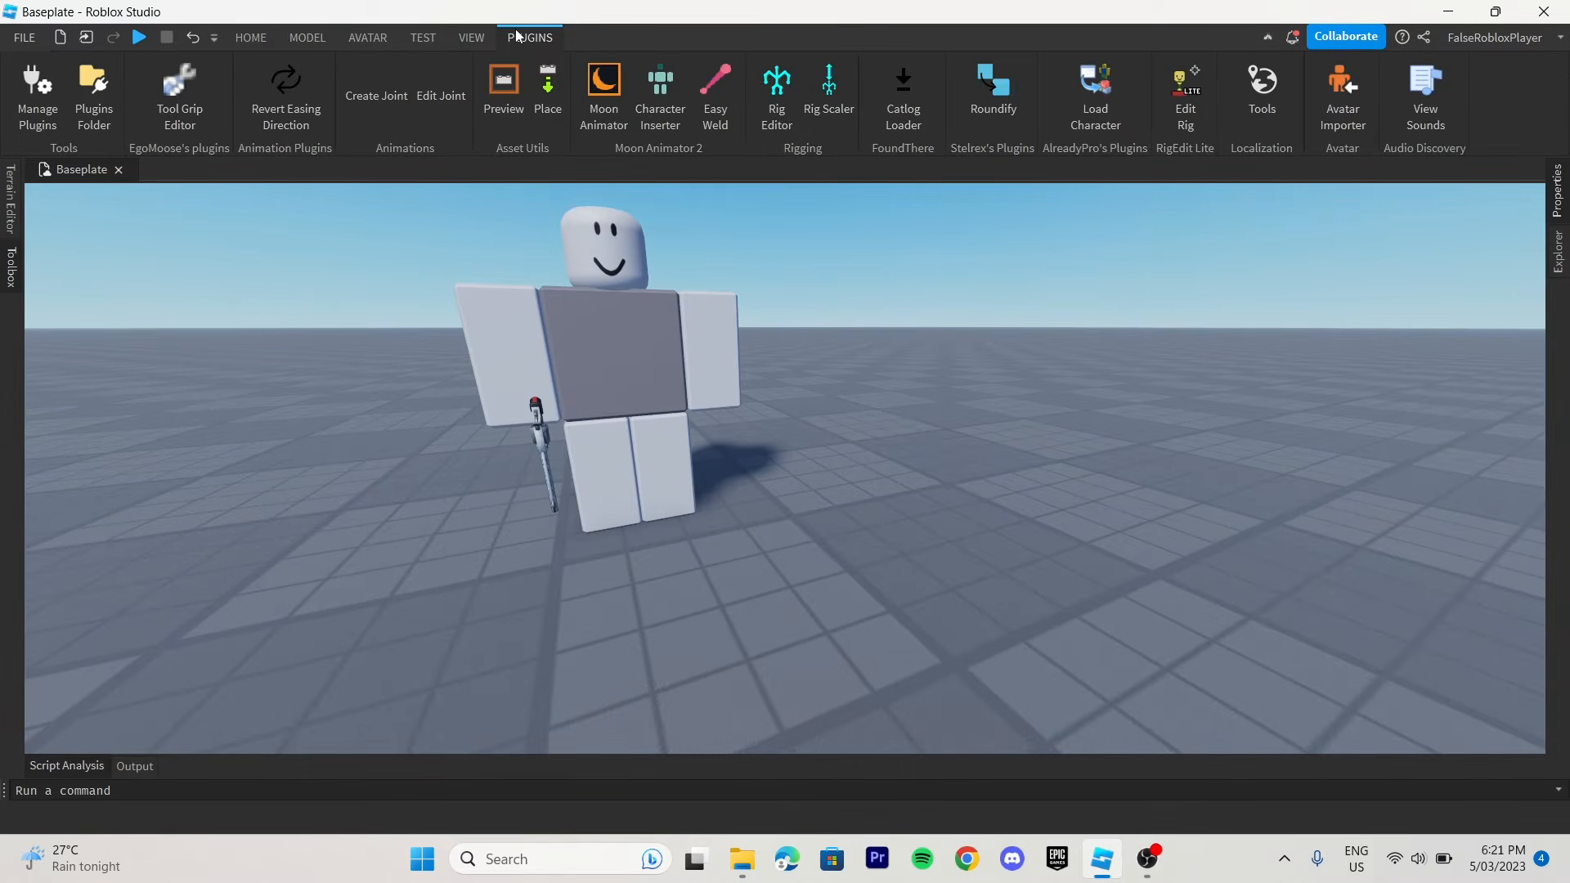
left_click(717, 91)
left_click(1554, 255)
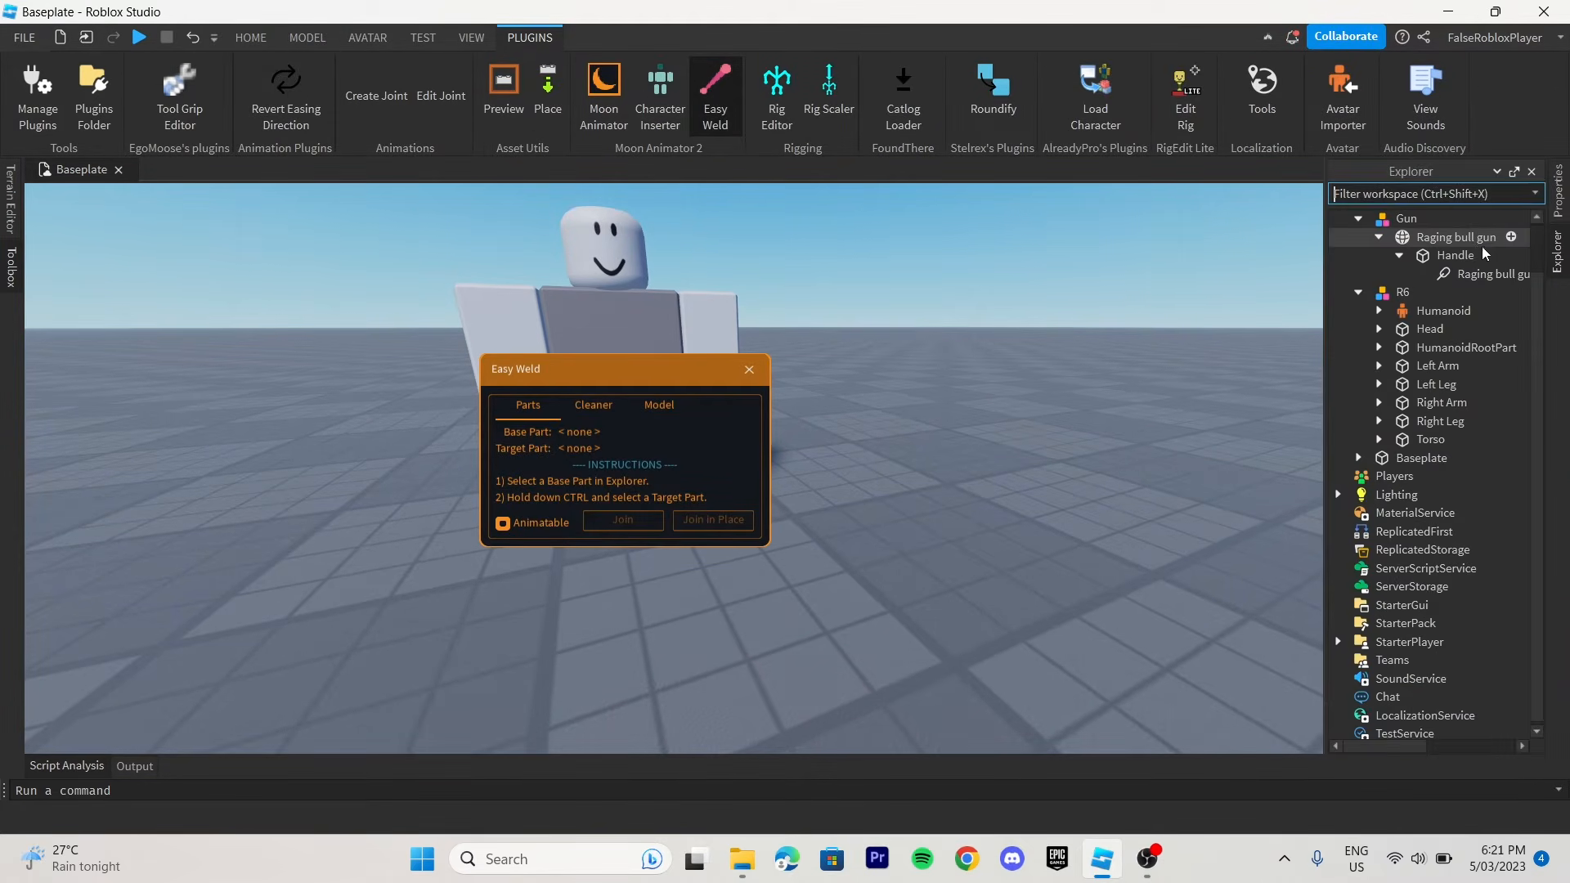
left_click_drag(1173, 119, 1227, 307)
Step: Join the gun's Handle in place to the Right Arm as base part, with Animatable on
left_click(1102, 328)
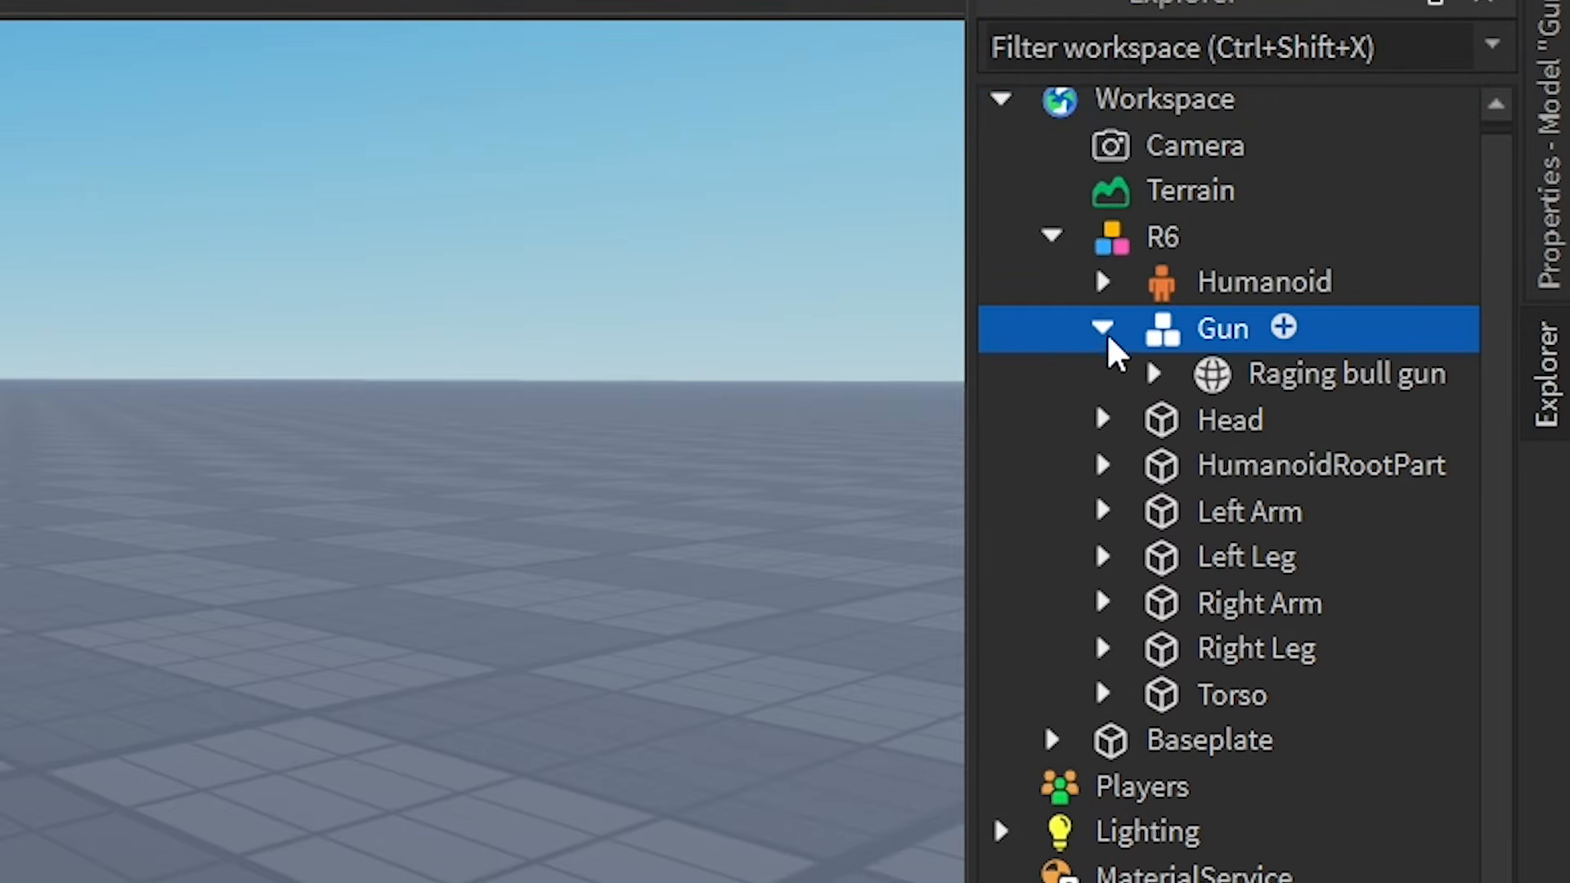
left_click(1154, 375)
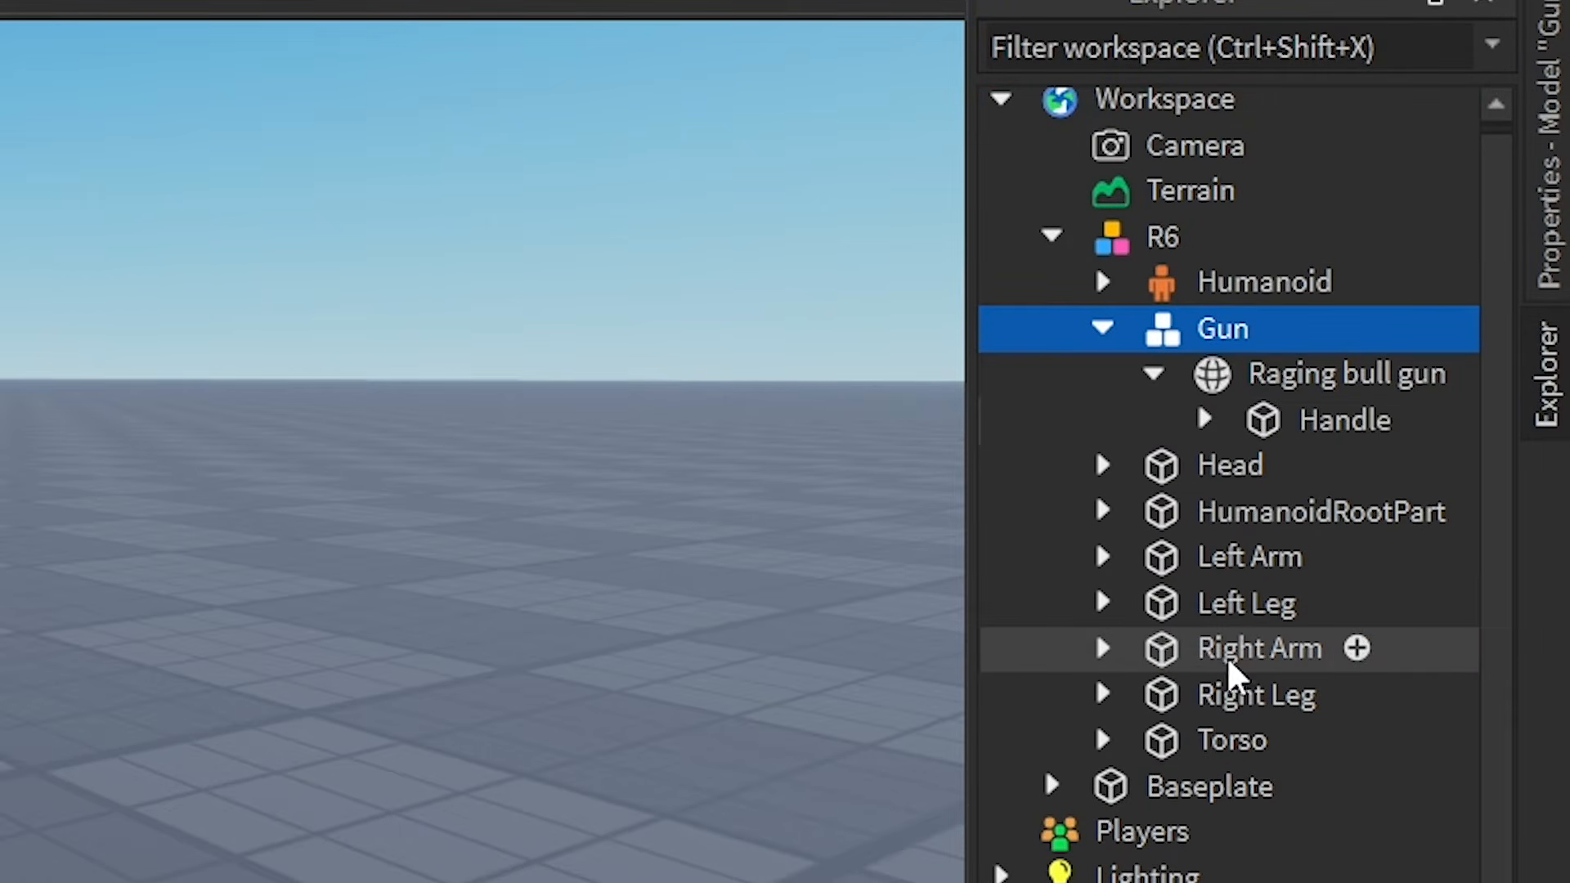
left_click(1224, 650)
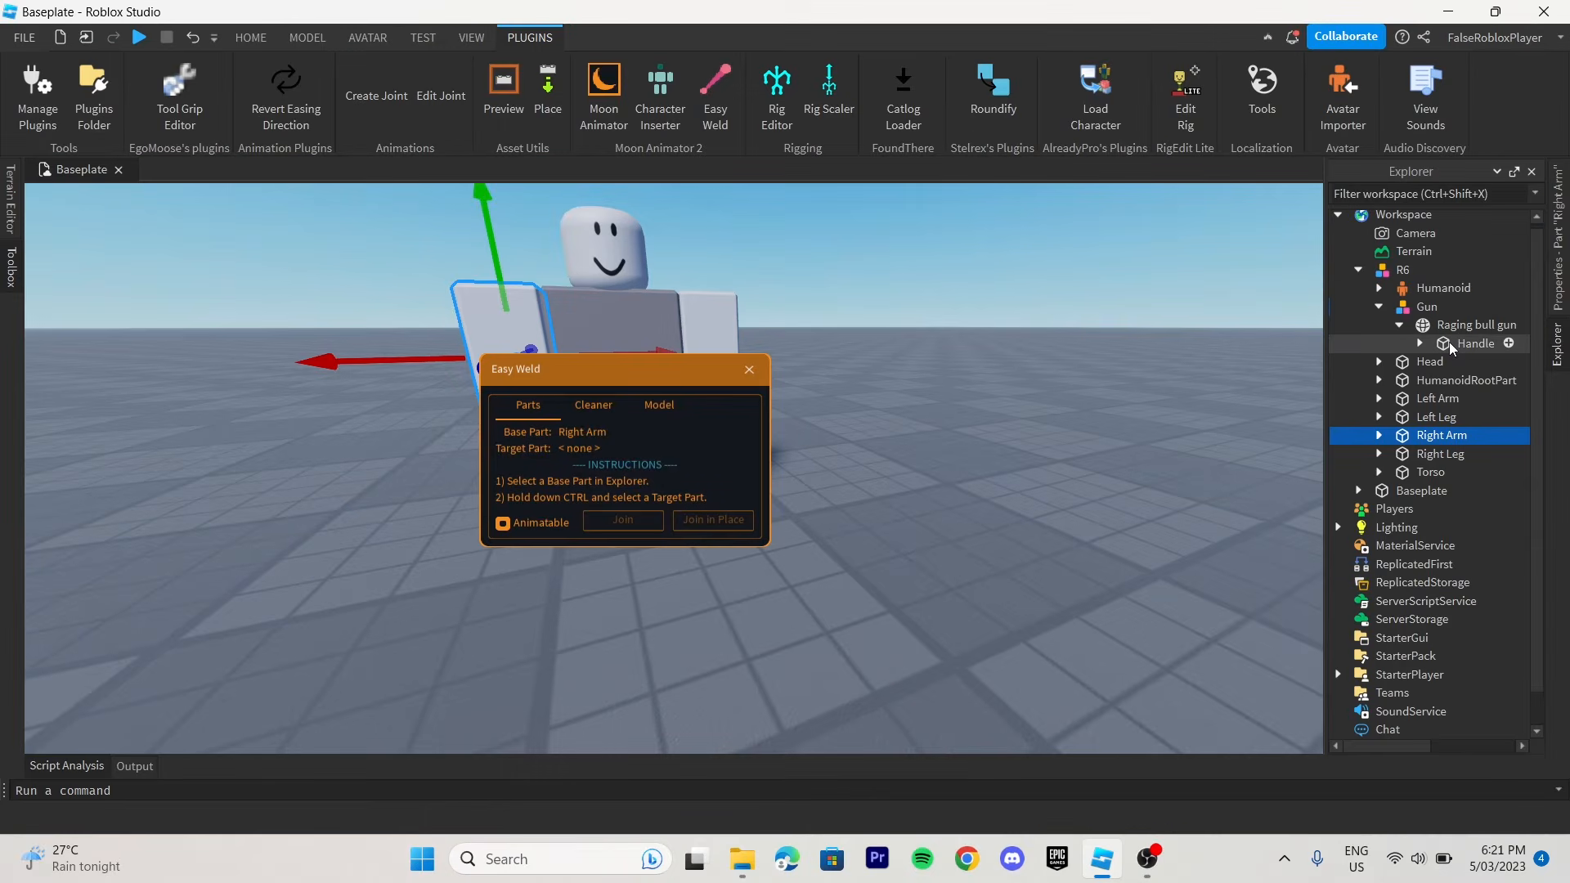
left_click(1451, 345, "ctrl")
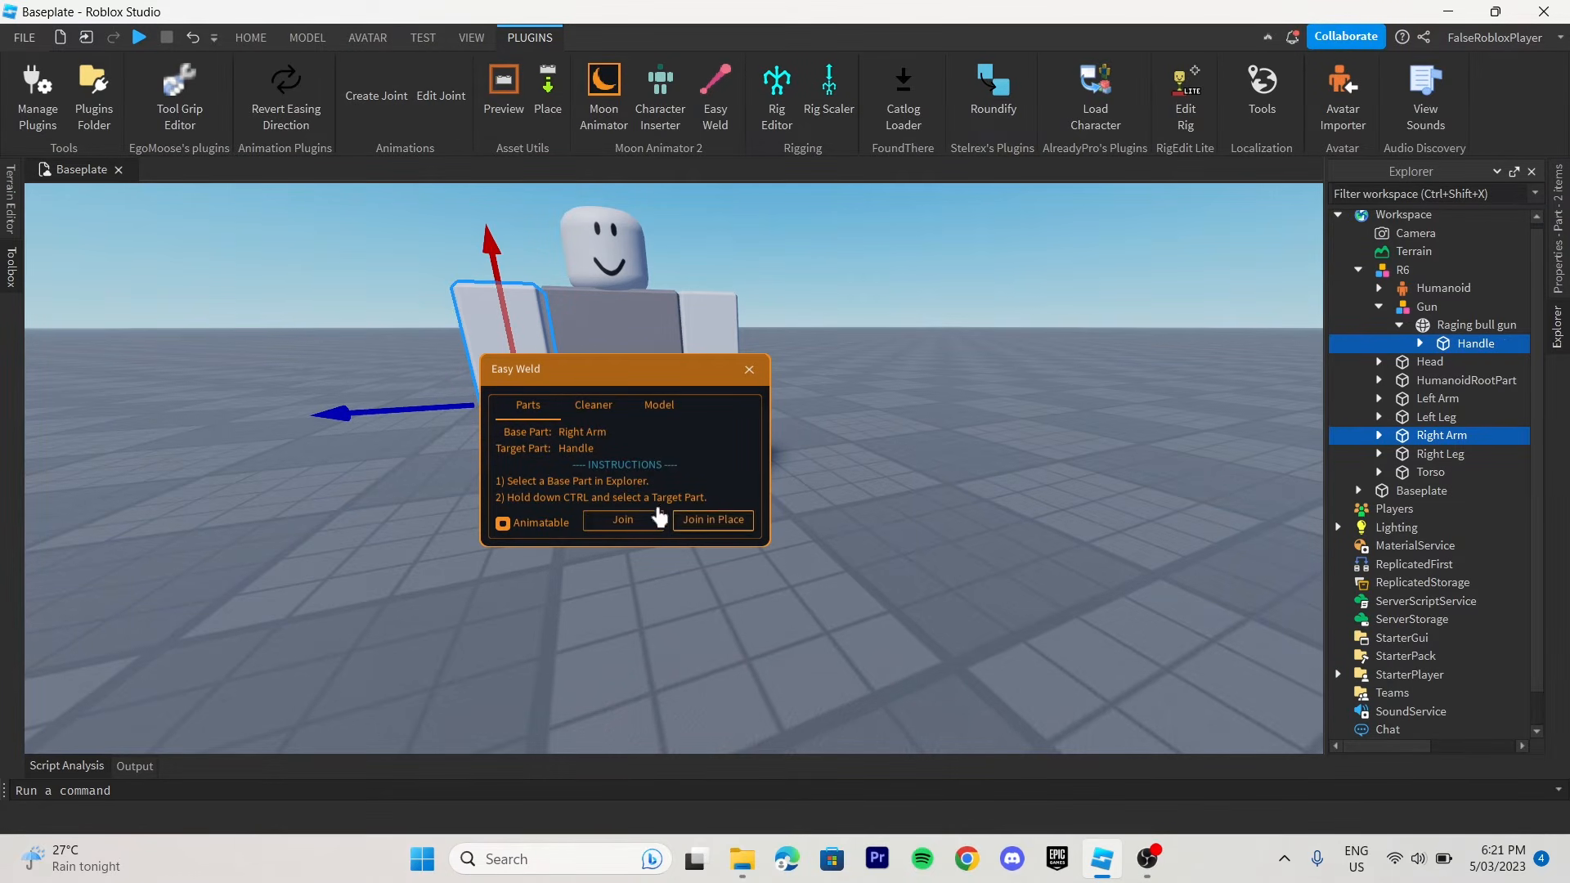
left_click(697, 522)
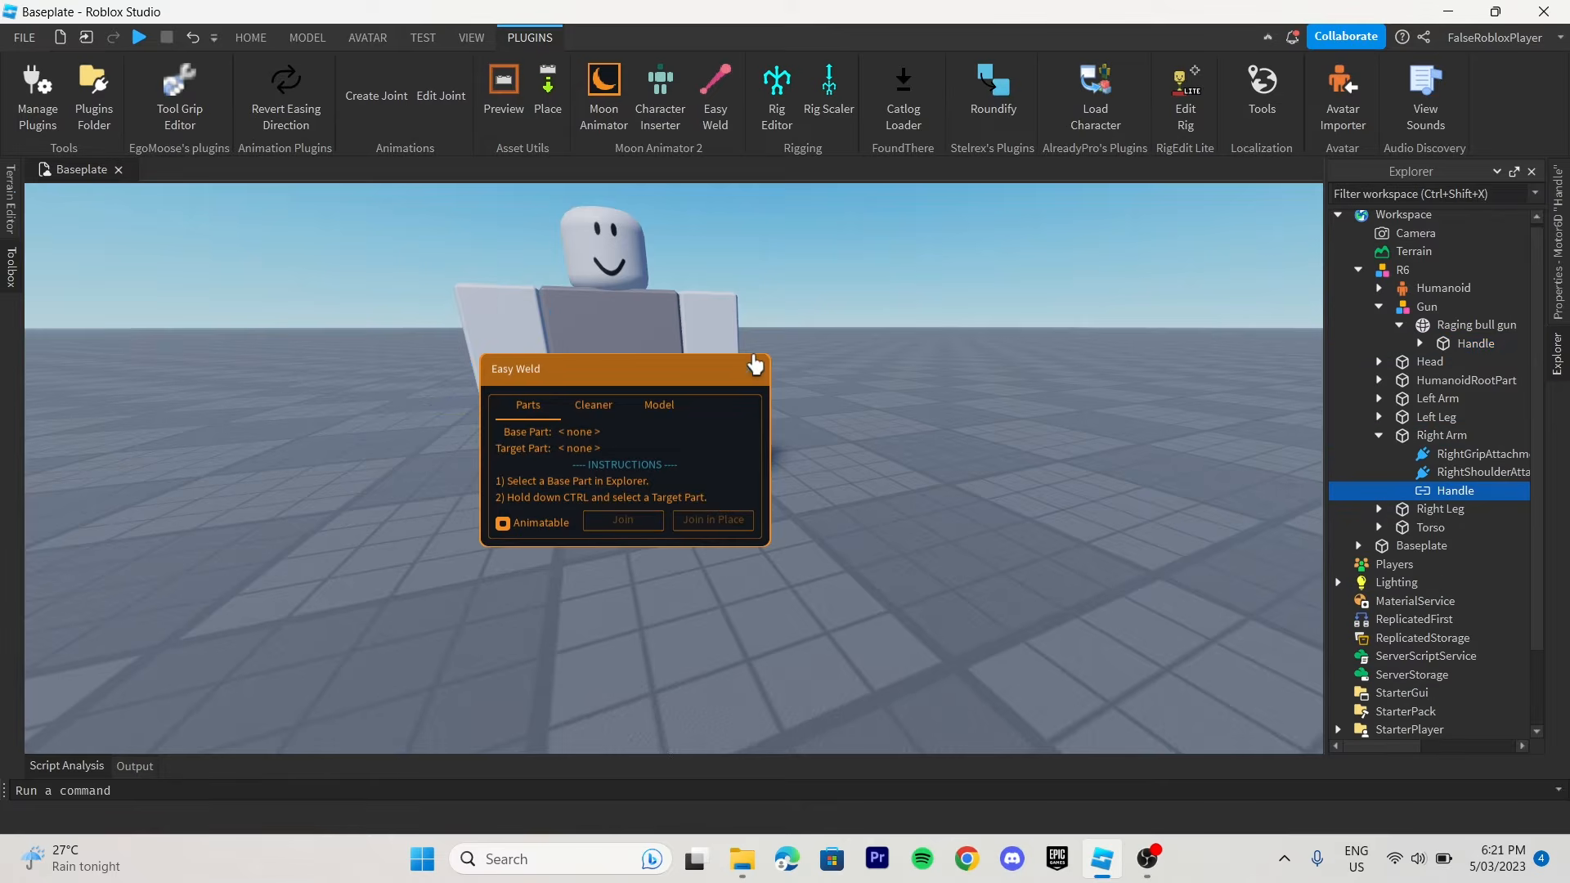
left_click(750, 376)
Step: Create a new Moon 2 file in Moon Animator and add the R6 rig as an item
left_click(612, 123)
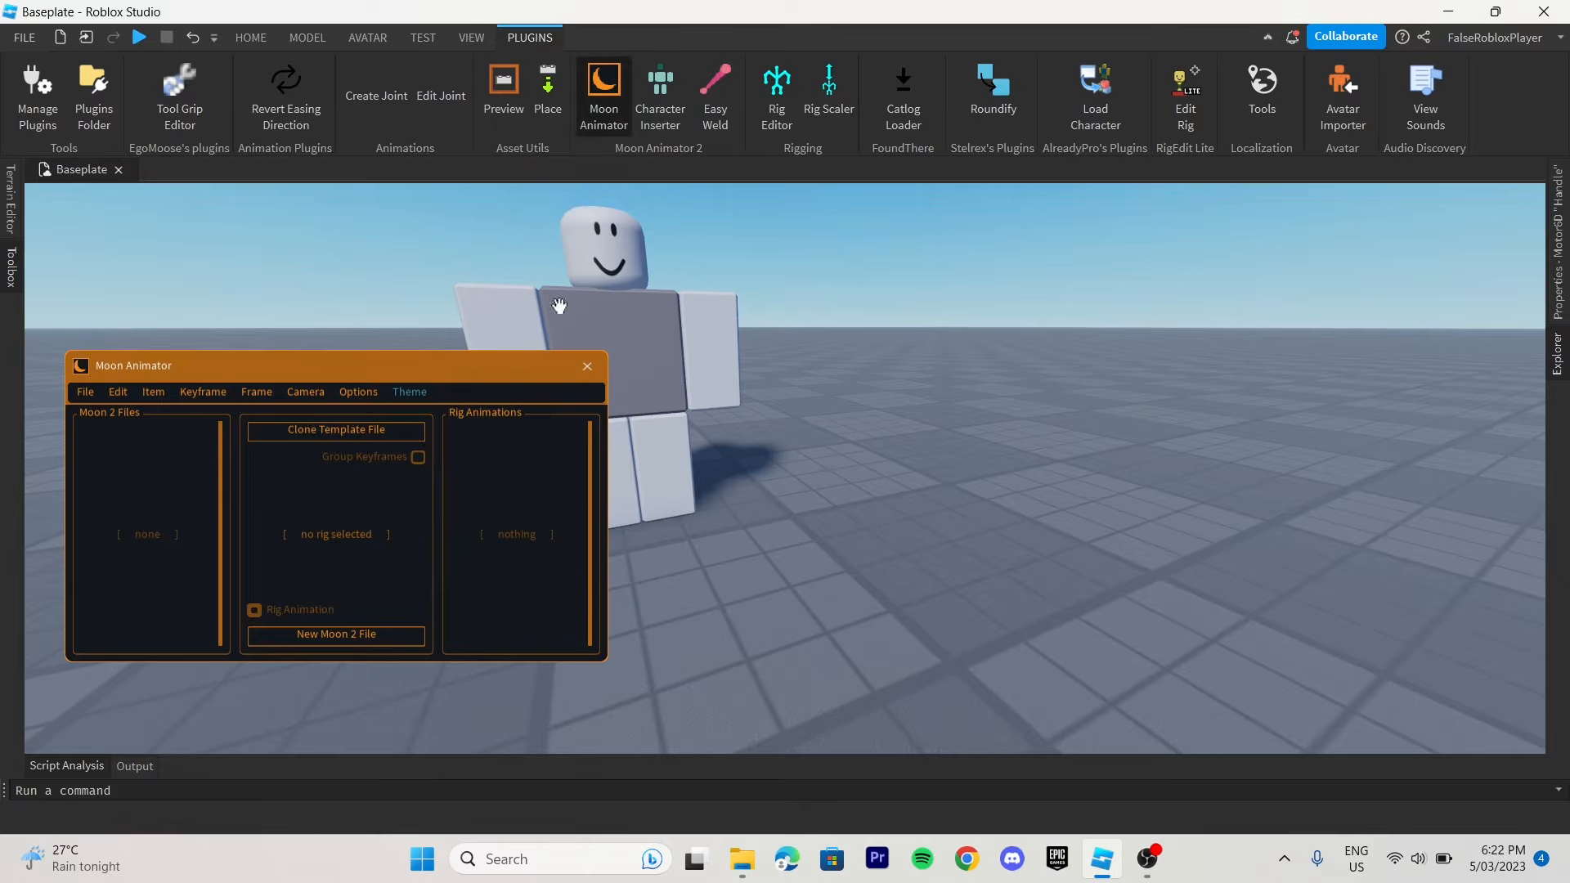
left_click(350, 631)
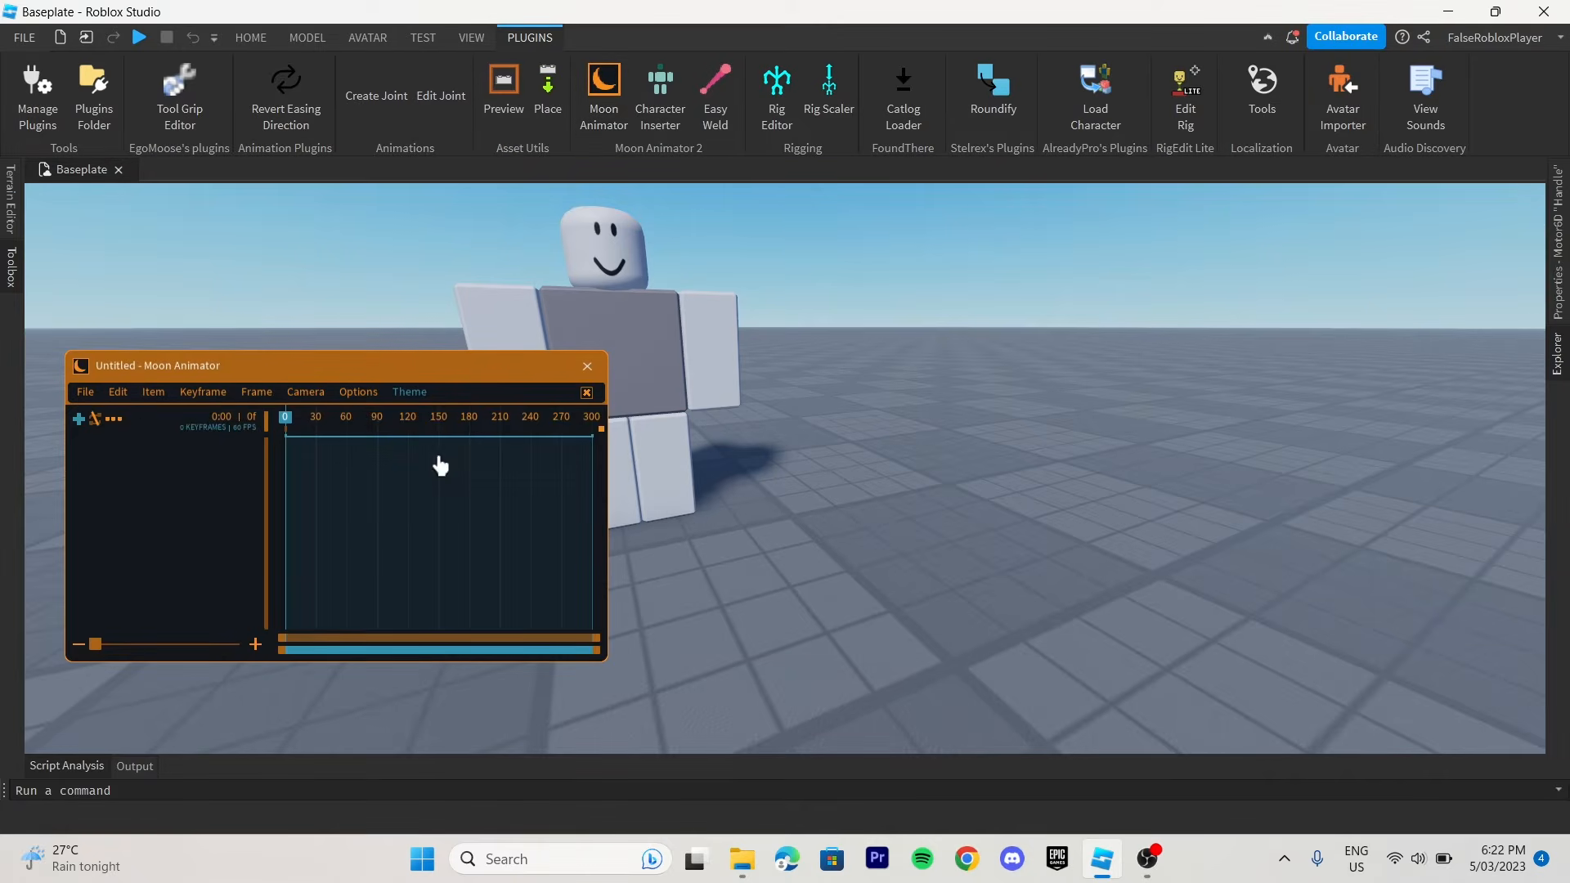
left_click(78, 419)
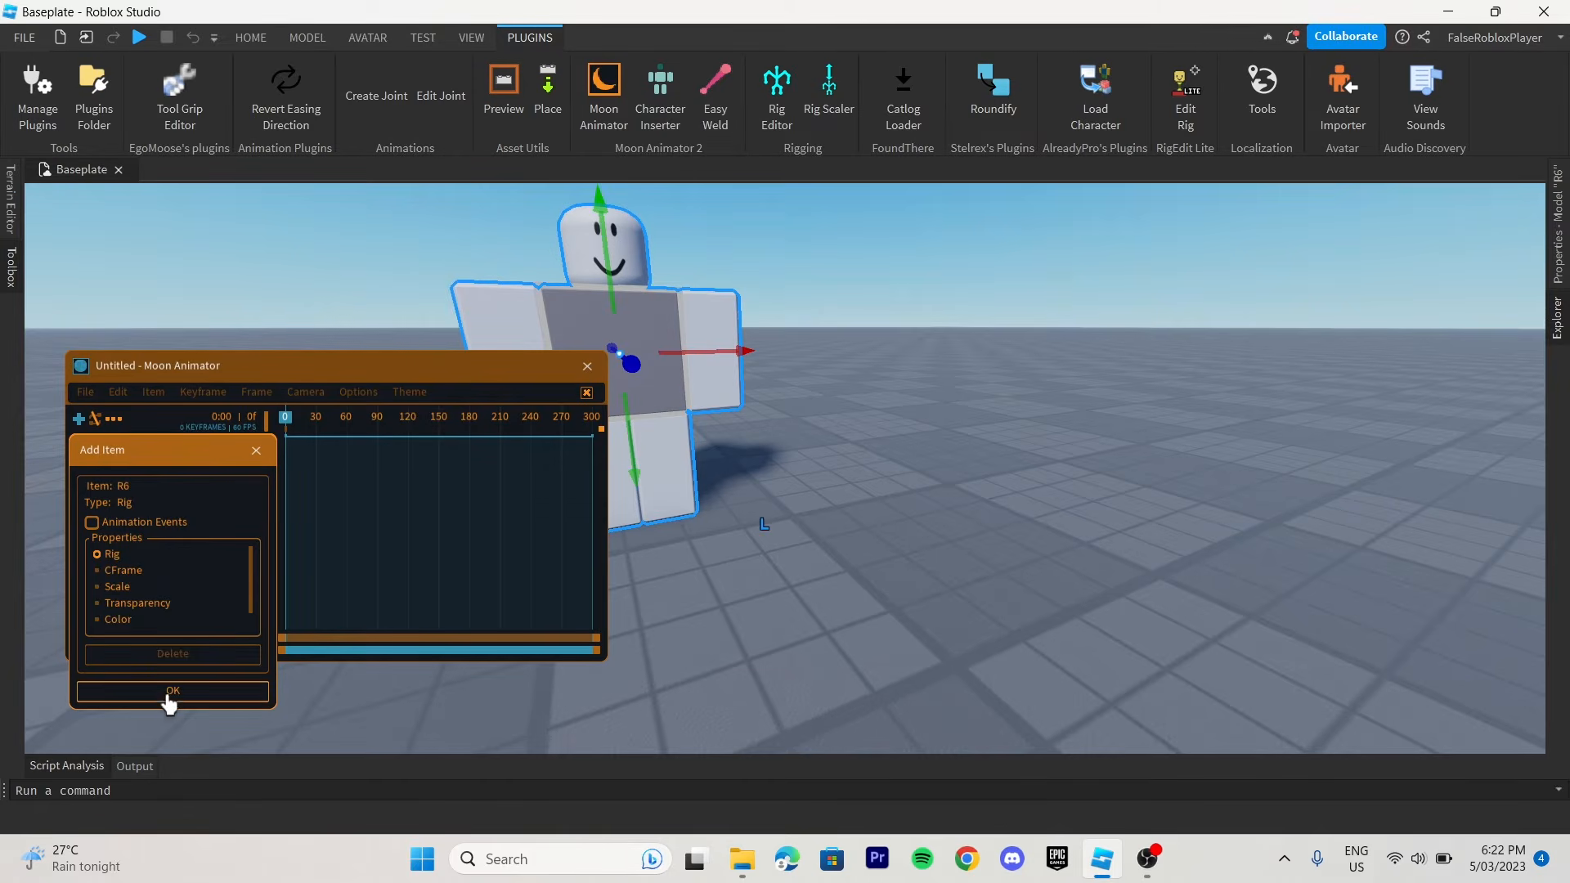
left_click(169, 703)
left_click_drag(322, 381, 1156, 348)
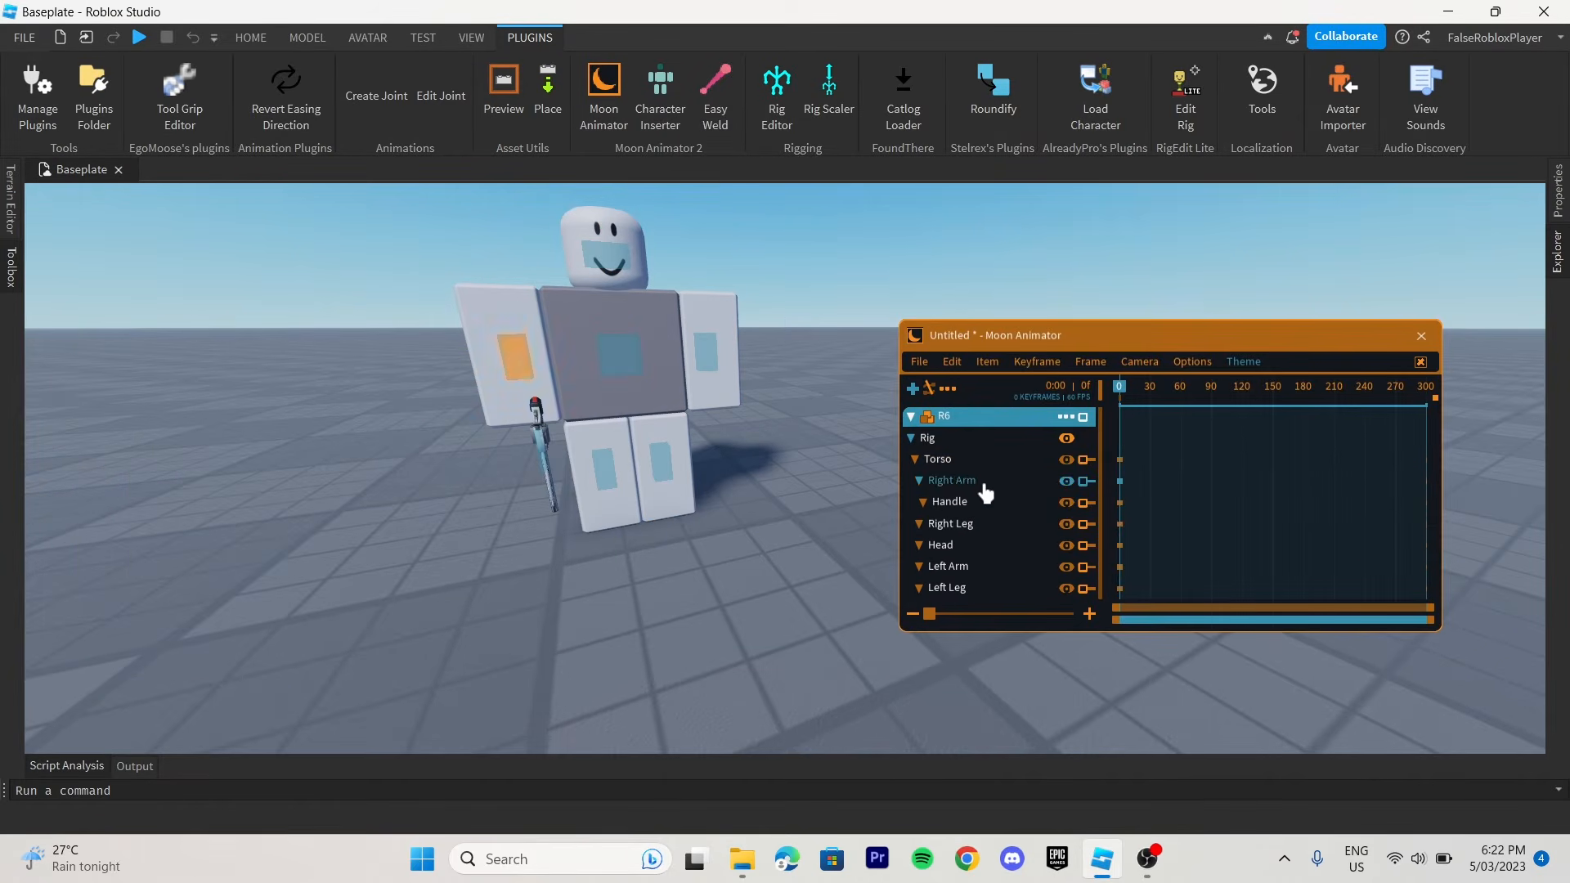
Step: Try rotating the right arm forward and tilting the gun's Handle at frame 0
left_click(983, 483)
right_click_drag(642, 438, 788, 379)
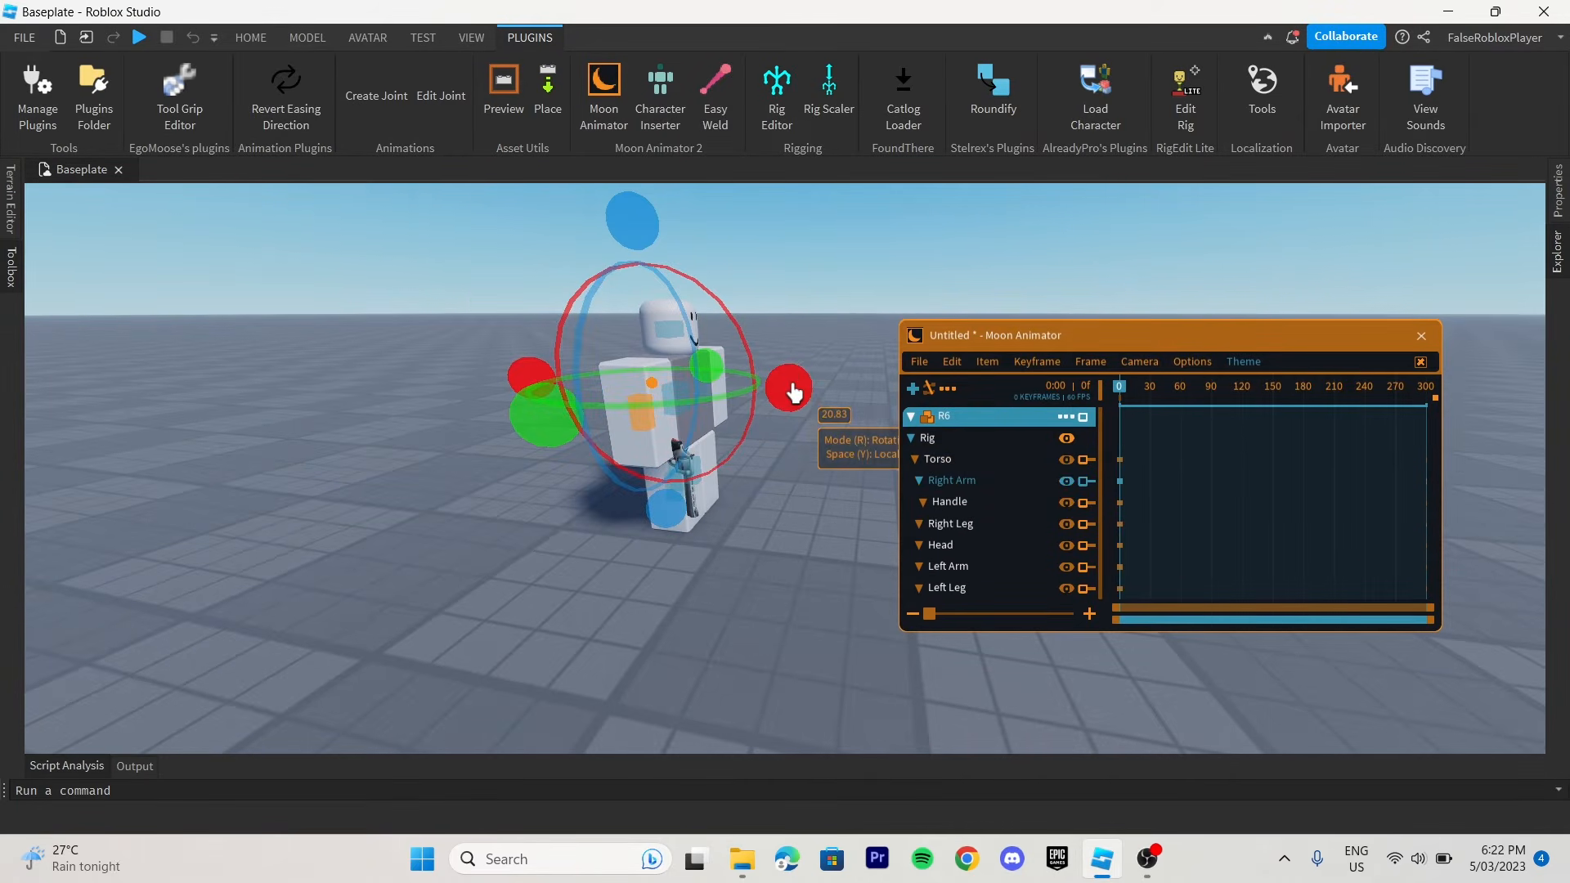
left_click_drag(793, 394, 905, 489)
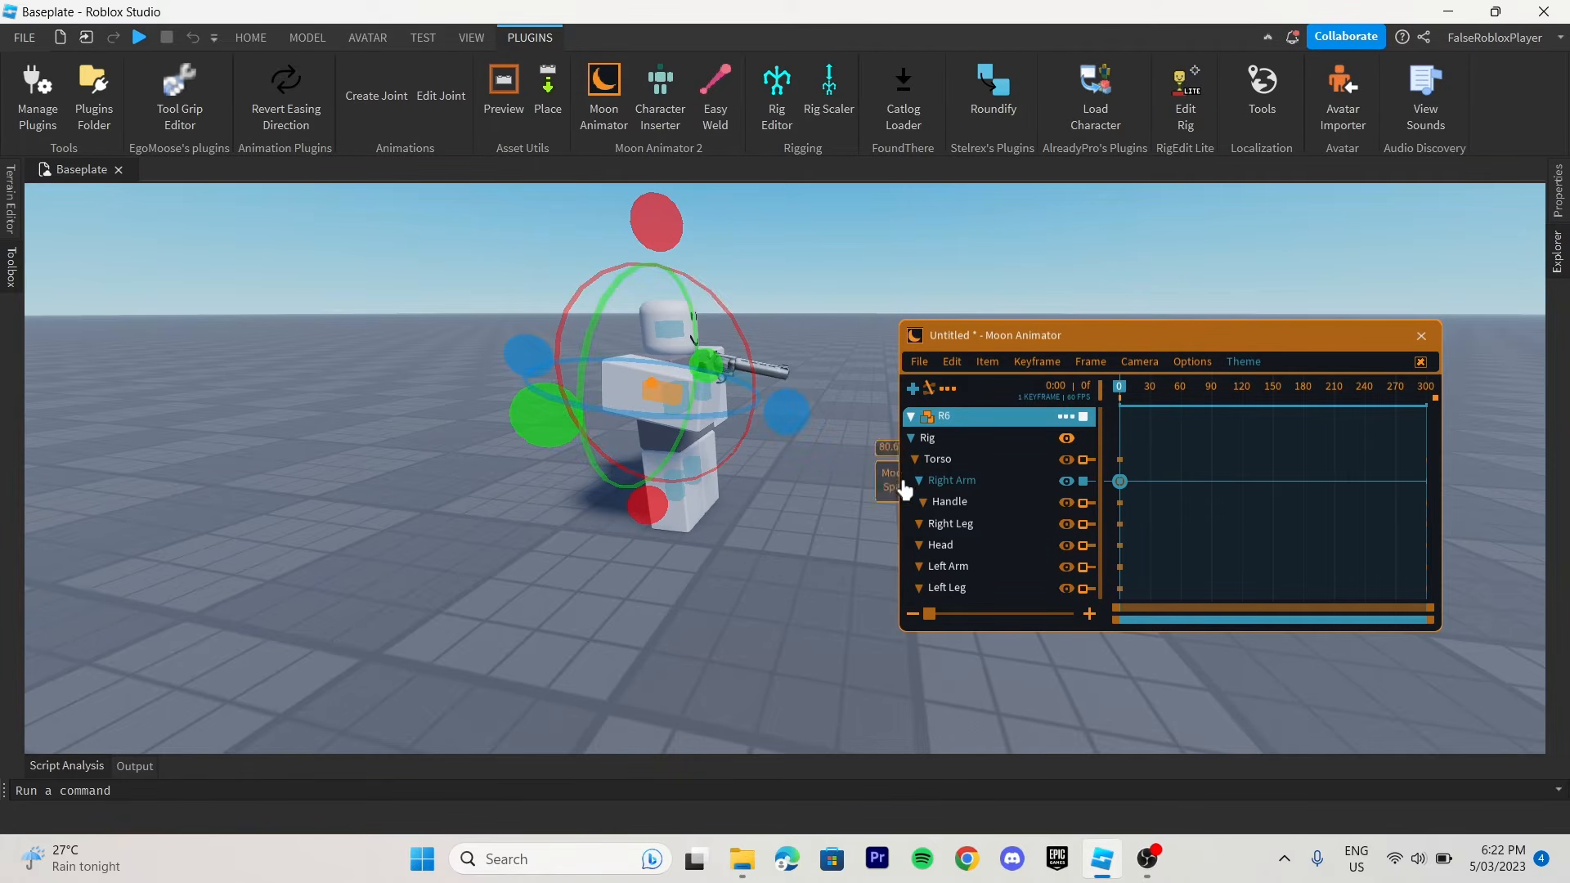
left_click(949, 502)
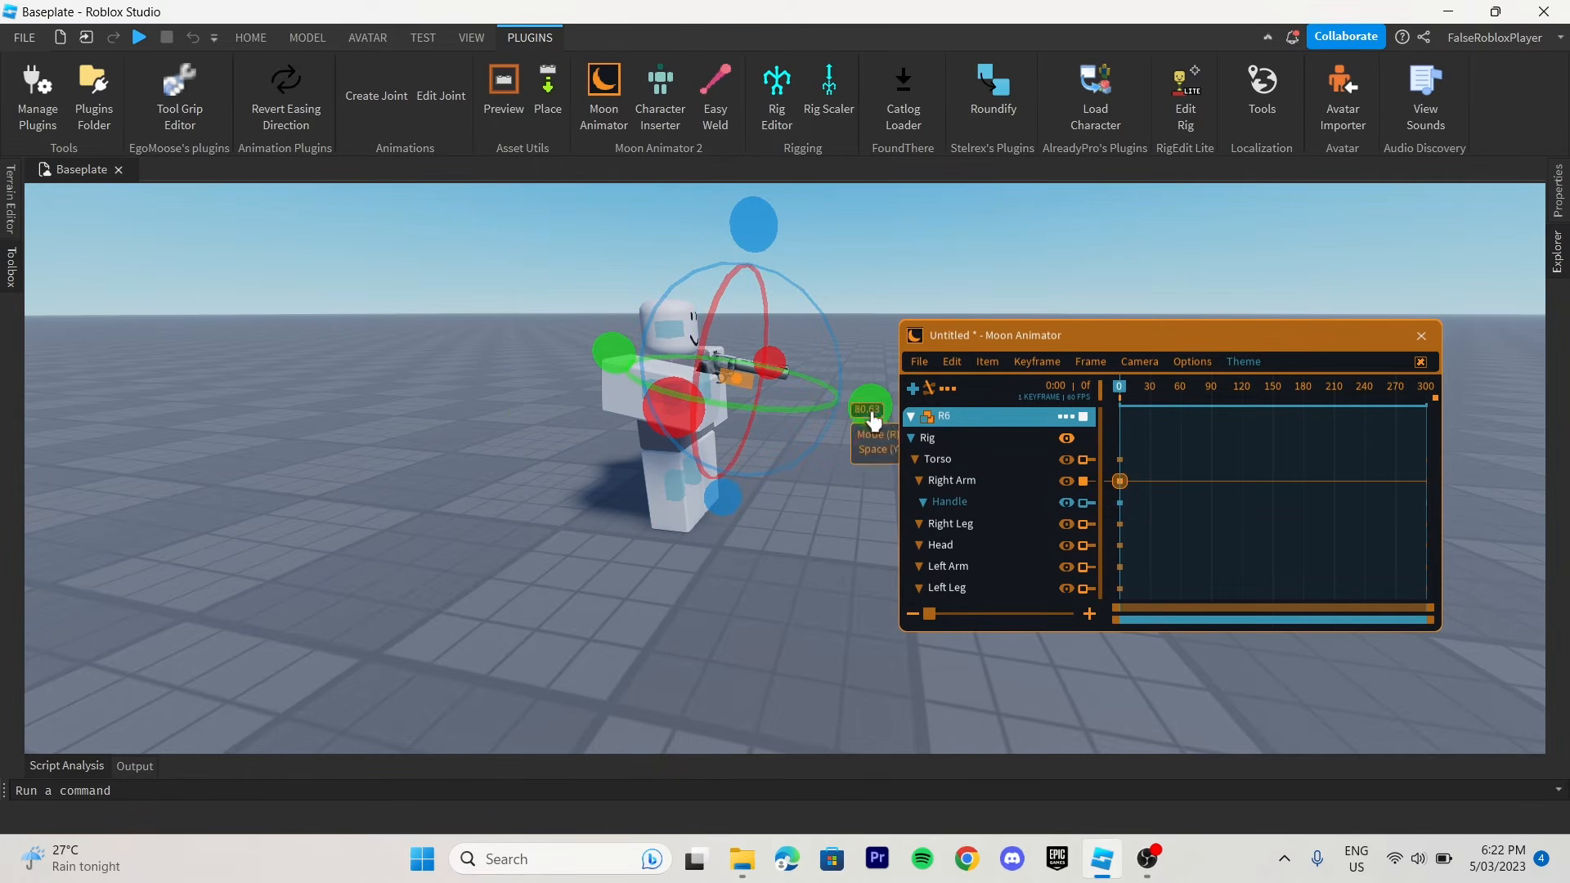
left_click_drag(746, 222, 802, 252)
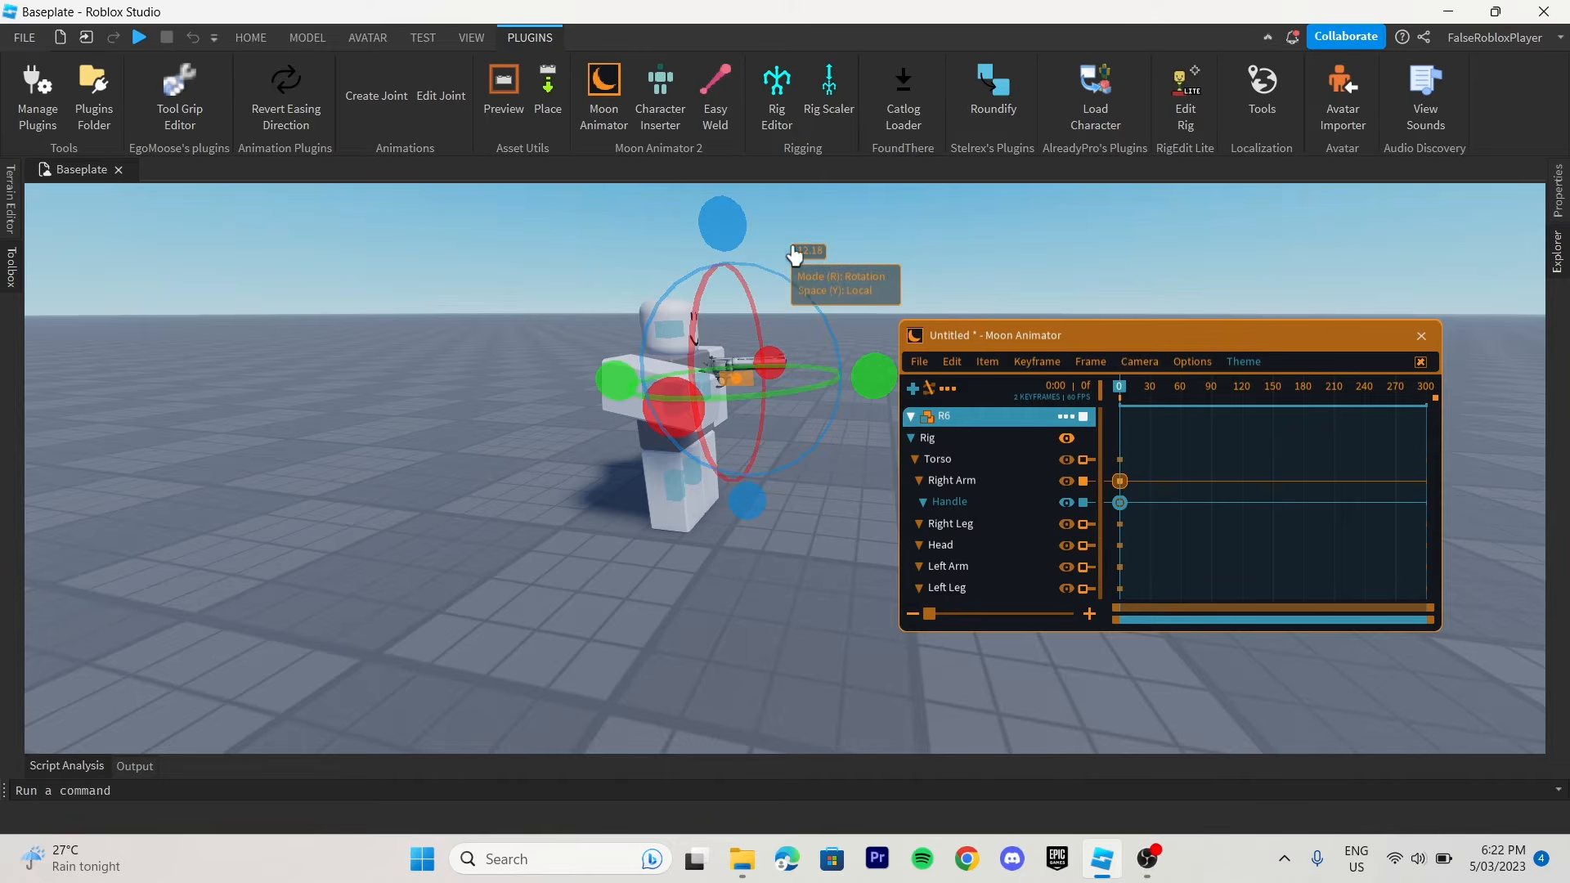
Step: Delete the Handle and Right Arm keyframes at frame 0
key("Delete")
left_click(1119, 482)
key("Delete")
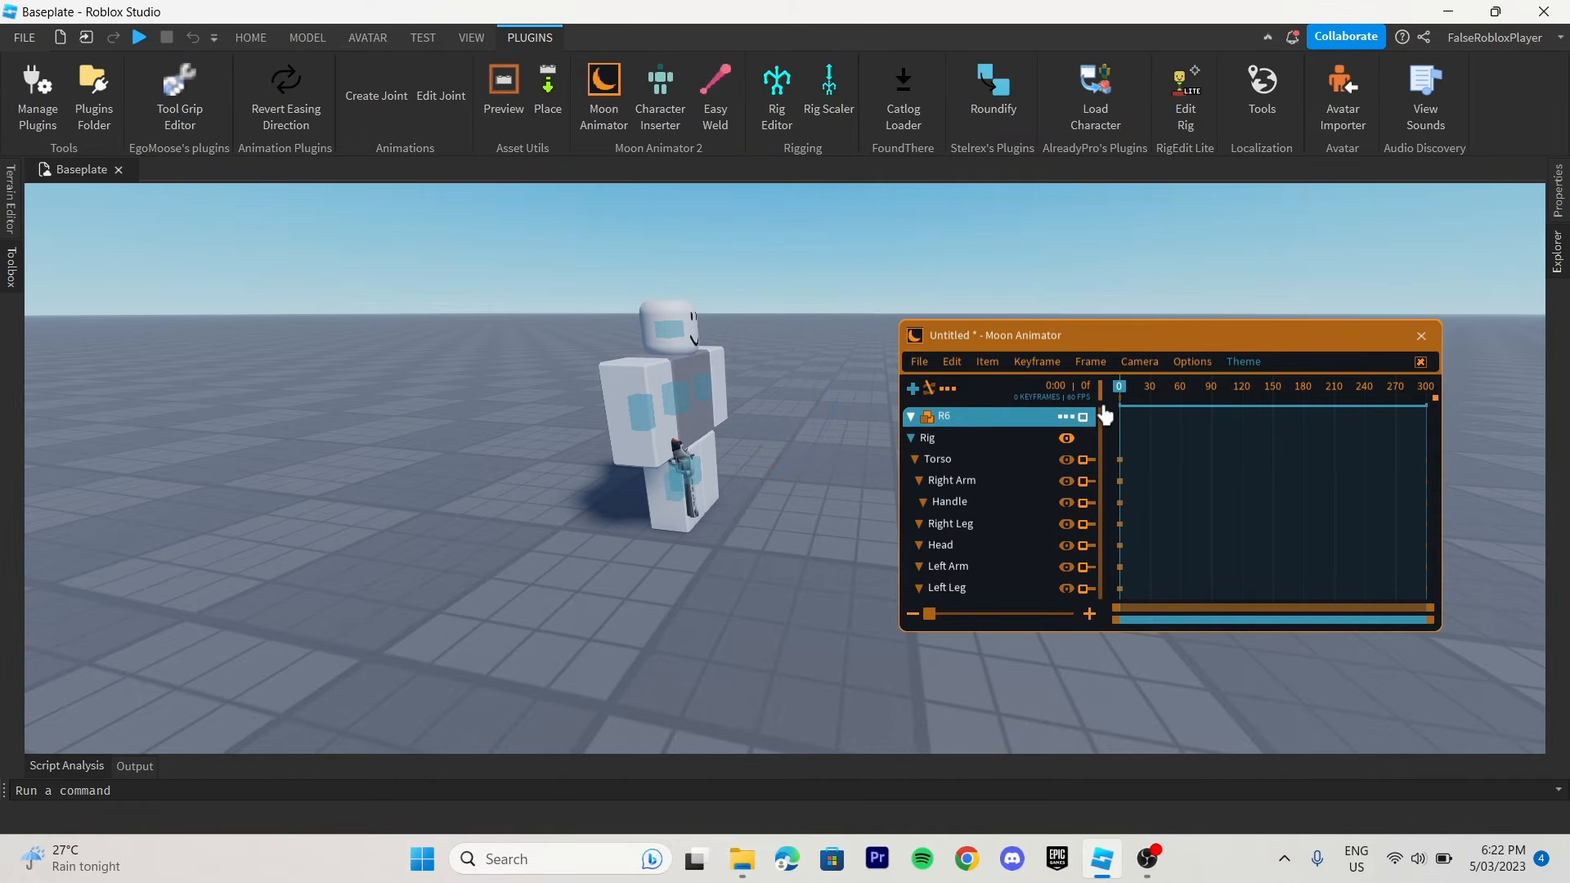
Step: Try turning the torso and head at frame 0
left_click(673, 403)
left_click_drag(728, 380, 710, 397)
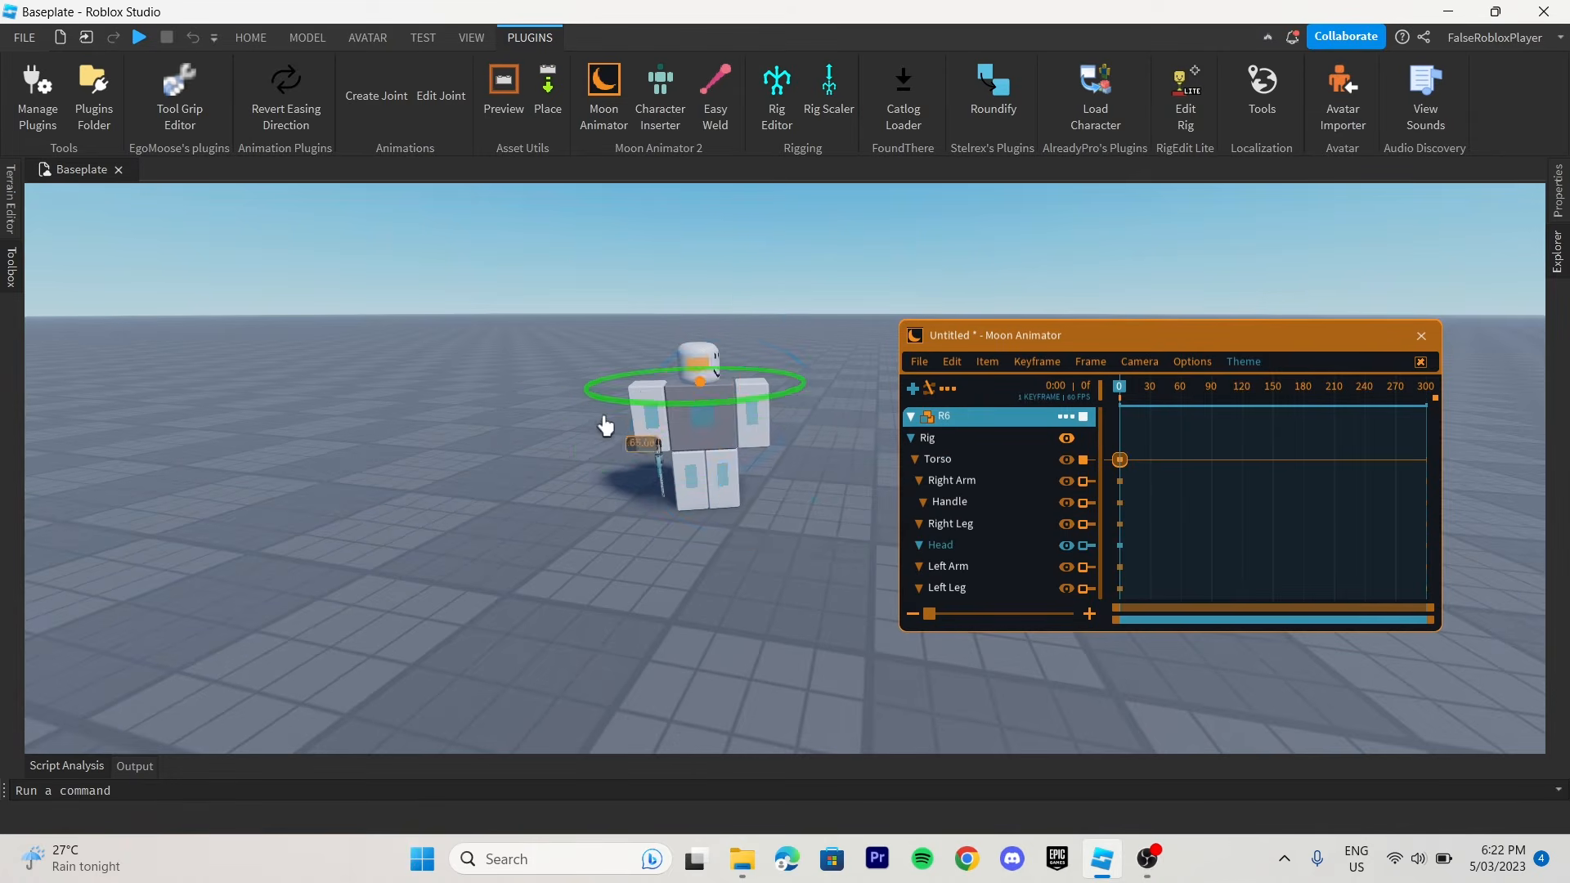
left_click_drag(603, 421, 606, 424)
Step: Shift the left leg slightly forward at frame 0 in Position mode
left_click(723, 476)
key("r")
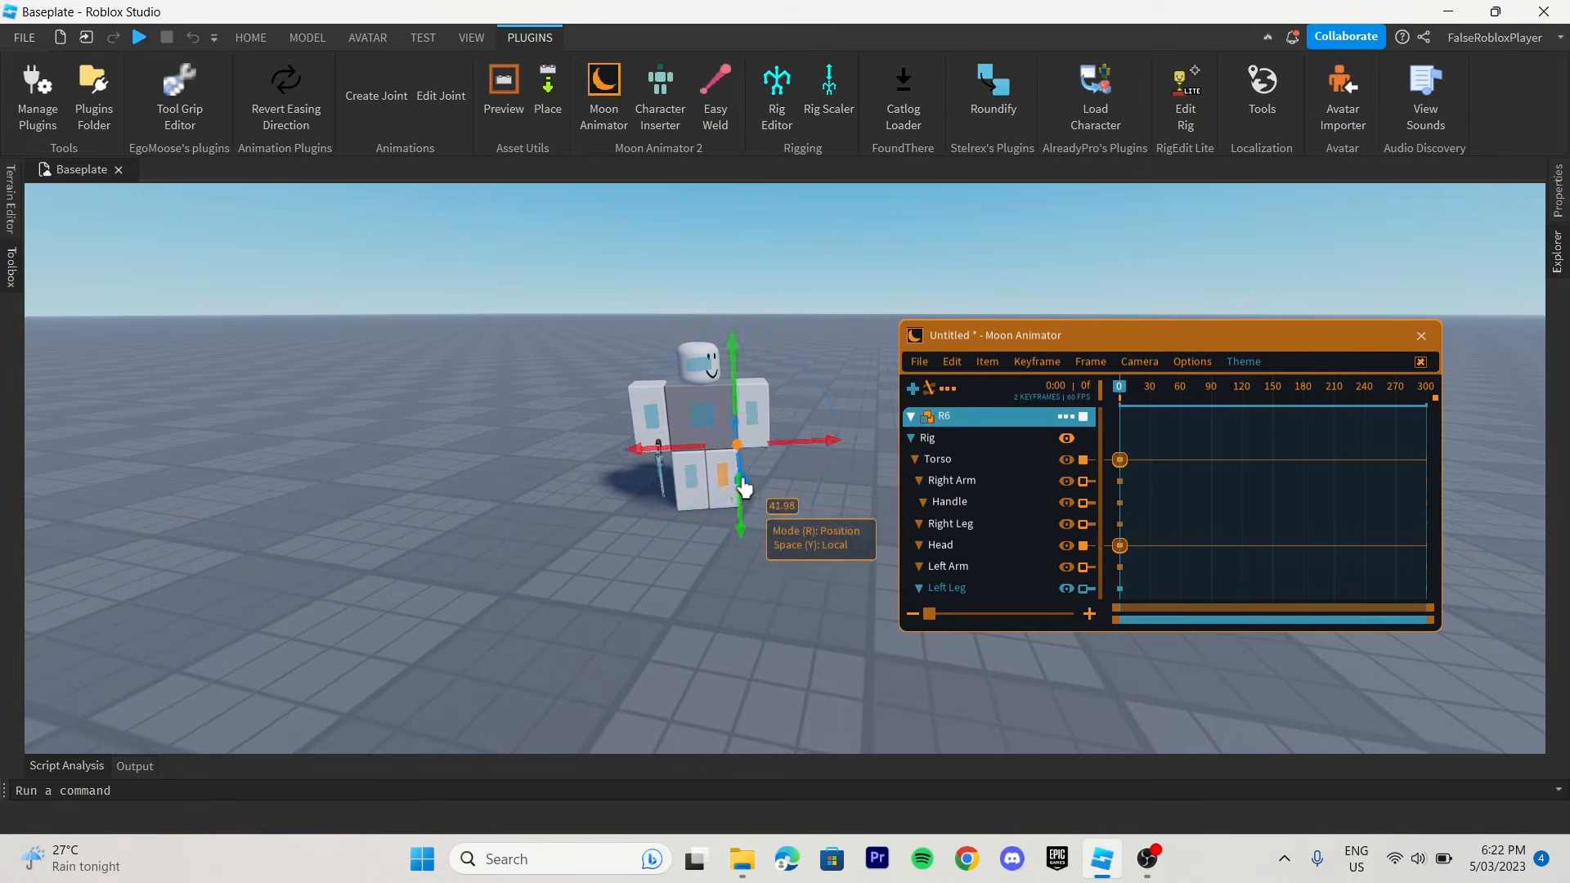
left_click_drag(742, 484, 727, 475)
key("r")
Step: Delete the Torso and Head keyframes at frame 0
left_click(655, 422)
left_click(1120, 459)
key("Delete")
key("Delete")
Step: Add keyframes for all parts of the rig at frame 113
left_click(1233, 388)
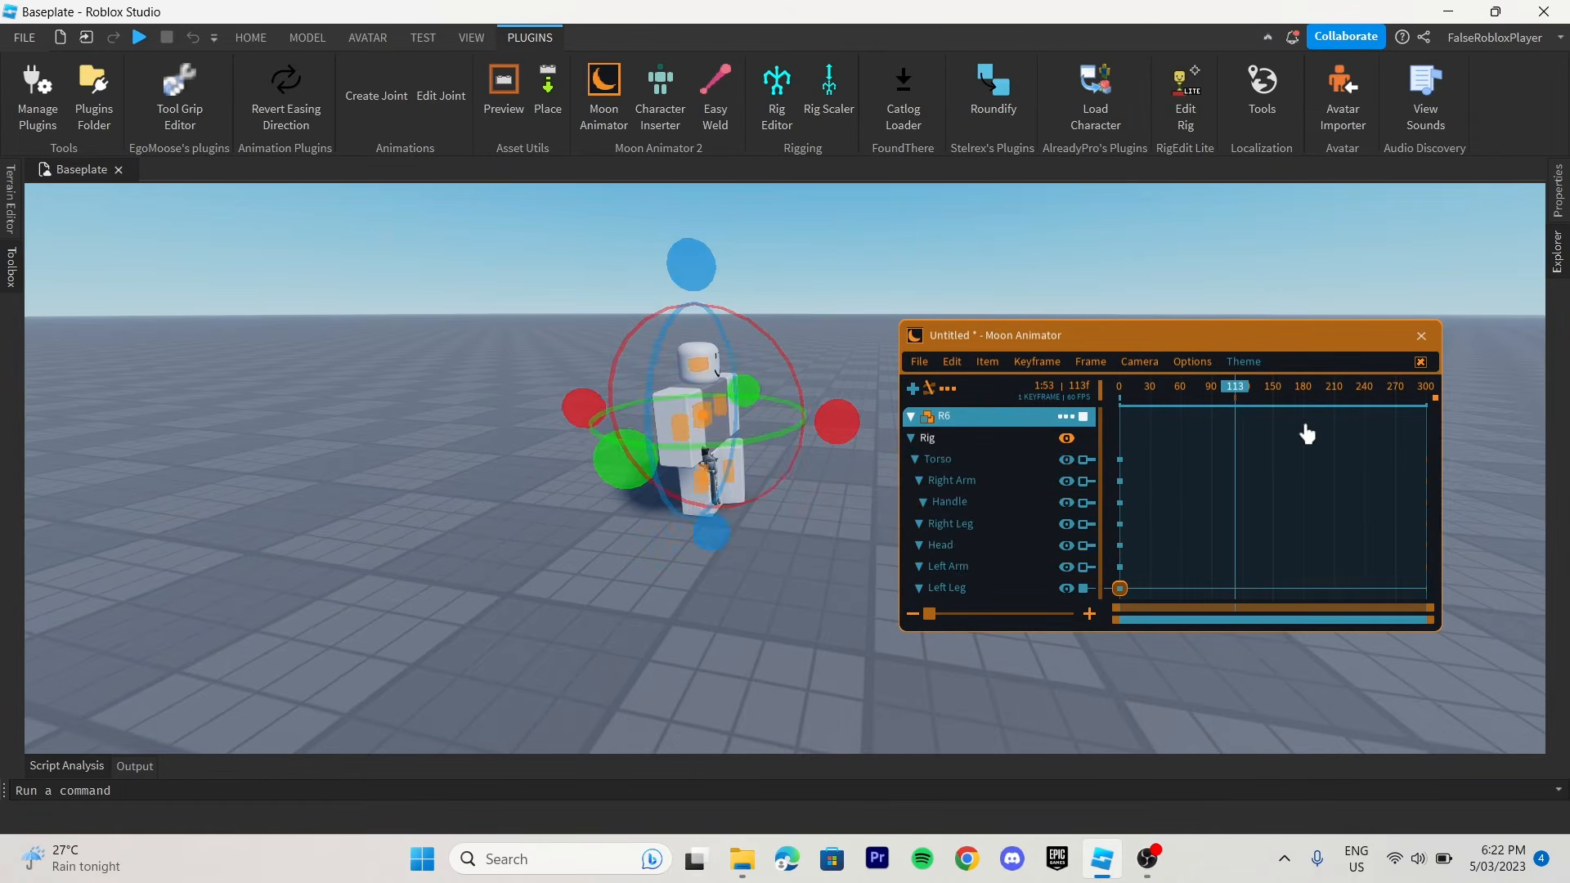
left_click(960, 419)
left_click(950, 464)
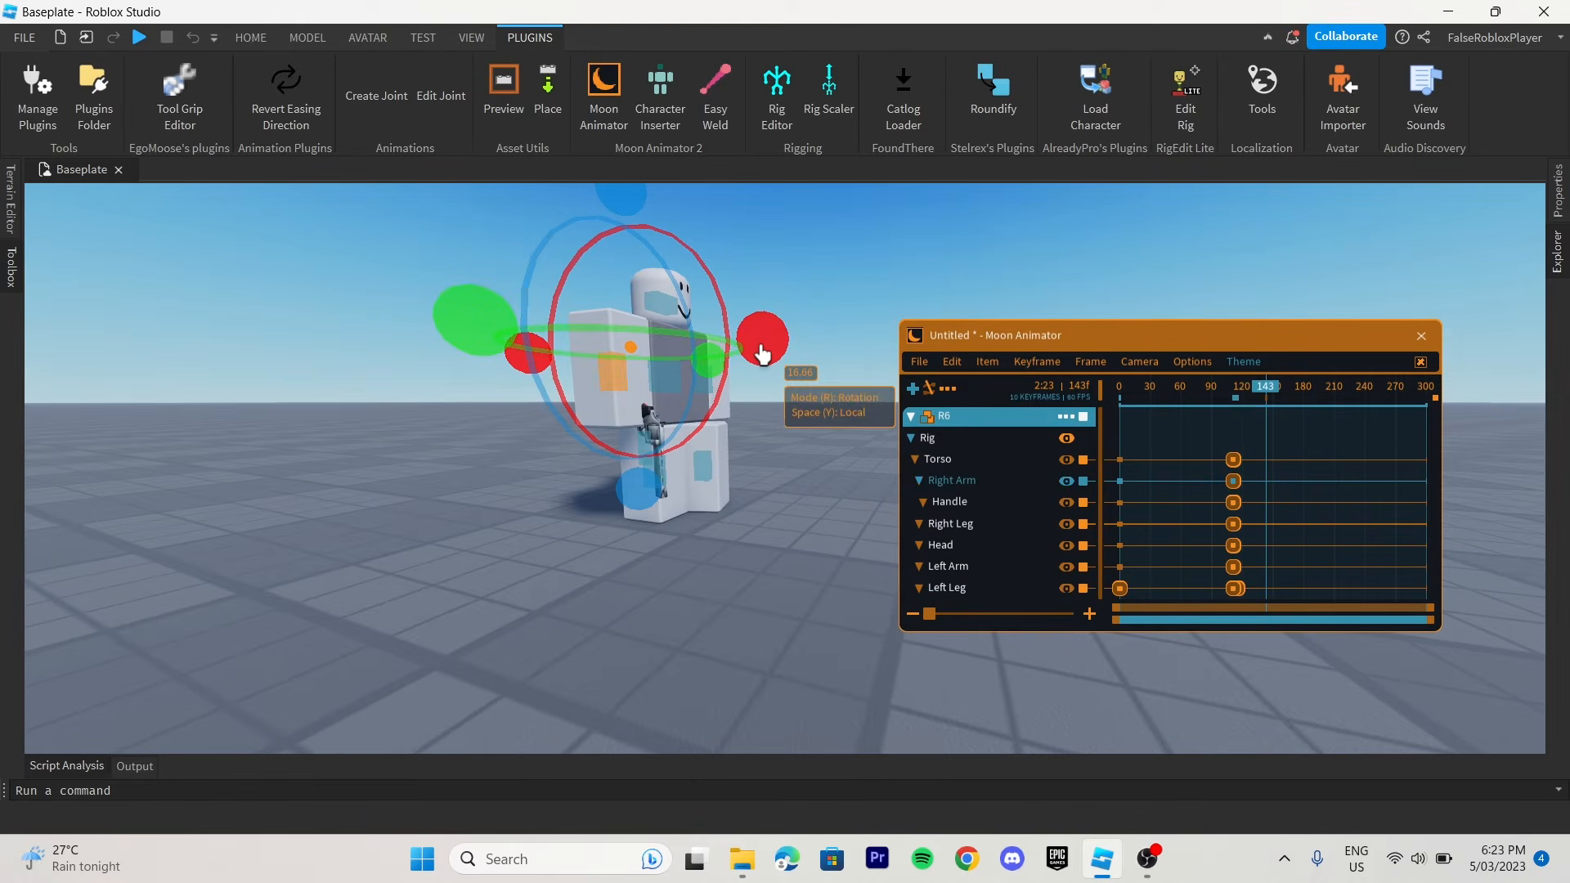
Step: Raise the right arm forward at frame 143 and move that keyframe to frame 171
left_click_drag(806, 384, 628, 234)
mouse_move(1265, 393)
left_mouse_down()
mouse_move(1223, 402)
mouse_move(1265, 401)
left_mouse_up()
left_click_drag(1265, 481, 1294, 480)
Step: Apply an easing style to the Right Arm keyframes at frames 113 and 171
left_click(1233, 481, "ctrl")
key("8")
left_click(1436, 732)
left_click_drag(1265, 394, 1119, 400)
Step: Reposition and rotate the Handle at frame 171 so the revolver points forward on the raised arm
left_click(954, 502)
left_click(1083, 502)
key("r")
left_click_drag(736, 483, 728, 480)
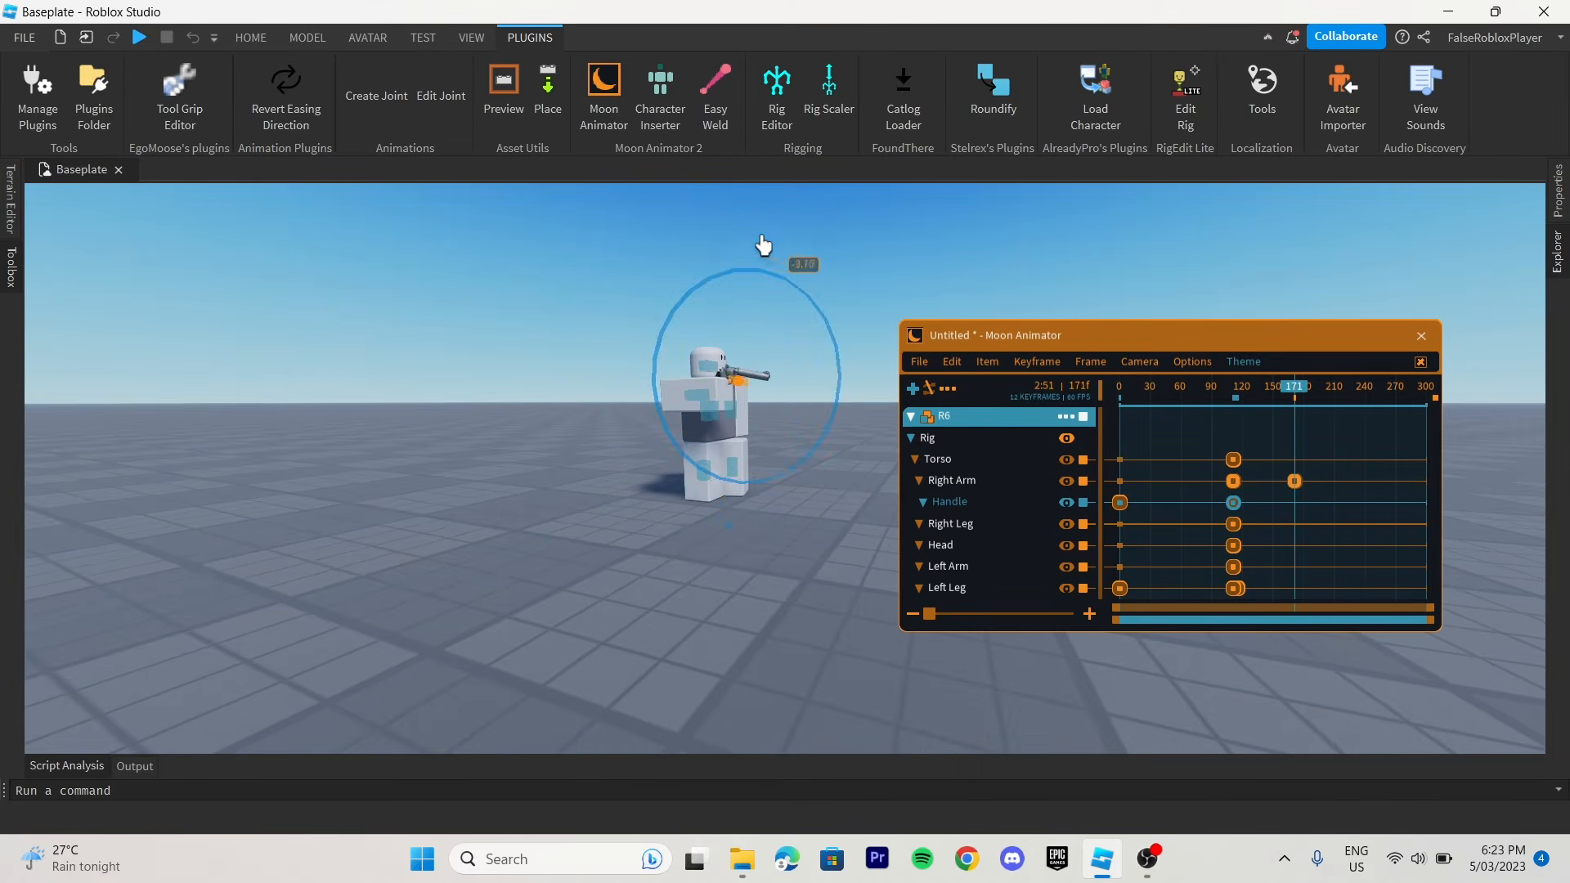
Step: Apply Cubic InOut easing to the Handle keyframes
left_click_drag(1288, 386, 1204, 386)
left_click(1233, 500, "ctrl")
key("8")
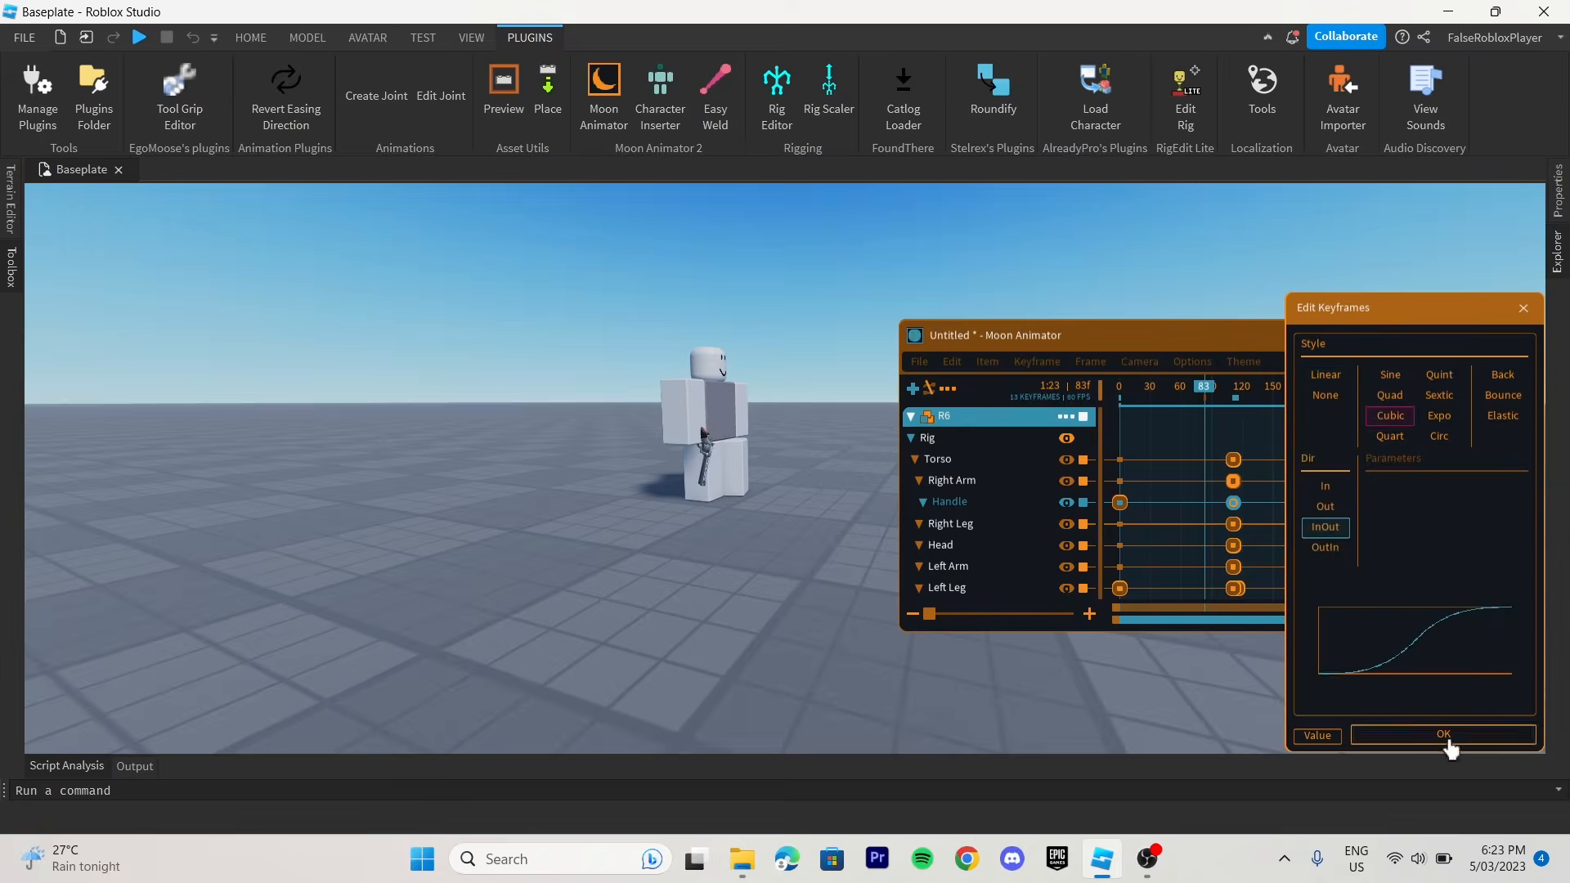
left_click(1448, 743)
Step: Play and scrub the arm and gun animation from a closer view
left_click(831, 386)
key("space")
right_click_drag(831, 386, 831, 386)
key("w")
left_click_drag(1185, 395, 1081, 400)
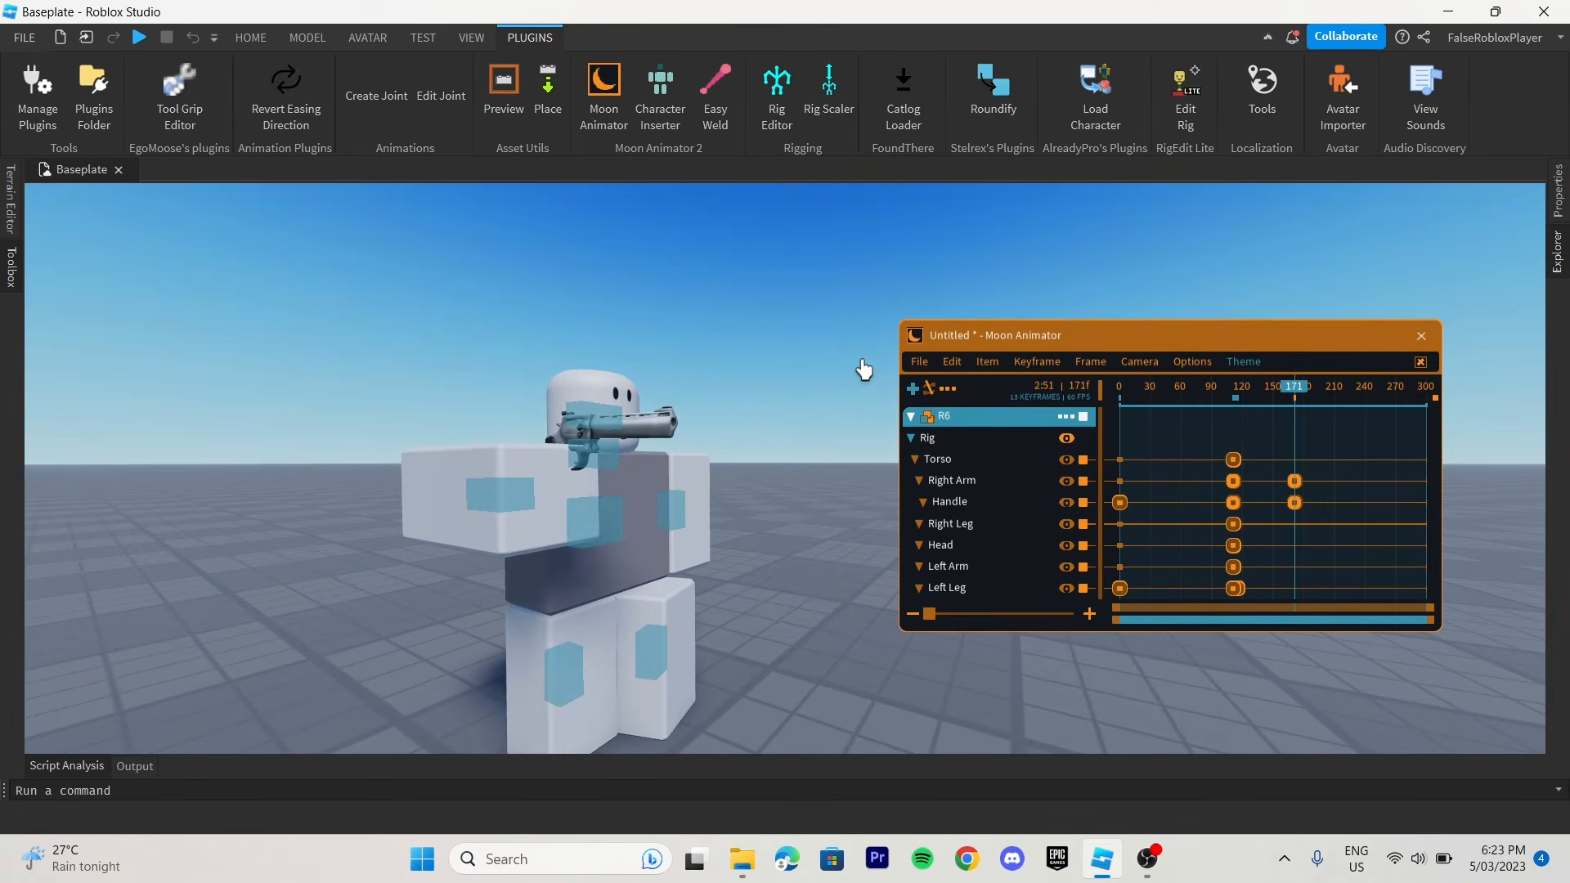
Step: Move the Handle keyframe from frame 171 to frame 197 and play the animation
left_click(1304, 505)
left_click_drag(1295, 398, 1190, 406)
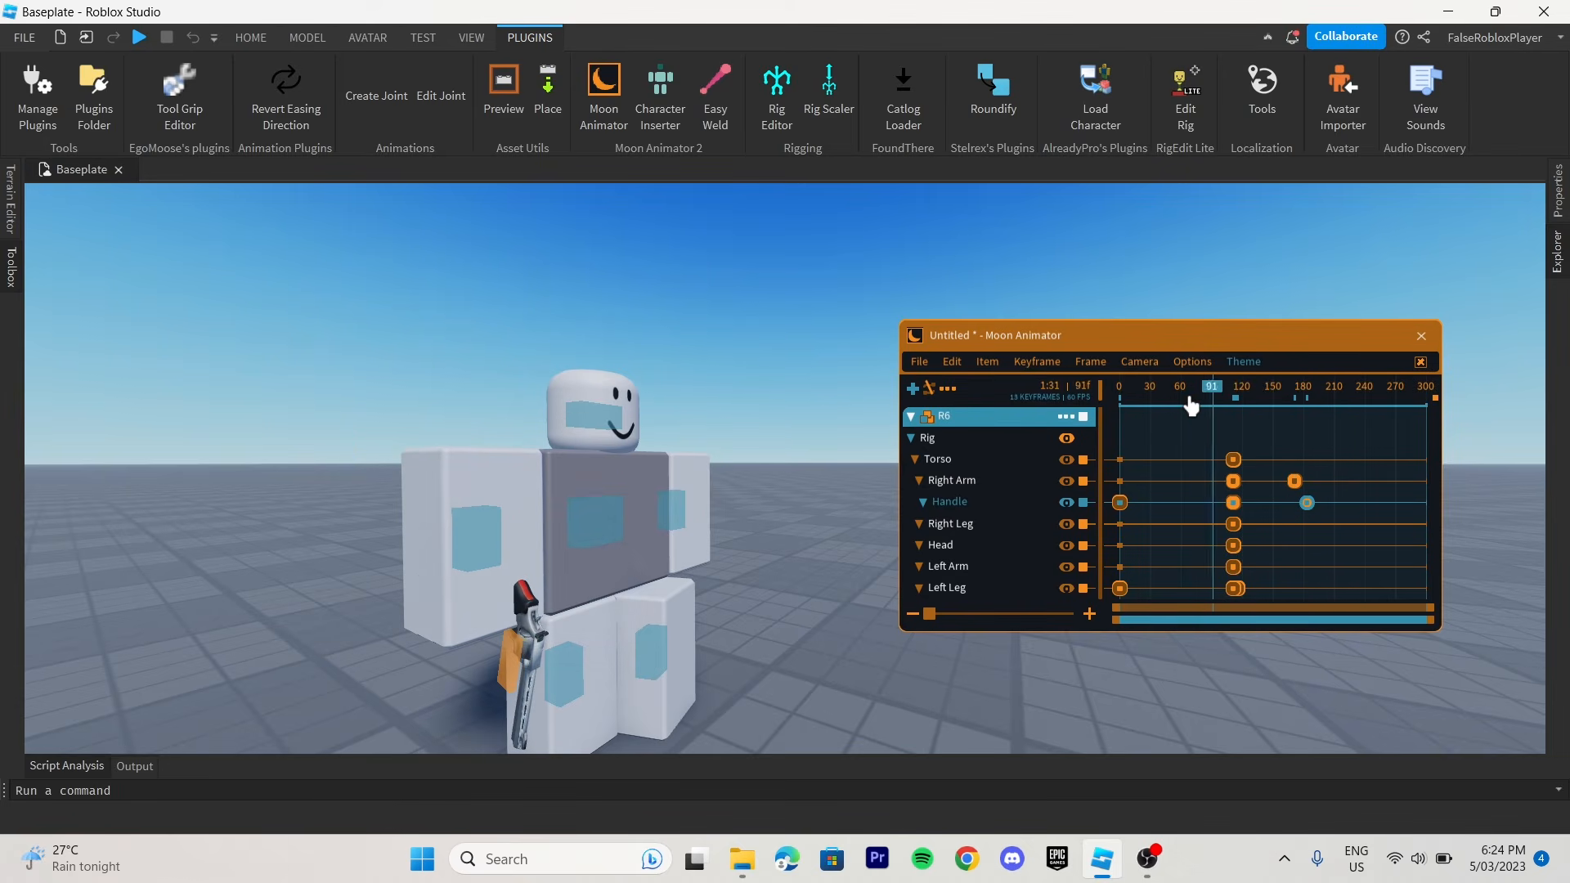
left_click_drag(1307, 502, 1321, 506)
left_click_drag(1248, 391, 1191, 397)
key("space")
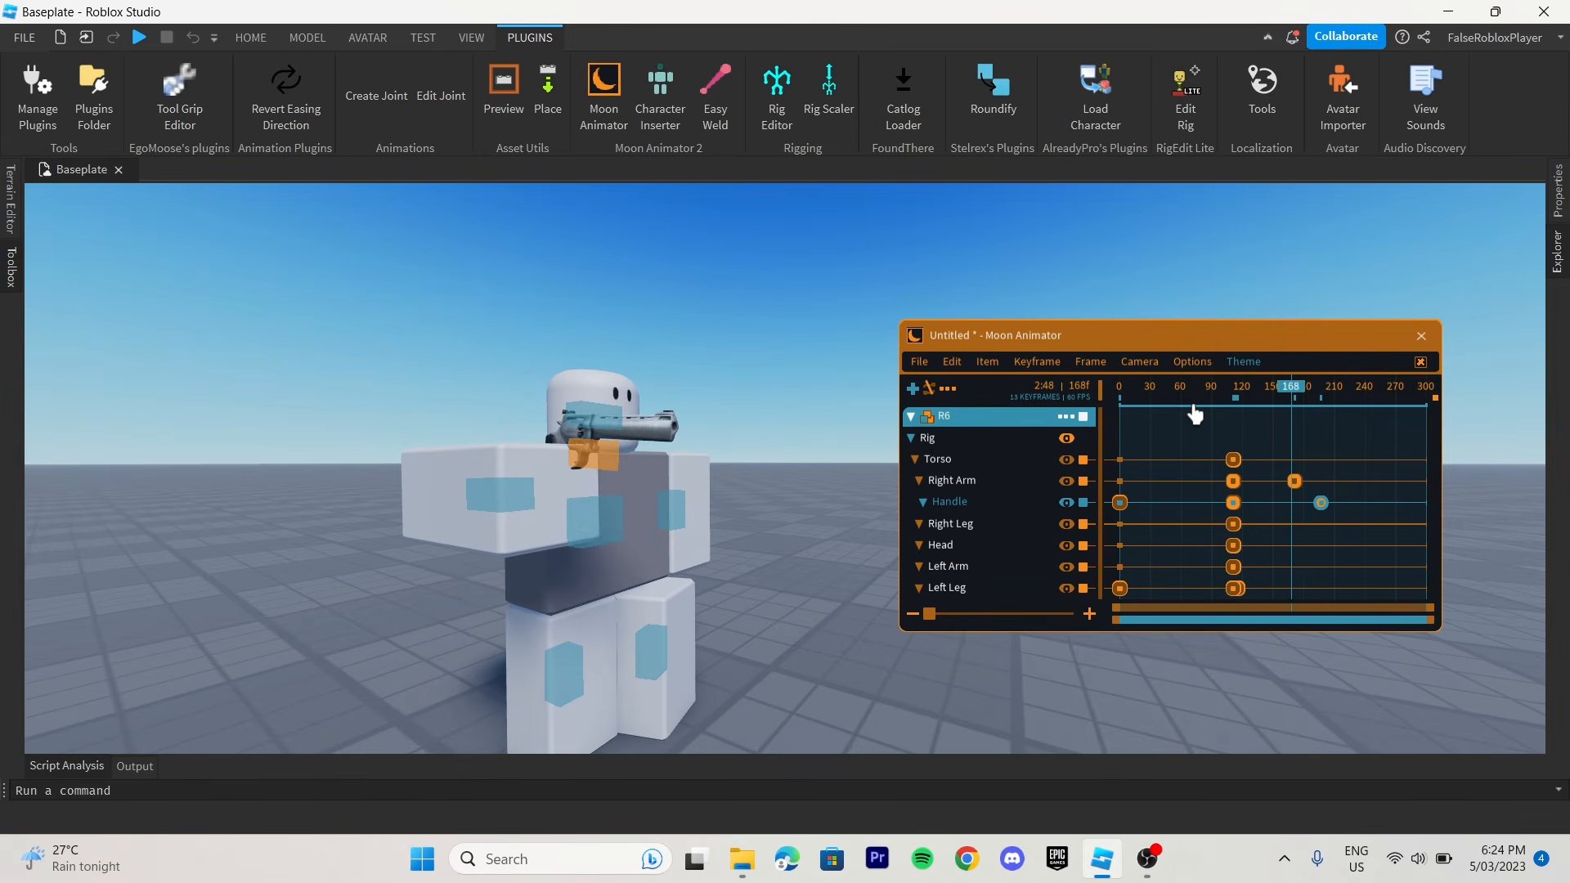
Step: Examine the rig's raised arm and the revolver from several angles at the end of the motion
left_click(821, 422)
key("a")
right_click_drag(821, 423, 823, 423)
key("d")
key("w")
right_click_drag(1045, 274, 1044, 271)
key("a")
key("d")
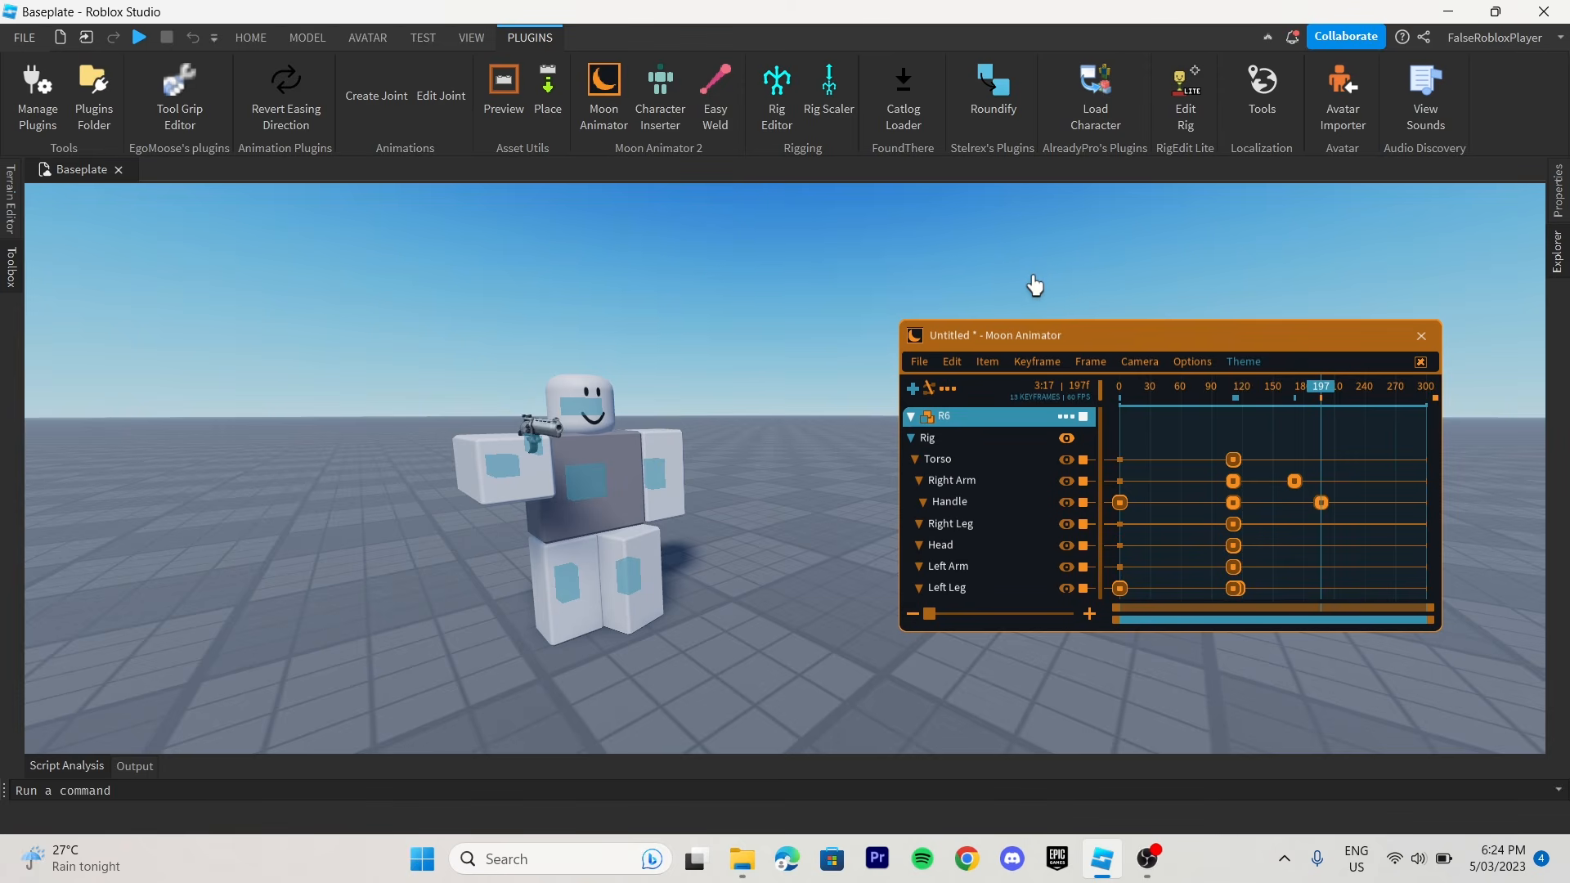
Step: Hide the Moon Animator interface and view the posed rig holding the revolver from the front and sides
key("h")
right_click_drag(1035, 285, 1035, 287)
right_click_drag(1143, 413, 1086, 395)
key("a")
key("d")
key("s")
key("d")
key("w")
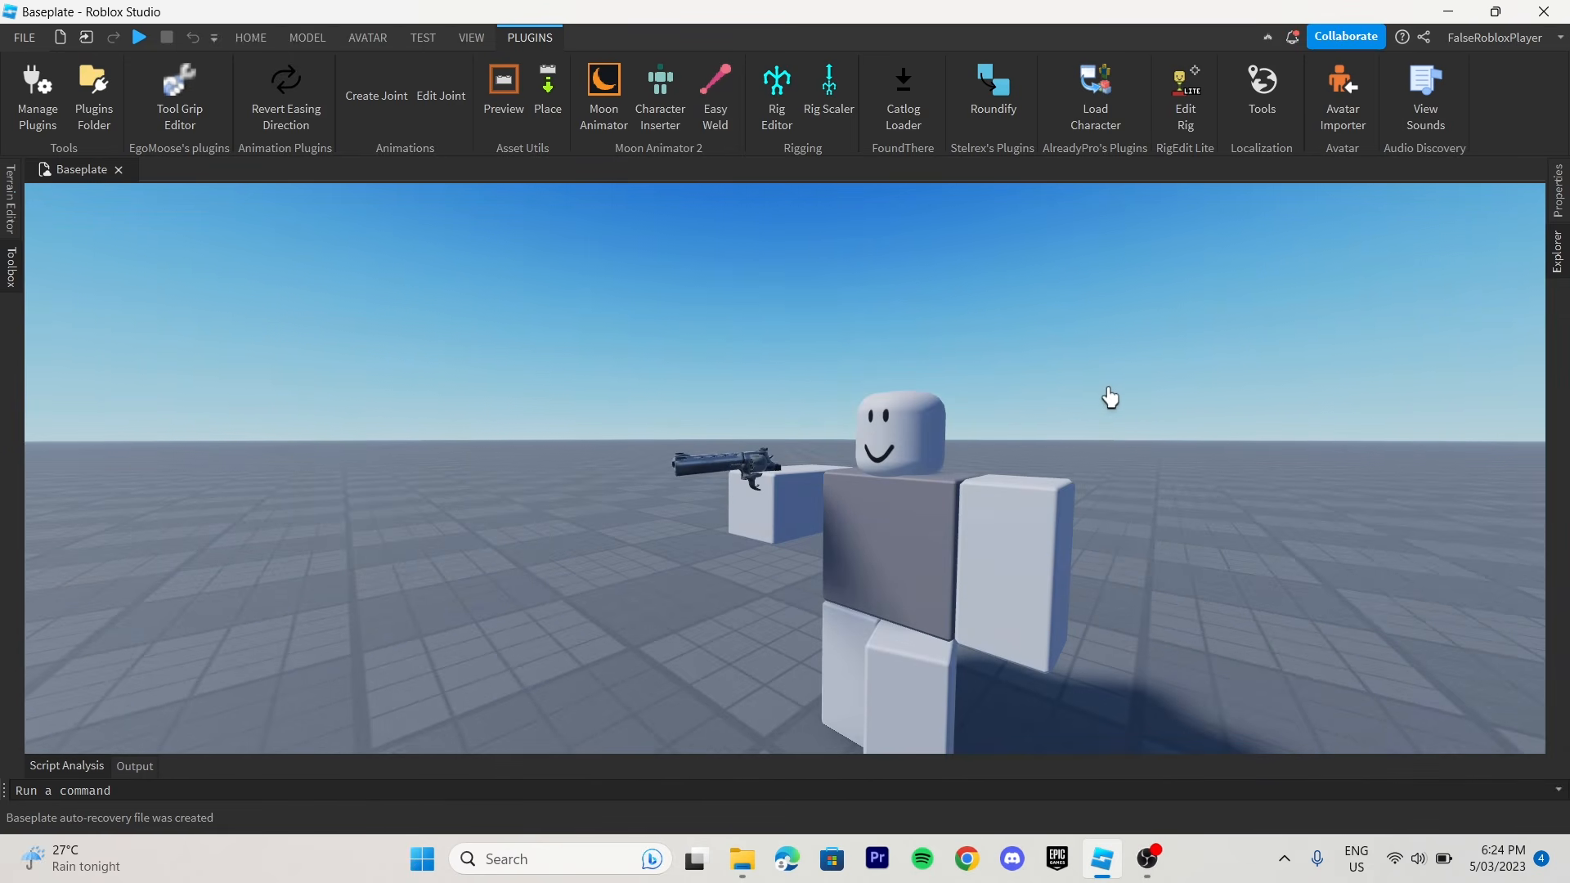